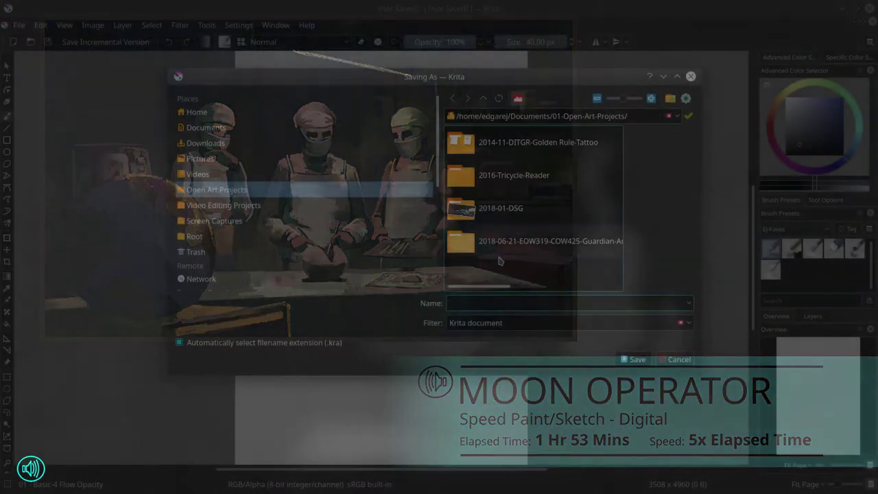
- Save the new document in the Open-Art-Projects folder as 2018-12-24-DSG2832-Moon-Operator
text(2018-12-24-DSG2832-Moon-Operator)
click(634, 359)
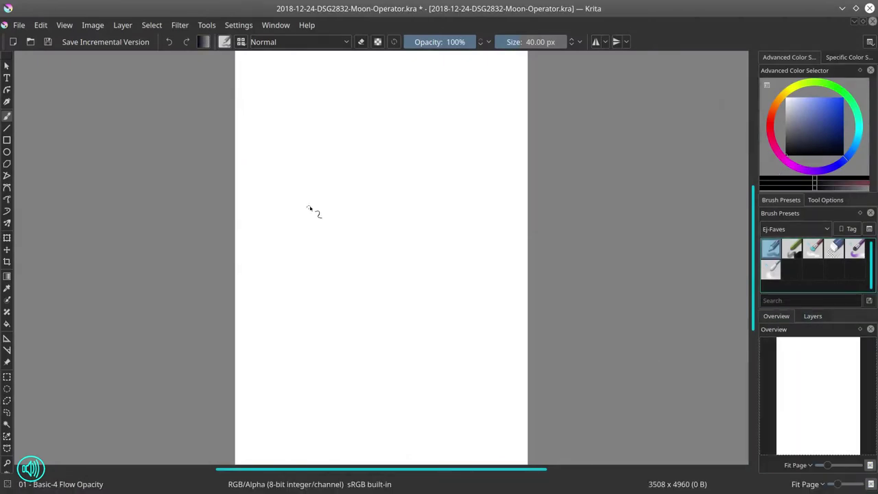
mouse_move(328, 210)
mouse_down()
mouse_move(361, 142)
mouse_move(360, 89)
mouse_up()
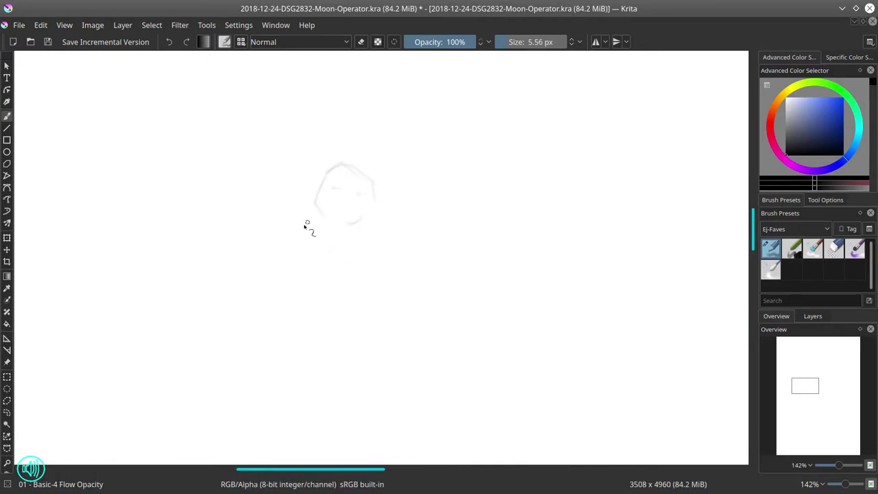
click(834, 248)
mouse_move(347, 227)
mouse_down()
mouse_move(340, 168)
mouse_move(379, 179)
mouse_up()
click(770, 248)
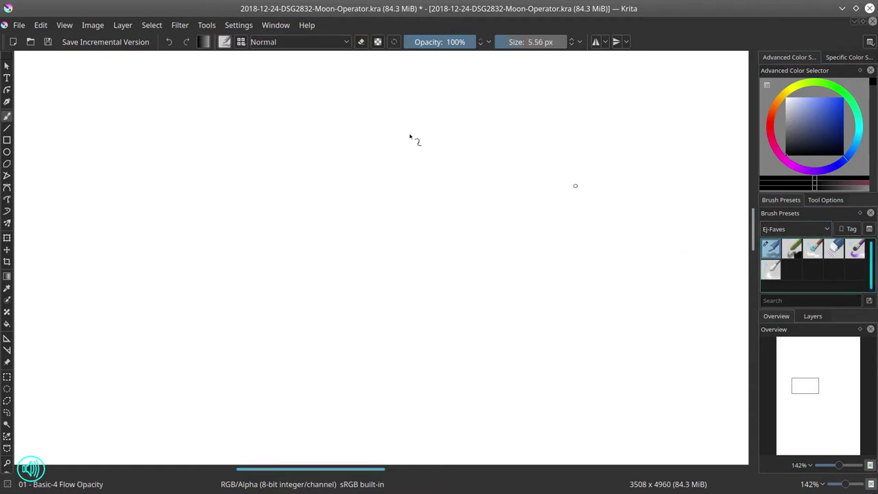
- Sketch a wide overhead operating lamp in perspective with the Basic-4 Flow Opacity brush at 5.56 px
drag(341, 85, 410, 101)
mouse_move(325, 86)
mouse_down()
mouse_move(359, 75)
mouse_move(341, 89)
mouse_up()
mouse_move(349, 94)
mouse_down()
mouse_move(441, 108)
mouse_move(475, 114)
mouse_up()
drag(468, 87, 480, 109)
drag(359, 74, 434, 85)
drag(377, 75, 372, 79)
drag(379, 72, 426, 67)
mouse_move(438, 74)
mouse_down()
mouse_move(461, 82)
mouse_move(459, 88)
mouse_up()
drag(342, 94, 479, 120)
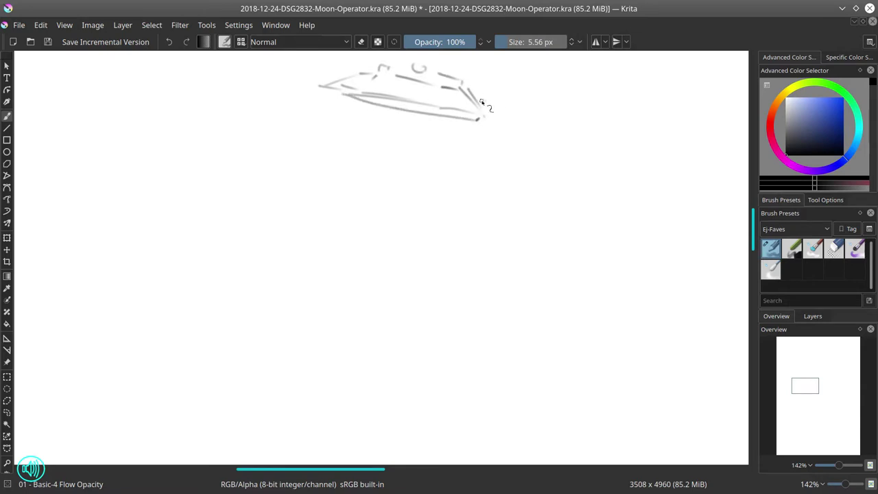
- Sketch the central figure's round head with hood, neck, sloping shoulders and upper left arm below the lamp
mouse_move(354, 190)
mouse_down()
mouse_move(385, 193)
mouse_move(358, 165)
mouse_move(381, 174)
mouse_up()
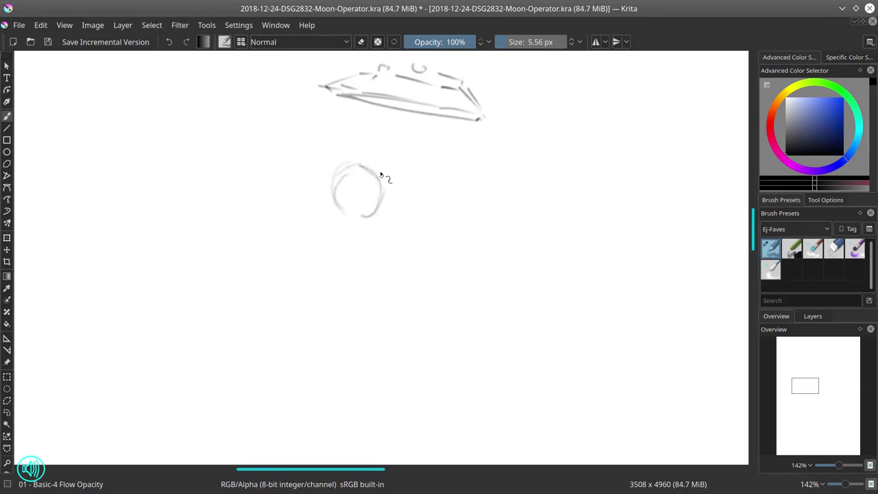
drag(372, 220, 373, 235)
drag(338, 222, 311, 243)
drag(371, 219, 402, 236)
drag(312, 233, 293, 281)
mouse_move(320, 242)
mouse_down()
mouse_move(300, 302)
mouse_move(316, 313)
mouse_up()
drag(354, 155, 333, 199)
- Outline the central figure's outer arms, bent forearms and both hands meeting in front of the torso
drag(310, 237, 287, 319)
drag(402, 236, 412, 310)
drag(288, 312, 324, 326)
drag(326, 323, 359, 346)
drag(390, 317, 383, 337)
mouse_move(397, 316)
mouse_down()
mouse_move(402, 336)
mouse_move(410, 332)
mouse_up()
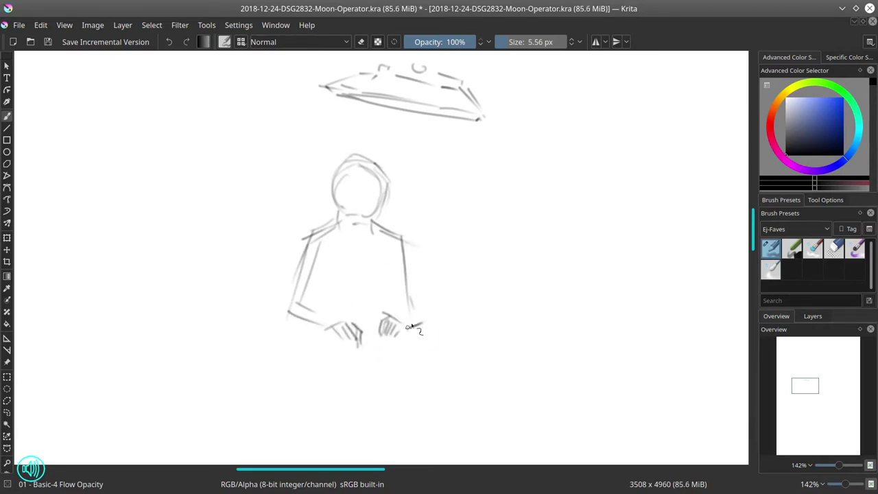
drag(400, 238, 418, 302)
drag(421, 314, 420, 318)
mouse_move(354, 346)
mouse_down()
mouse_move(335, 370)
mouse_move(380, 389)
mouse_move(373, 399)
mouse_move(364, 347)
mouse_move(385, 375)
mouse_up()
mouse_move(381, 344)
mouse_down()
mouse_move(385, 376)
mouse_move(403, 371)
mouse_up()
mouse_move(383, 343)
mouse_down()
mouse_move(400, 355)
mouse_move(368, 399)
mouse_up()
drag(336, 373, 394, 400)
drag(401, 352, 388, 399)
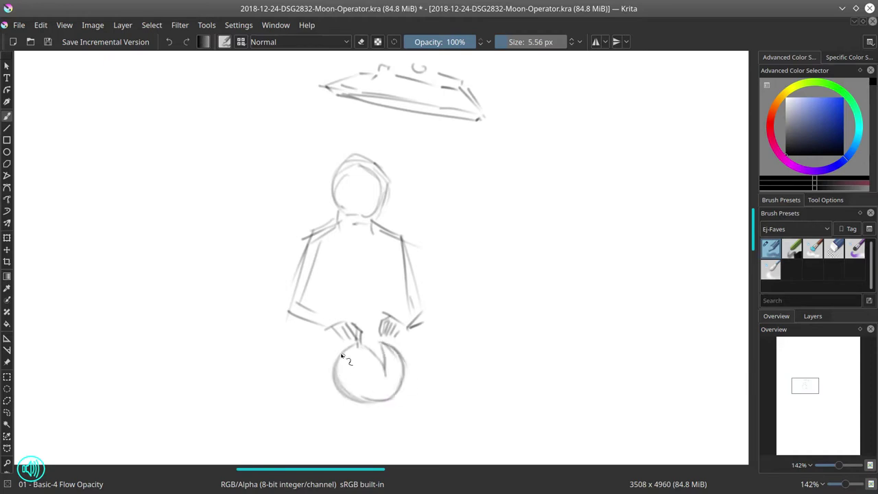
drag(341, 355, 375, 406)
click(834, 250)
drag(413, 384, 382, 402)
key(/)
- Sketch a small ball beneath the central figure's hands and rough in the operating table's edges around it
mouse_move(365, 348)
mouse_down()
mouse_move(378, 372)
mouse_move(386, 358)
mouse_move(371, 375)
mouse_move(354, 362)
mouse_move(328, 369)
mouse_up()
drag(346, 363, 294, 368)
drag(387, 363, 429, 369)
drag(312, 368, 311, 379)
drag(126, 402, 201, 416)
mouse_move(320, 395)
mouse_down()
mouse_move(472, 394)
mouse_move(475, 410)
mouse_up()
- Add the central figure's lower torso lines and a flat instrument tray on the table to the right of the ball
drag(287, 321, 326, 349)
mouse_move(312, 338)
mouse_down()
mouse_move(324, 356)
mouse_move(351, 360)
mouse_up()
mouse_move(391, 331)
mouse_down()
mouse_move(403, 350)
mouse_move(322, 355)
mouse_move(434, 365)
mouse_move(428, 375)
mouse_move(514, 371)
mouse_up()
mouse_move(439, 379)
mouse_down()
mouse_move(458, 365)
mouse_move(489, 376)
mouse_up()
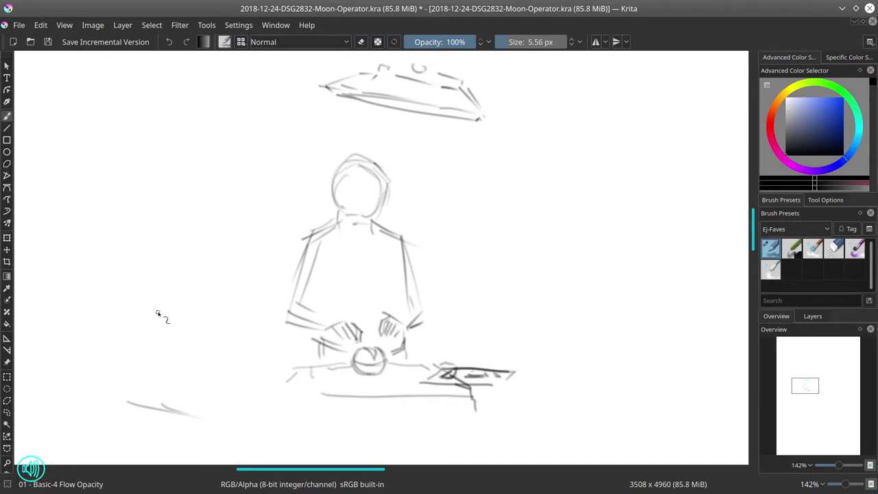
- Draw a large globe to the left of the central figure, building up its circular outline with repeated strokes
mouse_move(170, 295)
mouse_down()
mouse_move(147, 372)
mouse_move(189, 387)
mouse_up()
drag(174, 284, 160, 386)
drag(138, 323, 203, 275)
mouse_move(143, 305)
mouse_down()
mouse_move(256, 318)
mouse_move(259, 351)
mouse_up()
mouse_move(203, 273)
mouse_down()
mouse_move(173, 284)
mouse_move(225, 279)
mouse_up()
mouse_move(168, 281)
mouse_down()
mouse_move(145, 296)
mouse_move(152, 381)
mouse_up()
drag(135, 374, 183, 401)
drag(127, 356, 195, 404)
drag(195, 404, 259, 375)
drag(173, 277, 207, 273)
mouse_move(159, 291)
mouse_down()
mouse_move(219, 279)
mouse_move(266, 331)
mouse_up()
drag(251, 295, 262, 365)
drag(266, 320, 253, 378)
- Draw continent outlines on the large globe and save the document
mouse_move(167, 375)
mouse_down()
mouse_move(199, 378)
mouse_move(172, 332)
mouse_up()
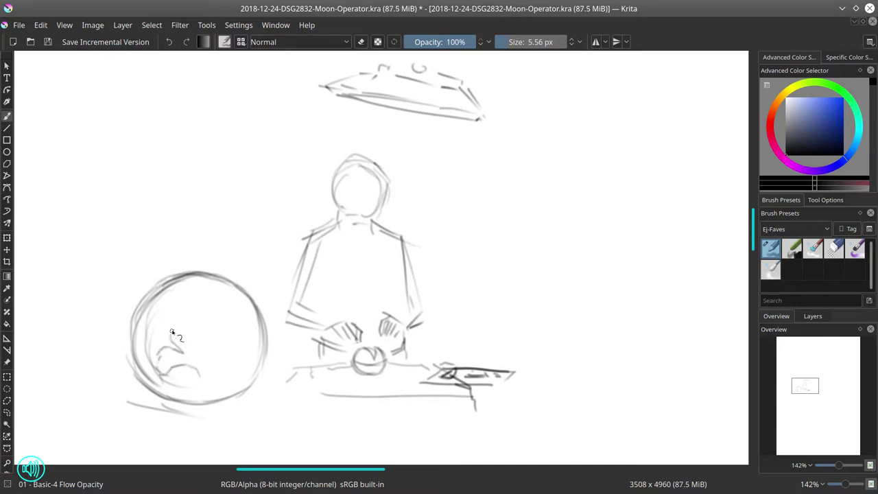
drag(206, 396, 240, 402)
mouse_move(219, 291)
mouse_down()
mouse_move(200, 299)
mouse_move(243, 329)
mouse_move(264, 358)
mouse_up()
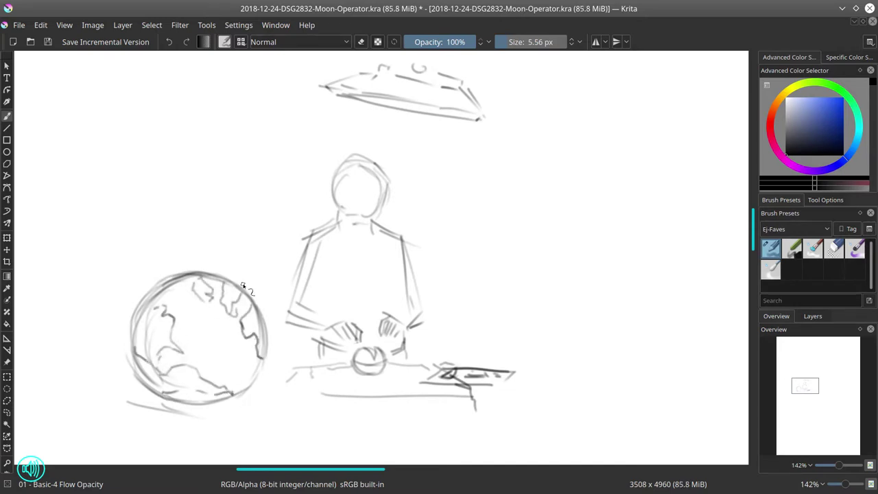
click(48, 42)
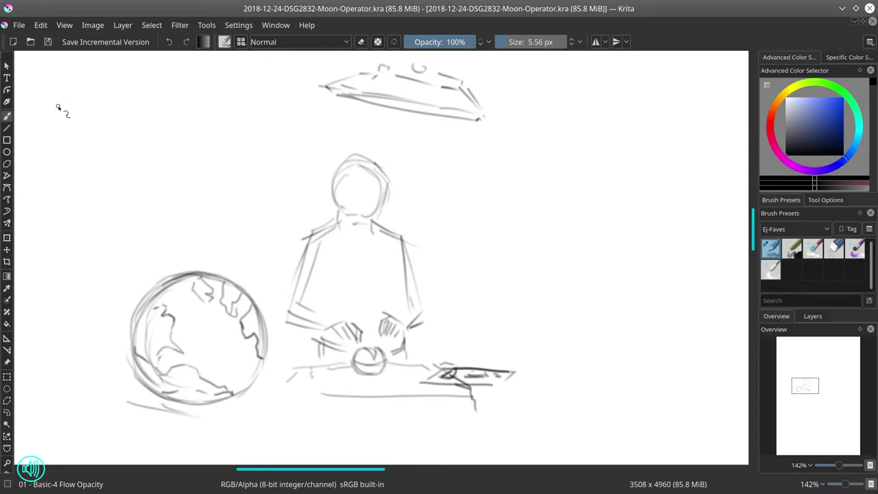
- Sketch the table surface beneath the globe with its left edges and a boxy front edge with a corner
drag(97, 400, 179, 415)
mouse_move(280, 373)
mouse_down()
mouse_move(263, 391)
mouse_move(283, 370)
mouse_up()
mouse_move(249, 391)
mouse_down()
mouse_move(310, 396)
mouse_move(301, 398)
mouse_up()
drag(246, 397, 307, 400)
mouse_move(219, 411)
mouse_down()
mouse_move(332, 395)
mouse_move(333, 405)
mouse_up()
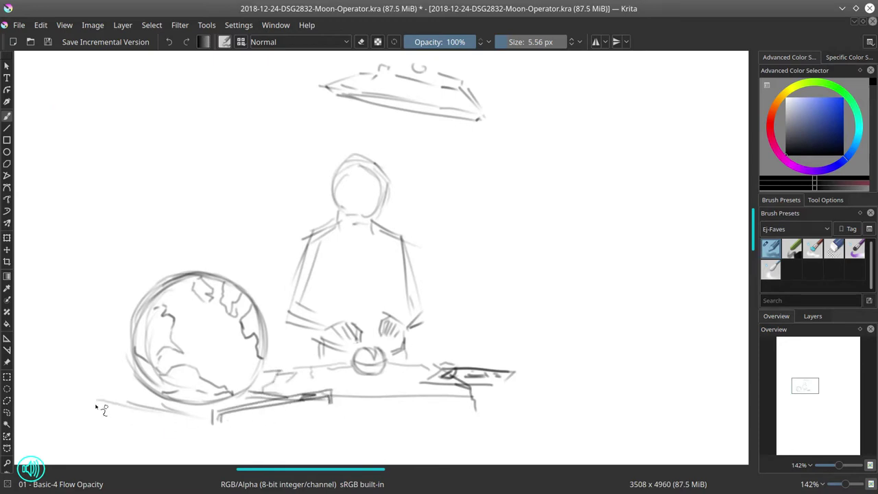
drag(71, 398, 187, 420)
drag(48, 393, 137, 384)
drag(232, 425, 330, 408)
drag(332, 407, 335, 428)
- Draw the table's long back edge on both sides of the small ball, redoing the left part and extending past the tray
drag(274, 369, 352, 363)
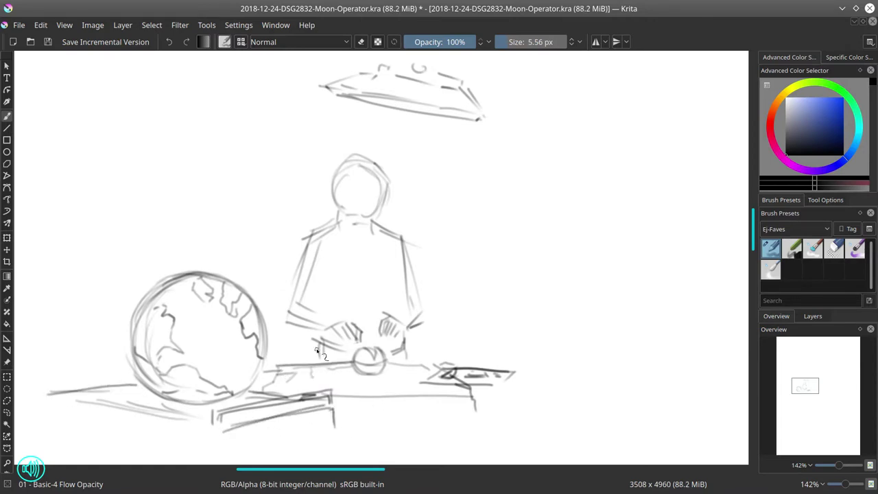
key(ctrl+z)
drag(271, 365, 355, 365)
drag(389, 365, 580, 359)
drag(473, 363, 562, 360)
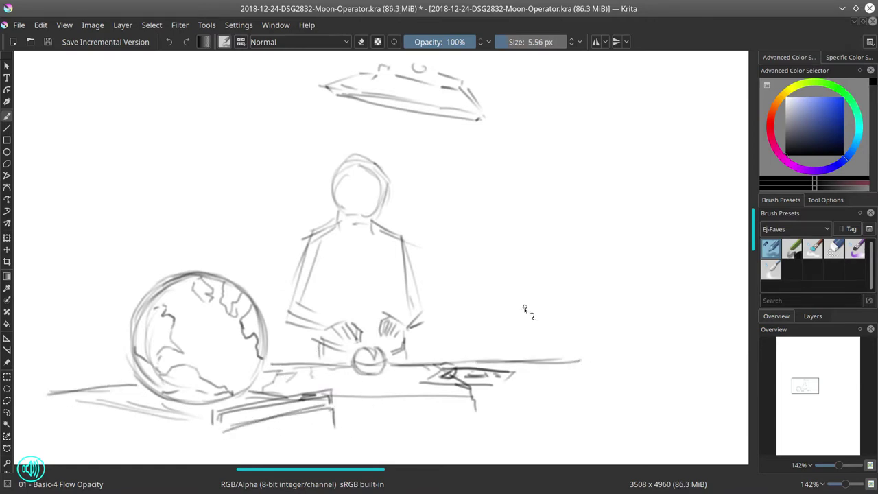
- Sketch the right-hand figure's round head, neck and straight shoulder line, and begin the left side of the torso
mouse_move(455, 185)
mouse_down()
mouse_move(448, 206)
mouse_move(465, 217)
mouse_up()
mouse_move(453, 184)
mouse_down()
mouse_move(482, 180)
mouse_move(446, 204)
mouse_up()
mouse_move(456, 176)
mouse_down()
mouse_move(491, 209)
mouse_move(491, 200)
mouse_up()
drag(477, 204, 481, 223)
mouse_move(456, 231)
mouse_down()
mouse_move(498, 227)
mouse_move(471, 229)
mouse_up()
drag(459, 231, 455, 275)
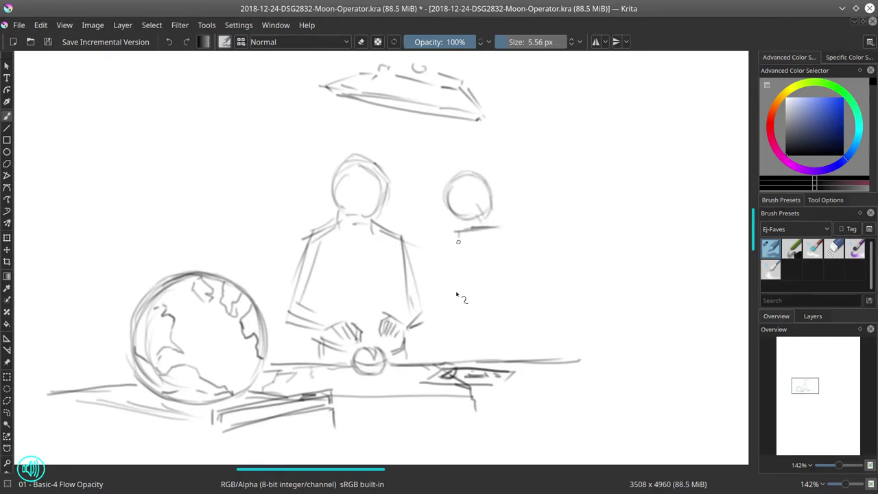
drag(491, 227, 523, 227)
- Draw the right-hand figure's boxy torso with both sides, the right elbow and the waist line
drag(518, 227, 528, 319)
drag(527, 314, 505, 330)
drag(525, 270, 528, 331)
drag(517, 328, 497, 341)
drag(457, 235, 449, 320)
mouse_move(441, 307)
mouse_down()
mouse_move(450, 319)
mouse_move(512, 333)
mouse_up()
drag(444, 326, 415, 350)
drag(415, 349, 497, 361)
mouse_move(416, 351)
mouse_down()
mouse_move(485, 368)
mouse_move(515, 337)
mouse_up()
click(834, 249)
mouse_move(469, 355)
mouse_down()
mouse_move(454, 349)
mouse_move(439, 358)
mouse_move(500, 367)
mouse_move(523, 308)
mouse_up()
key(slash)
- Draw a flat tray in perspective in front of the right-hand figure's waist
mouse_move(415, 347)
mouse_down()
mouse_move(487, 345)
mouse_move(519, 326)
mouse_up()
drag(515, 333, 506, 346)
drag(417, 346, 502, 346)
drag(517, 326, 508, 343)
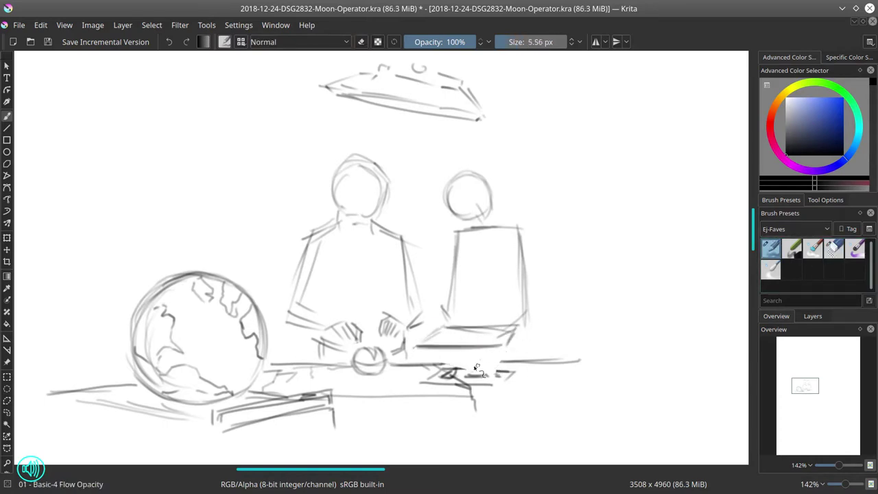
- Redraw the table's back edge below the tray and extend the tabletop to a right corner with front edge and vertical sides
drag(449, 362, 532, 356)
mouse_move(447, 365)
mouse_down()
mouse_move(577, 366)
mouse_move(640, 383)
mouse_up()
mouse_move(561, 392)
mouse_down()
mouse_move(638, 390)
mouse_move(644, 440)
mouse_up()
drag(648, 388, 651, 442)
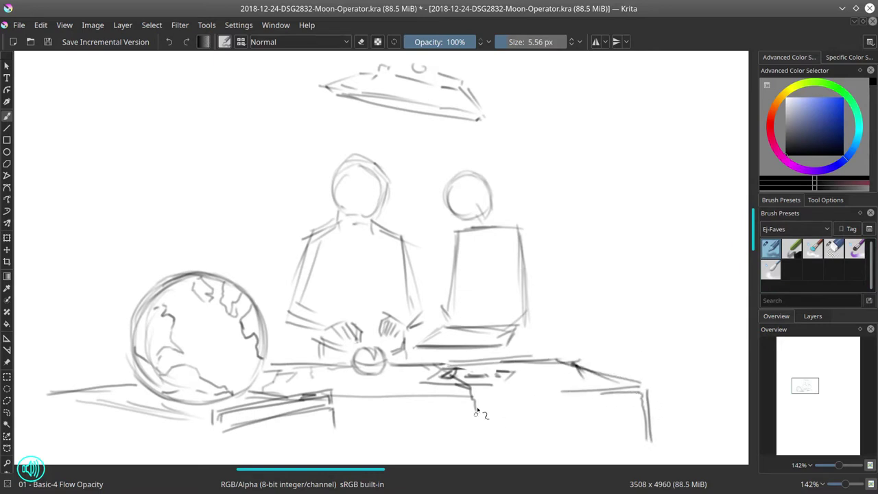
drag(473, 397, 480, 446)
drag(487, 403, 509, 401)
- Add instruments and hands at the tray and draw the right-hand figure's outer arms
mouse_move(437, 342)
mouse_down()
mouse_move(454, 330)
mouse_move(535, 317)
mouse_move(530, 323)
mouse_up()
drag(524, 229, 539, 272)
drag(456, 231, 440, 308)
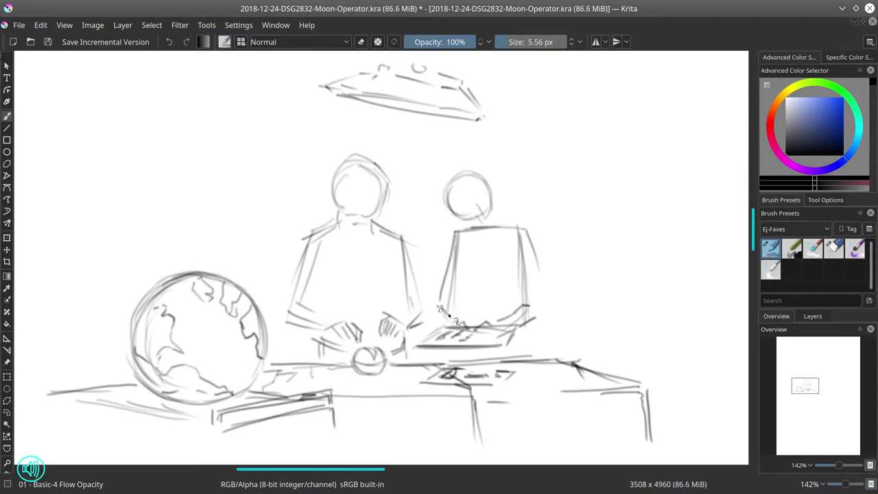
- Sketch a third figure behind the globe with a round head, a hand raised to the chin, shoulders and arms
mouse_move(212, 173)
mouse_down()
mouse_move(248, 176)
mouse_move(230, 217)
mouse_up()
mouse_move(240, 165)
mouse_down()
mouse_move(238, 212)
mouse_move(208, 205)
mouse_up()
drag(242, 167, 254, 197)
mouse_move(210, 206)
mouse_down()
mouse_move(210, 219)
mouse_move(192, 225)
mouse_up()
mouse_move(249, 214)
mouse_down()
mouse_move(238, 221)
mouse_move(249, 234)
mouse_up()
drag(254, 215, 261, 236)
mouse_move(218, 163)
mouse_down()
mouse_move(258, 210)
mouse_move(217, 221)
mouse_move(190, 261)
mouse_up()
drag(260, 232, 277, 274)
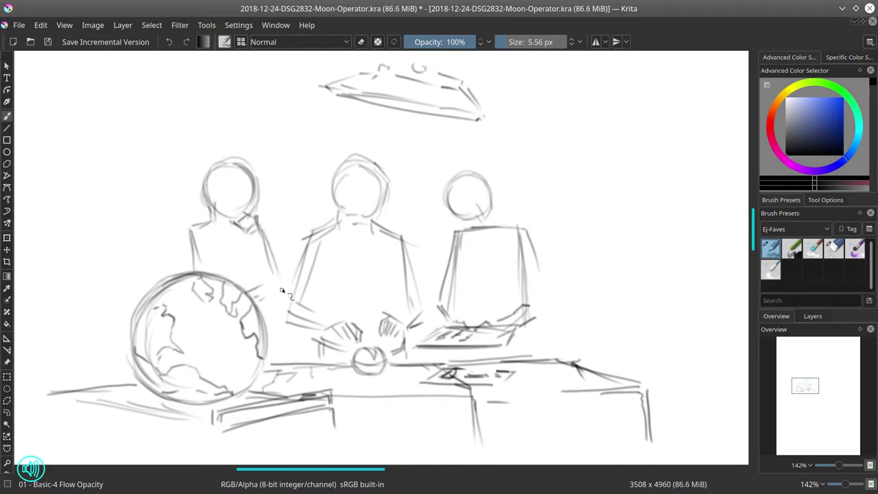
drag(188, 229, 189, 257)
- Crop the canvas tightly around the sketch to 988 × 606 px and return to the brush
key(c)
drag(30, 56, 670, 449)
key(Return)
key(b)
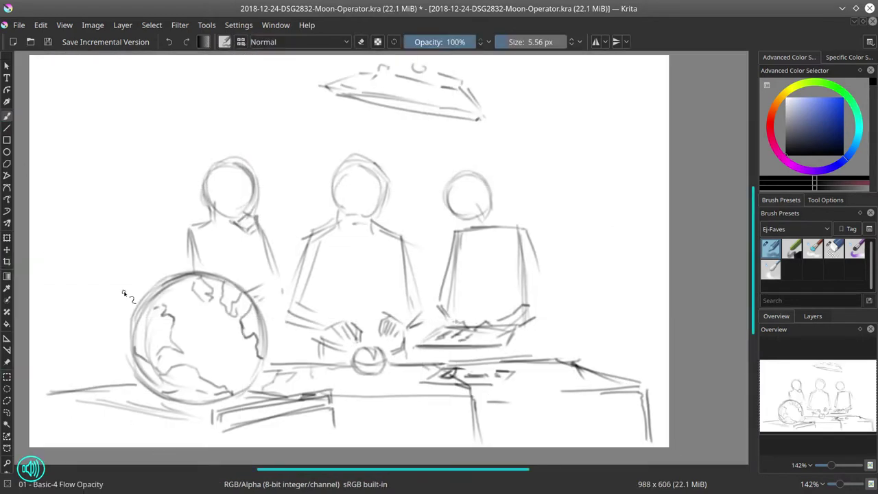
- Resize the canvas to 1000 px wide and 600 px high
click(93, 24)
click(134, 212)
text(980)
key(Tab)
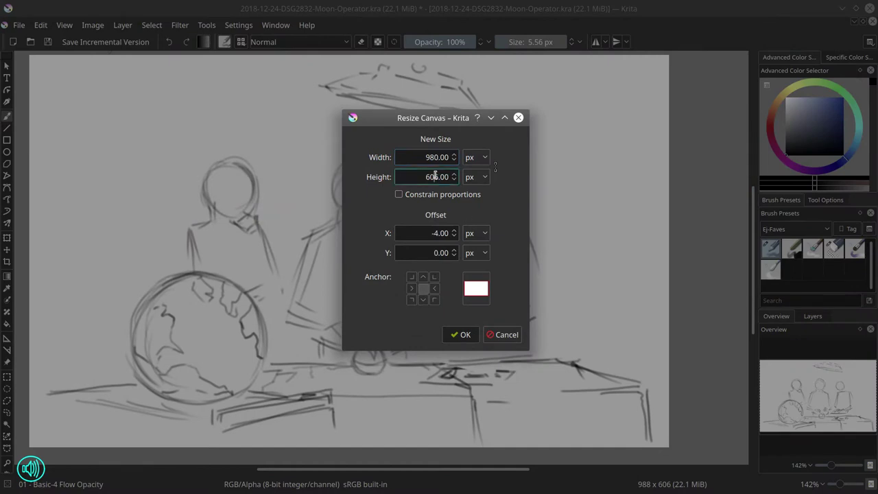
drag(426, 157, 438, 157)
text(1000)
key(Tab)
text(600)
key(Return)
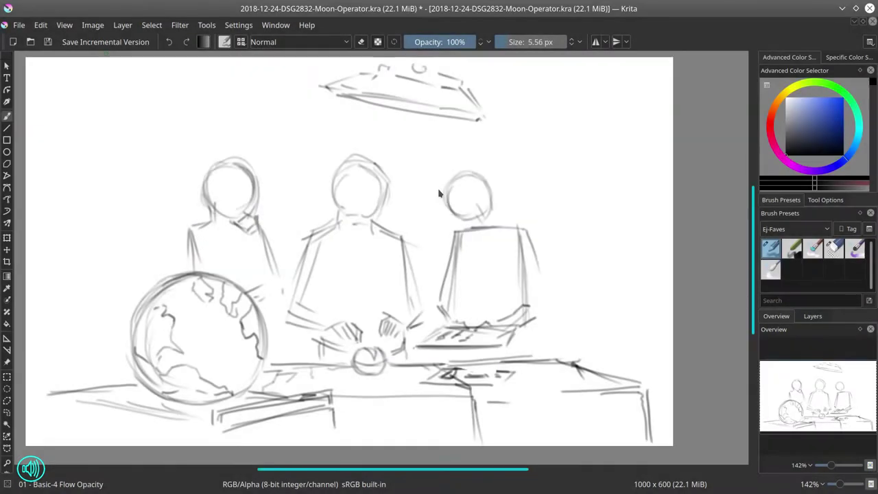
- Sketch a boxy monitor with a waveform screen and round knobs in the background left of the third figure
mouse_move(58, 214)
mouse_down()
mouse_move(84, 211)
mouse_move(87, 266)
mouse_up()
mouse_move(81, 211)
mouse_down()
mouse_move(134, 209)
mouse_move(158, 261)
mouse_up()
drag(149, 214, 158, 253)
drag(91, 220, 96, 262)
drag(92, 220, 117, 219)
mouse_move(127, 221)
mouse_down()
mouse_move(133, 252)
mouse_move(123, 260)
mouse_up()
mouse_move(100, 244)
mouse_down()
mouse_move(117, 238)
mouse_move(150, 266)
mouse_up()
drag(156, 240, 159, 267)
drag(124, 214, 153, 207)
drag(58, 214, 59, 263)
- Sketch a second equipment cabinet beneath the monitor, with side edges, an inner panel and small control details
mouse_move(63, 278)
mouse_down()
mouse_move(81, 277)
mouse_move(64, 317)
mouse_up()
drag(89, 282, 93, 324)
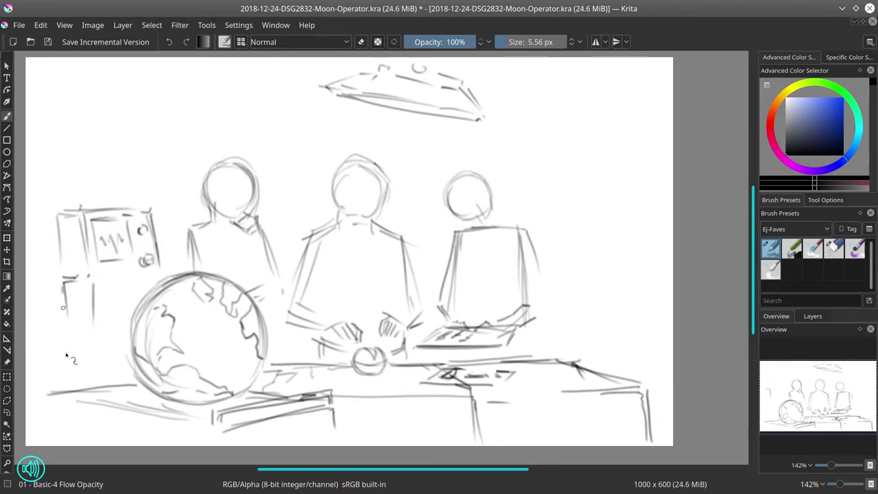
drag(63, 292, 64, 343)
drag(99, 283, 160, 277)
mouse_move(129, 289)
mouse_down()
mouse_move(131, 313)
mouse_move(118, 291)
mouse_up()
drag(106, 301, 111, 326)
drag(134, 290, 135, 309)
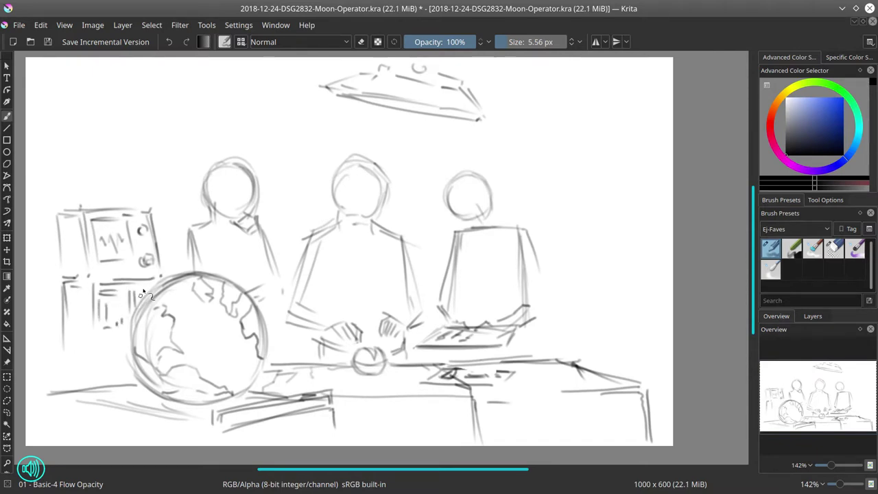
- Finish the equipment cabinet's lower edges and sketch a stack of flat boxes on the table at the picture's right edge
drag(96, 329, 97, 369)
drag(101, 355, 125, 355)
mouse_move(586, 356)
mouse_down()
mouse_move(662, 354)
mouse_move(624, 350)
mouse_up()
mouse_move(553, 352)
mouse_down()
mouse_move(661, 354)
mouse_move(670, 405)
mouse_move(582, 340)
mouse_move(658, 332)
mouse_up()
mouse_move(584, 344)
mouse_down()
mouse_move(653, 343)
mouse_move(662, 351)
mouse_up()
drag(557, 319, 602, 307)
drag(557, 319, 621, 317)
drag(580, 334, 618, 330)
drag(630, 323, 652, 321)
drag(578, 343, 548, 349)
drag(548, 348, 640, 353)
drag(660, 357, 661, 429)
drag(36, 315, 60, 313)
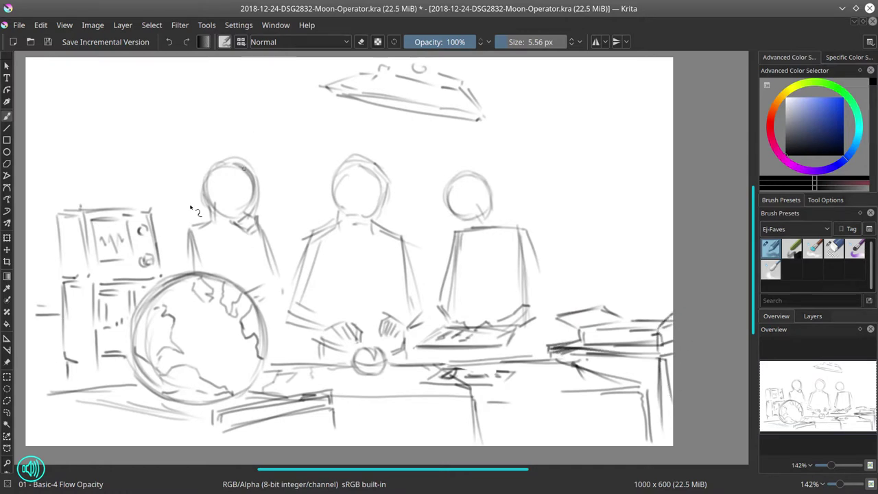
- Sketch a wall picture frame, vertical wall edges and a post beneath the lamp in the background
mouse_move(147, 88)
mouse_down()
mouse_move(146, 118)
mouse_move(223, 84)
mouse_up()
drag(223, 85, 223, 110)
drag(267, 77, 269, 125)
mouse_move(289, 170)
mouse_down()
mouse_move(287, 70)
mouse_move(320, 66)
mouse_up()
drag(306, 116, 336, 111)
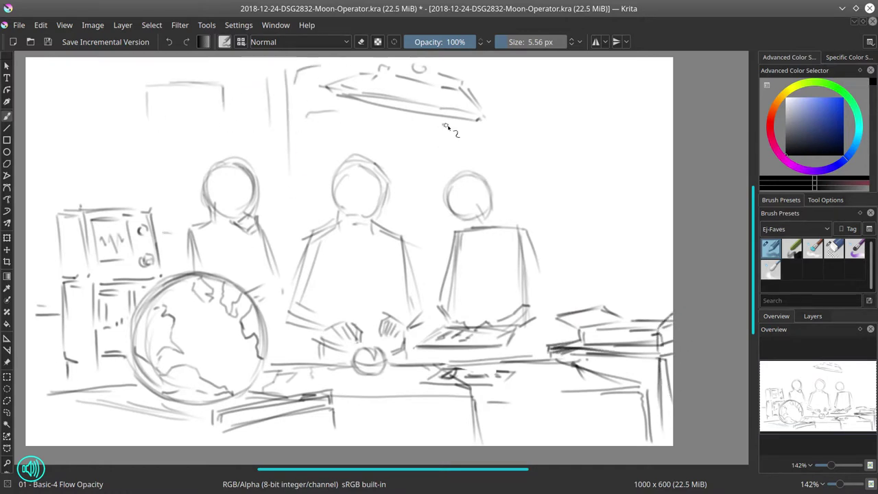
drag(444, 122, 446, 167)
- Sketch a large framed wall shelf with small bottle-like objects behind the right-hand figure
drag(507, 109, 505, 175)
drag(498, 81, 641, 76)
mouse_move(513, 85)
mouse_down()
mouse_move(511, 172)
mouse_move(629, 189)
mouse_up()
drag(532, 196, 660, 192)
drag(526, 114, 543, 149)
drag(531, 149, 544, 149)
mouse_move(548, 157)
mouse_down()
mouse_move(549, 183)
mouse_move(575, 156)
mouse_up()
drag(574, 157, 575, 177)
drag(592, 159, 592, 178)
- Add small wall details beside the right-hand figure, complete the picture frame and extend the remaining background lines
drag(555, 273, 557, 306)
drag(553, 245, 558, 257)
drag(289, 167, 289, 220)
drag(152, 132, 220, 128)
drag(67, 172, 160, 166)
drag(103, 82, 105, 106)
- Add a new layer, fade Layer 2 by lowering its opacity, and make Layer 3 active for the cleaner lines
click(813, 316)
click(766, 465)
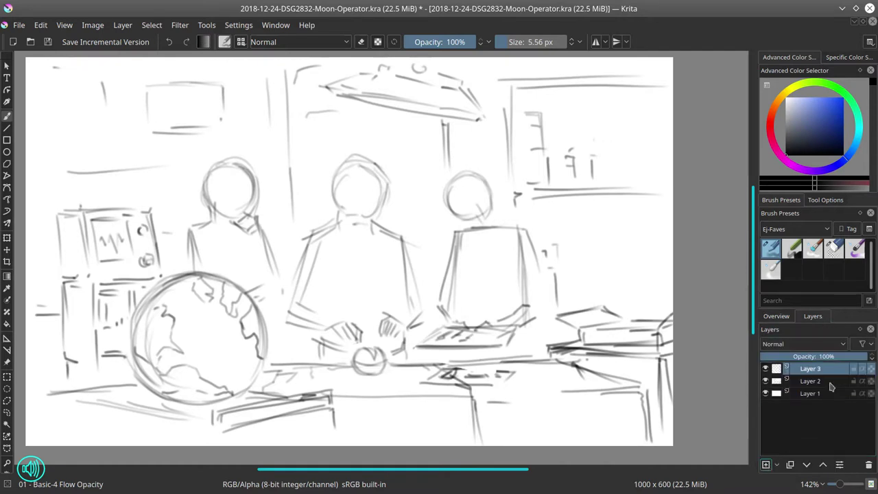
click(816, 381)
click(792, 356)
click(816, 369)
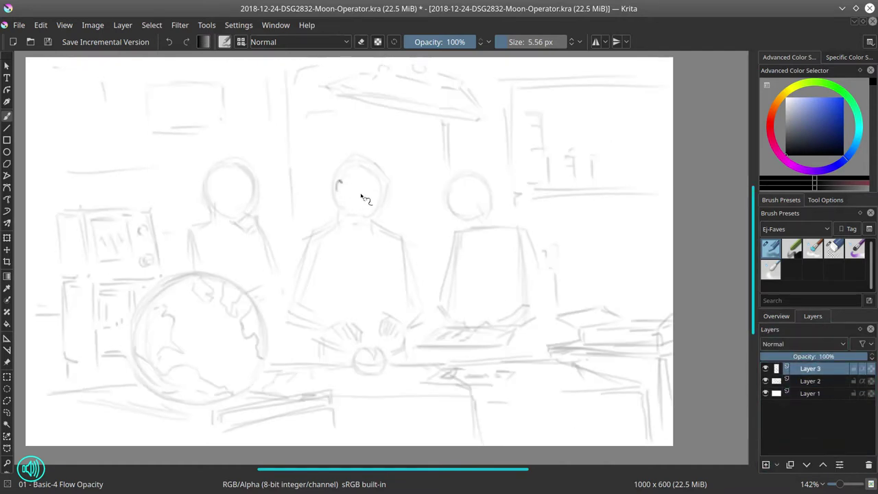
- Draw the middle surgeon's head with a surgical cap, face mask and eyes over the faded sketch
mouse_move(351, 189)
mouse_down()
mouse_move(385, 200)
mouse_move(361, 223)
mouse_up()
key(ctrl+z)
key(ctrl+z)
drag(363, 221, 385, 200)
drag(338, 182, 381, 176)
mouse_move(340, 185)
mouse_down()
mouse_move(388, 173)
mouse_move(330, 193)
mouse_move(388, 187)
mouse_up()
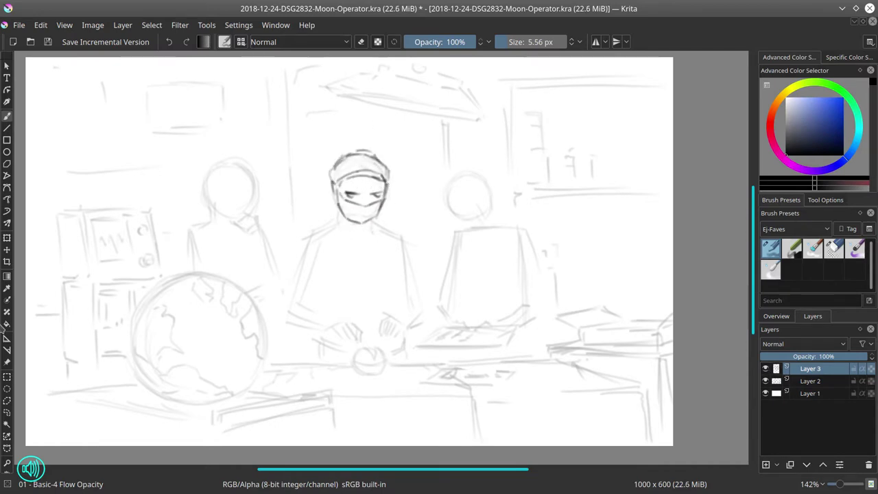
- Scale the middle surgeon's head down slightly and return to the brush
click(6, 238)
mouse_move(394, 226)
mouse_down()
mouse_move(374, 209)
mouse_move(377, 233)
mouse_up()
key(Return)
key(b)
- Draw the middle surgeon's collar, apron top edge, shoulder straps and shoulder lines
drag(323, 237, 380, 231)
drag(388, 226, 399, 244)
drag(340, 221, 313, 240)
drag(402, 225, 391, 241)
- Draw the middle surgeon's left-hand sleeve with its folds and the gloved hand holding an instrument over the moon ball
mouse_move(310, 236)
mouse_down()
mouse_move(288, 296)
mouse_move(296, 322)
mouse_move(319, 330)
mouse_up()
drag(292, 305, 314, 302)
mouse_move(319, 268)
mouse_down()
mouse_move(315, 293)
mouse_move(339, 318)
mouse_up()
mouse_move(328, 319)
mouse_down()
mouse_move(321, 336)
mouse_move(350, 322)
mouse_move(366, 345)
mouse_up()
key(ctrl+z)
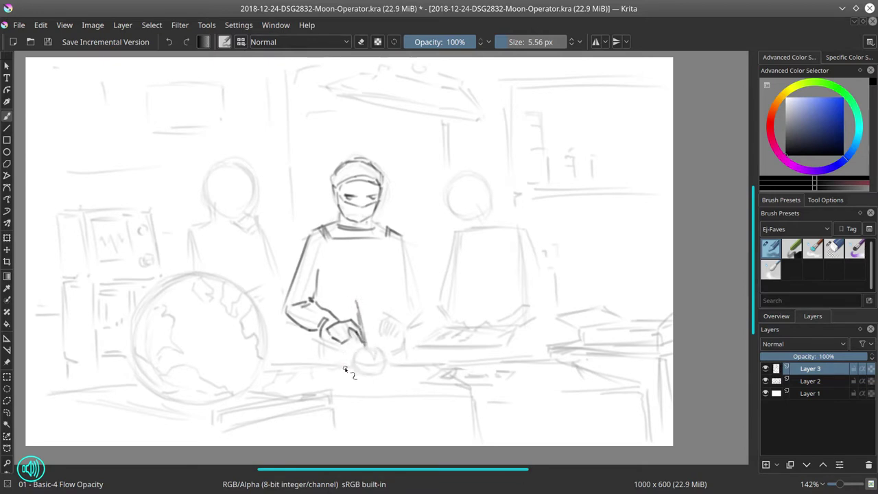
- Draw the middle surgeon's other arm and gloved hand, and complete the sides and lower edge of the apron
mouse_move(345, 330)
mouse_down()
mouse_move(395, 333)
mouse_move(408, 322)
mouse_move(379, 338)
mouse_move(417, 336)
mouse_move(428, 313)
mouse_move(405, 288)
mouse_move(401, 305)
mouse_up()
key(ctrl+z)
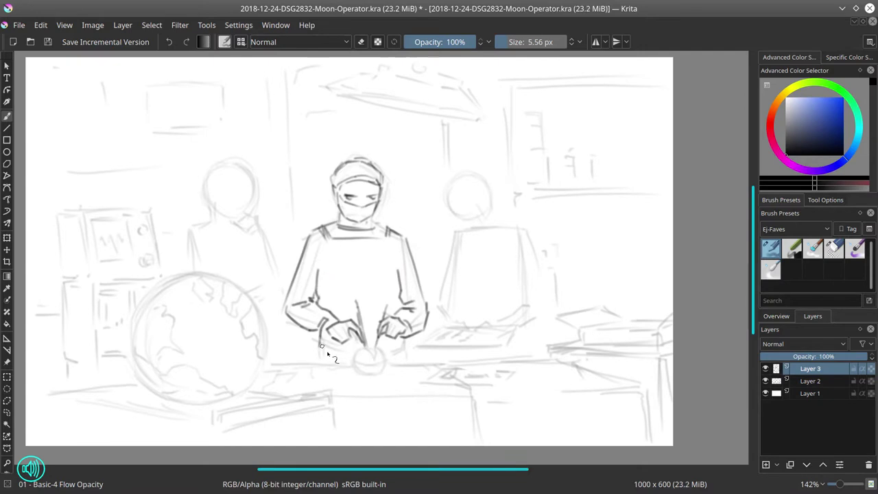
drag(388, 351, 405, 338)
drag(325, 239, 326, 283)
drag(389, 239, 393, 277)
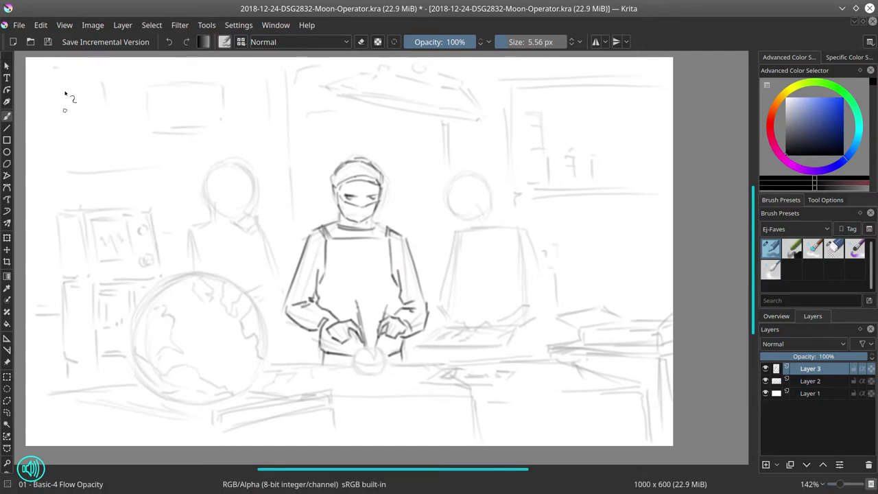
- Mirror the image horizontally, then erase and redraw the middle surgeon's apron edge and lower gown sides
click(92, 25)
click(107, 153)
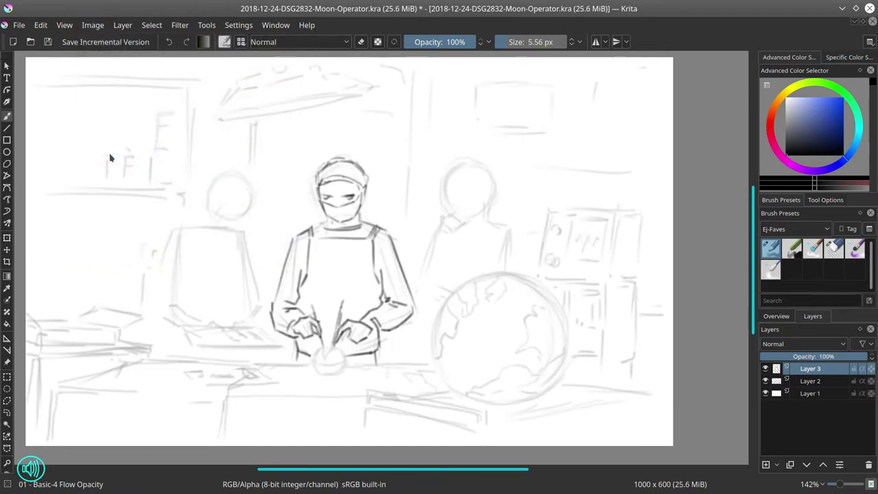
click(834, 248)
drag(296, 350, 299, 360)
drag(308, 245, 299, 301)
click(770, 249)
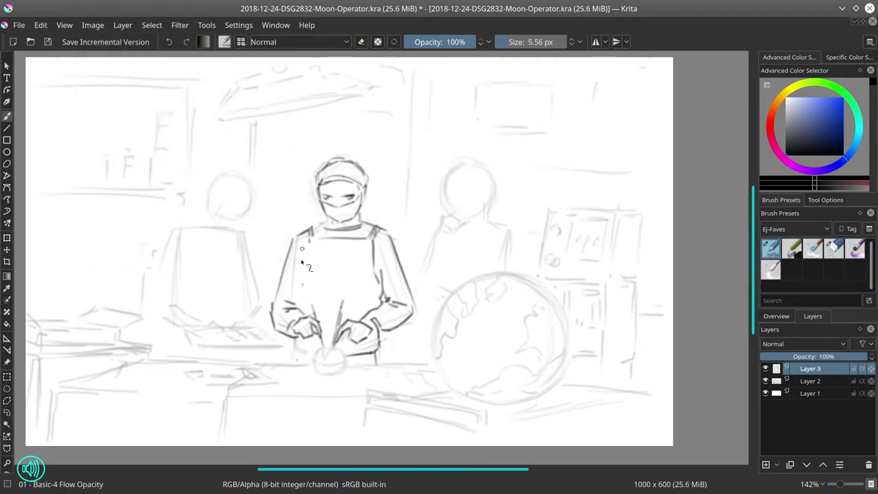
drag(302, 248, 304, 364)
drag(385, 331, 384, 361)
click(834, 248)
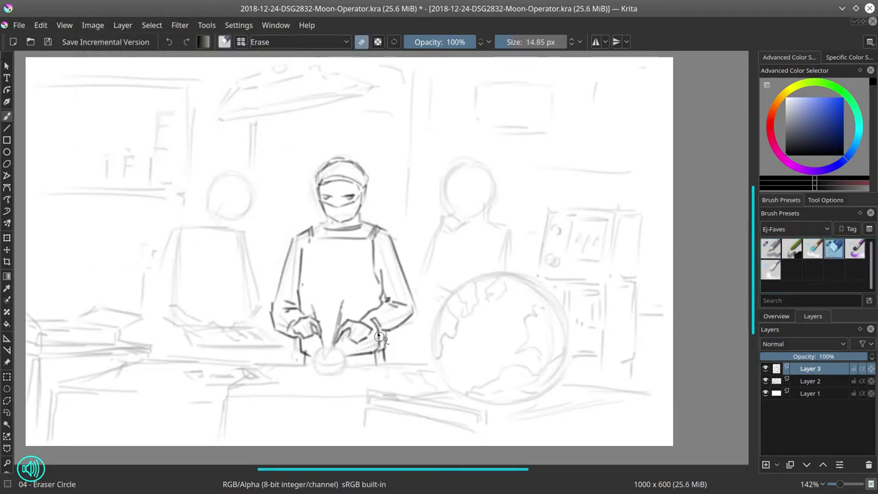
key(slash)
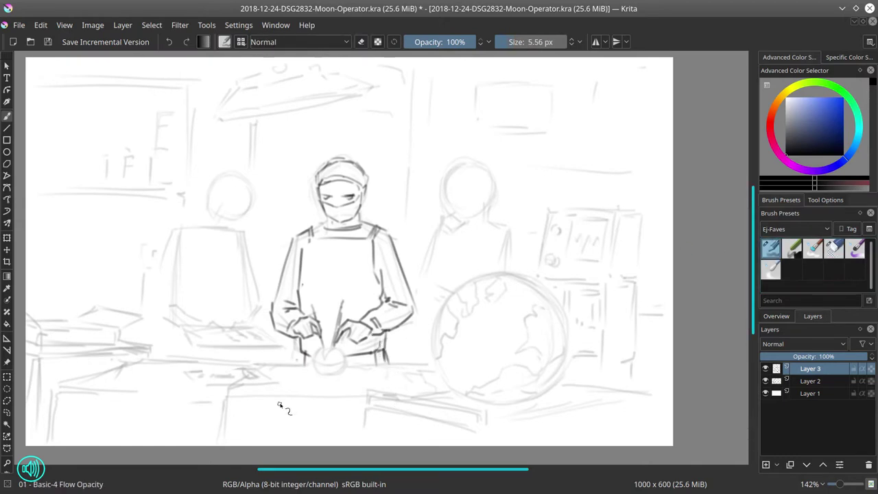
- Draw darker vertical edges on the equipment cabinet at the right of the picture
mouse_move(640, 214)
mouse_down()
mouse_move(639, 367)
mouse_move(644, 352)
mouse_up()
drag(636, 296, 645, 391)
drag(606, 296, 606, 362)
- Draw darker lines over the wall edge, lamp post, picture frame and wall shelf, then save the file
drag(410, 69, 414, 165)
drag(412, 151, 415, 223)
drag(252, 119, 252, 183)
mouse_move(476, 115)
mouse_down()
mouse_move(478, 80)
mouse_move(536, 82)
mouse_up()
mouse_move(192, 83)
mouse_down()
mouse_move(194, 168)
mouse_move(70, 186)
mouse_up()
drag(163, 196, 46, 198)
drag(136, 183, 68, 187)
drag(74, 87, 196, 81)
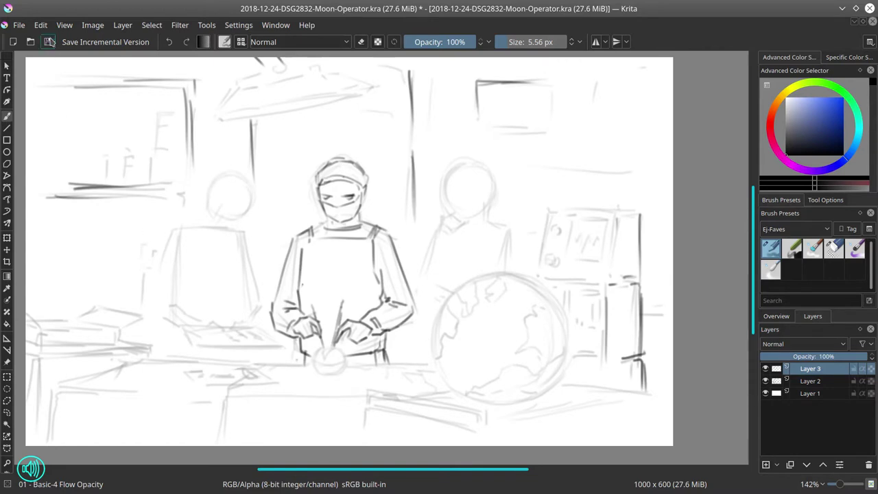
click(48, 41)
- Draw the left surgeon's tilted head with a cap, face mask and eyes, reworking strokes as needed
mouse_move(209, 199)
mouse_down()
mouse_move(213, 219)
mouse_move(228, 228)
mouse_up()
key(ctrl+z)
drag(230, 228, 248, 201)
key(ctrl+z)
key(ctrl+z)
drag(209, 196, 236, 209)
key(ctrl+z)
mouse_move(214, 170)
mouse_down()
mouse_move(254, 188)
mouse_move(236, 181)
mouse_move(256, 187)
mouse_move(252, 174)
mouse_up()
click(834, 248)
key(slash)
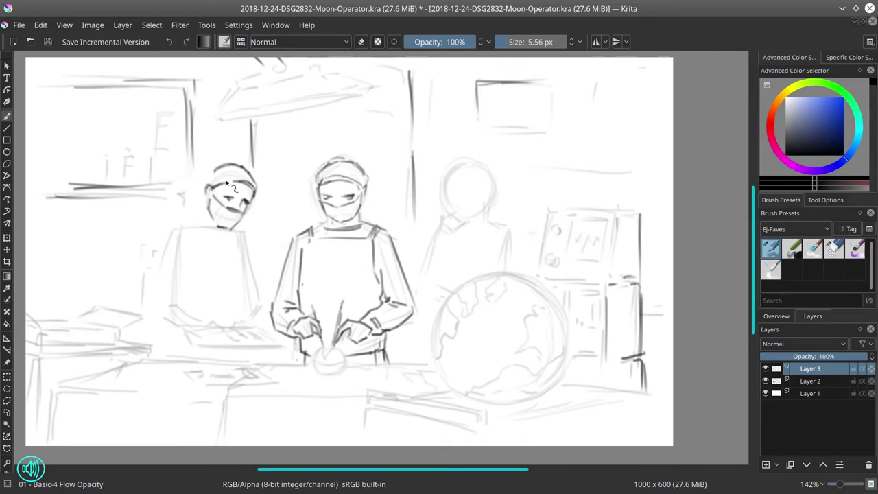
- Draw the back of the left surgeon's head and the outline of the shoulder and upper arm
mouse_move(205, 184)
mouse_down()
mouse_move(233, 164)
mouse_move(204, 220)
mouse_up()
key(ctrl+z)
mouse_move(205, 217)
mouse_down()
mouse_move(228, 289)
mouse_move(239, 225)
mouse_move(203, 217)
mouse_move(173, 229)
mouse_up()
drag(173, 229, 163, 280)
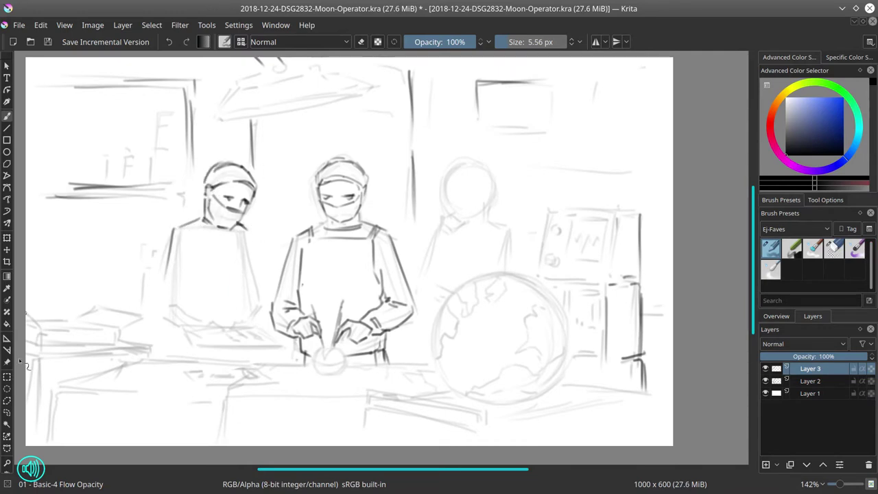
- Enclose the left surgeon's head in a polygonal selection, rotate it more upright, move it onto the neck and deselect
click(7, 401)
click(262, 198)
click(239, 156)
click(205, 167)
click(198, 207)
click(229, 238)
click(263, 214)
double_click(263, 198)
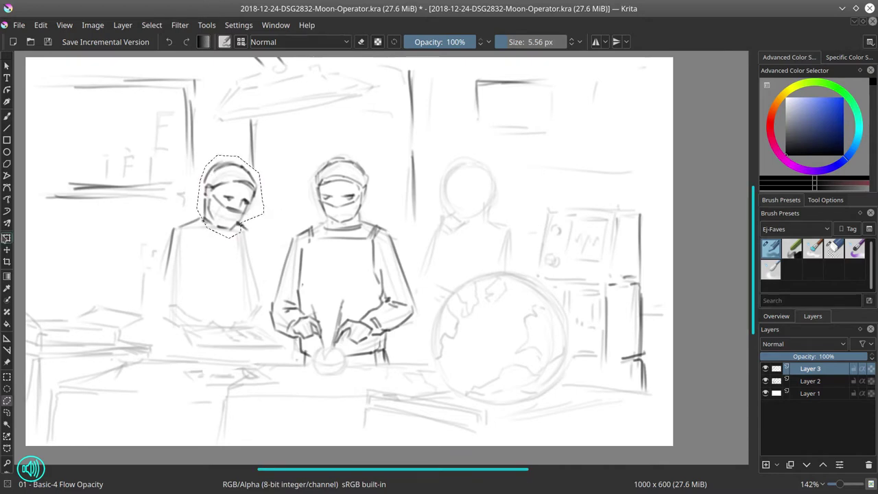
click(6, 238)
drag(276, 245, 282, 236)
drag(257, 219, 240, 225)
key(Return)
click(152, 25)
click(176, 53)
- Clean up around the left surgeon's repositioned head and redraw the neck and collar lines
click(834, 248)
click(7, 116)
click(771, 248)
mouse_move(206, 192)
mouse_down()
mouse_move(208, 214)
mouse_move(205, 197)
mouse_move(242, 227)
mouse_up()
mouse_move(204, 216)
mouse_down()
mouse_move(198, 224)
mouse_move(217, 227)
mouse_up()
mouse_move(191, 223)
mouse_down()
mouse_move(218, 223)
mouse_move(205, 254)
mouse_move(241, 239)
mouse_up()
mouse_move(241, 240)
mouse_down()
mouse_move(239, 225)
mouse_move(247, 249)
mouse_move(244, 242)
mouse_up()
key(ctrl+z)
key(ctrl+z)
key(ctrl+z)
- Draw the left surgeon's torso sides, inner sleeve line, and the apron's edge and shoulder strap
mouse_move(239, 223)
mouse_down()
mouse_move(259, 266)
mouse_move(254, 259)
mouse_move(257, 303)
mouse_up()
mouse_move(174, 230)
mouse_down()
mouse_move(164, 319)
mouse_move(179, 293)
mouse_move(186, 296)
mouse_up()
key(ctrl+z)
key(ctrl+z)
drag(191, 257, 187, 295)
drag(191, 227, 199, 255)
drag(199, 259, 192, 272)
drag(183, 223, 196, 236)
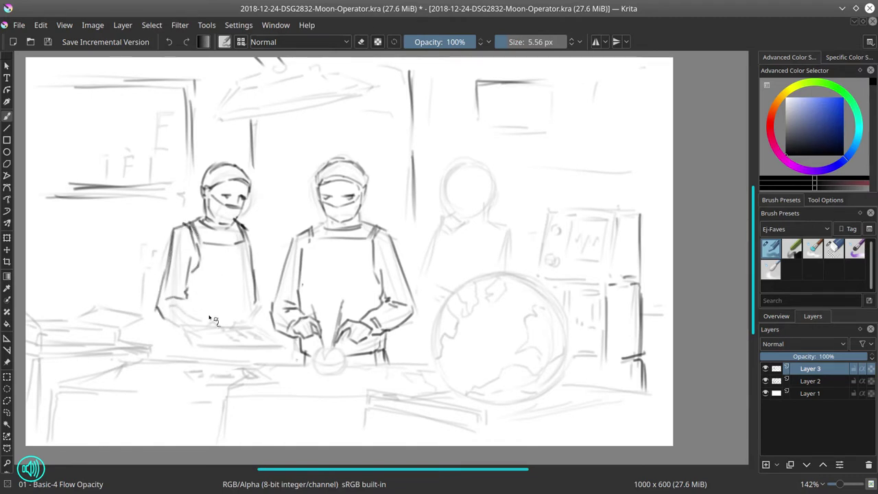
- Draw the left surgeon's sleeve cuff and both hands resting on the flat keyboard-like tray
drag(167, 306, 175, 299)
mouse_move(177, 299)
mouse_down()
mouse_move(192, 309)
mouse_move(177, 327)
mouse_up()
drag(187, 315, 207, 320)
mouse_move(207, 316)
mouse_down()
mouse_move(220, 327)
mouse_move(199, 347)
mouse_up()
mouse_move(199, 347)
mouse_down()
mouse_move(261, 346)
mouse_move(260, 322)
mouse_up()
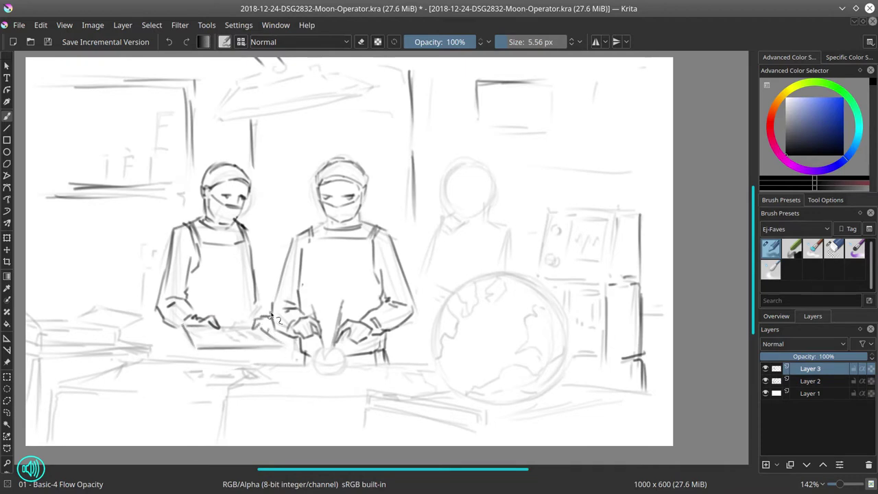
- Draw the left surgeon's other sleeve and the lower gown beneath the tray, and save the file
mouse_move(255, 288)
mouse_down()
mouse_move(256, 315)
mouse_move(273, 300)
mouse_up()
drag(258, 255, 269, 295)
drag(181, 326, 188, 340)
drag(186, 340, 191, 356)
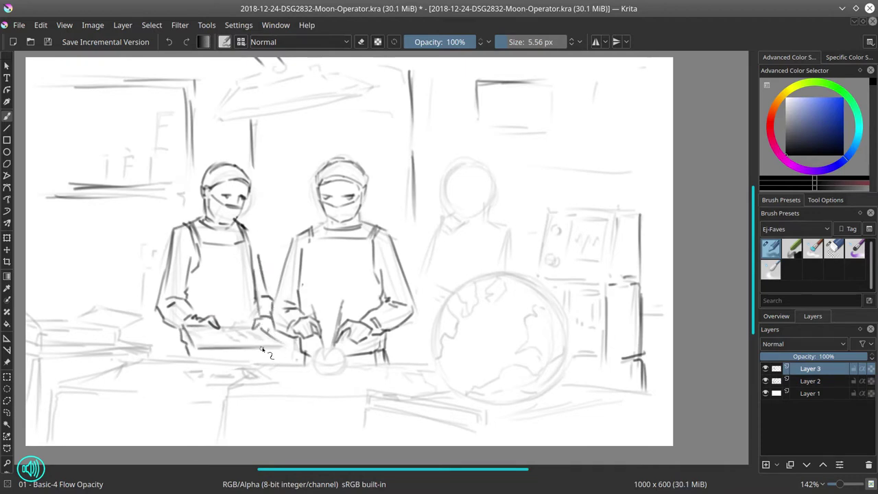
drag(251, 232, 259, 258)
click(48, 42)
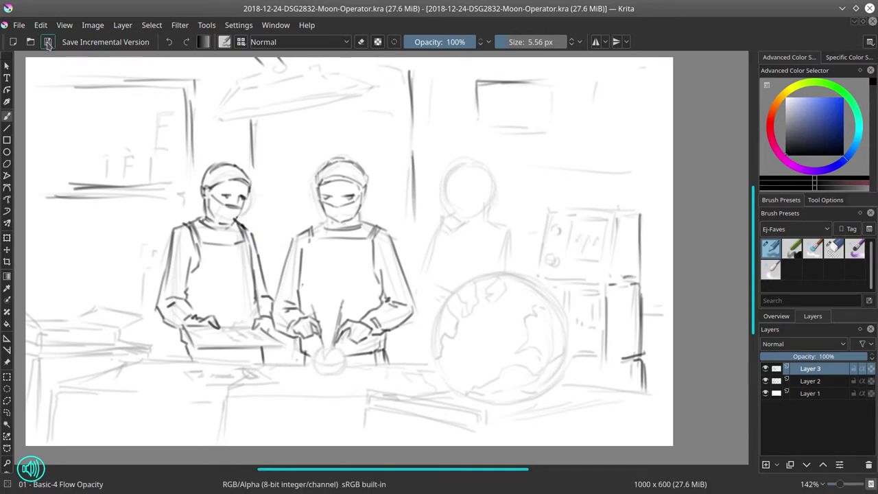
- Draw the right surgeon's head with cap and mask, scale it down to match the other heads, and deselect
mouse_move(443, 192)
mouse_down()
mouse_move(477, 196)
mouse_move(495, 185)
mouse_move(439, 179)
mouse_move(446, 161)
mouse_move(491, 159)
mouse_move(503, 221)
mouse_move(428, 141)
mouse_up()
click(8, 378)
click(7, 238)
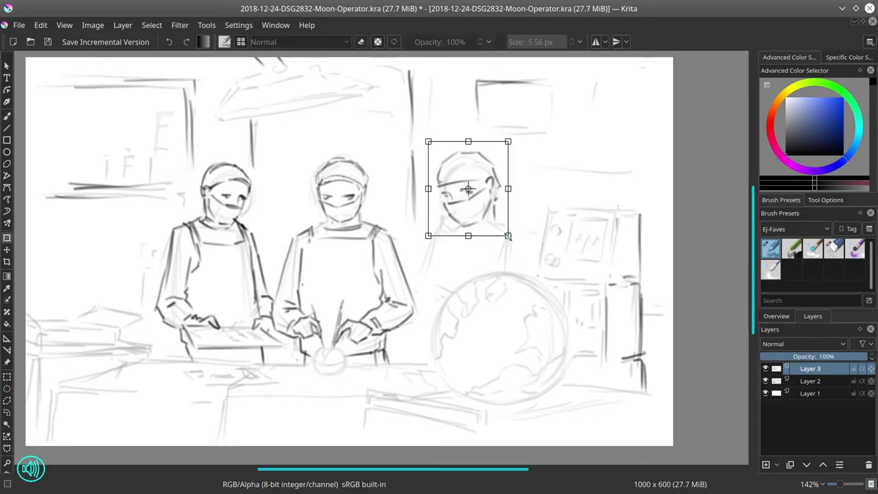
drag(510, 236, 484, 211)
click(152, 25)
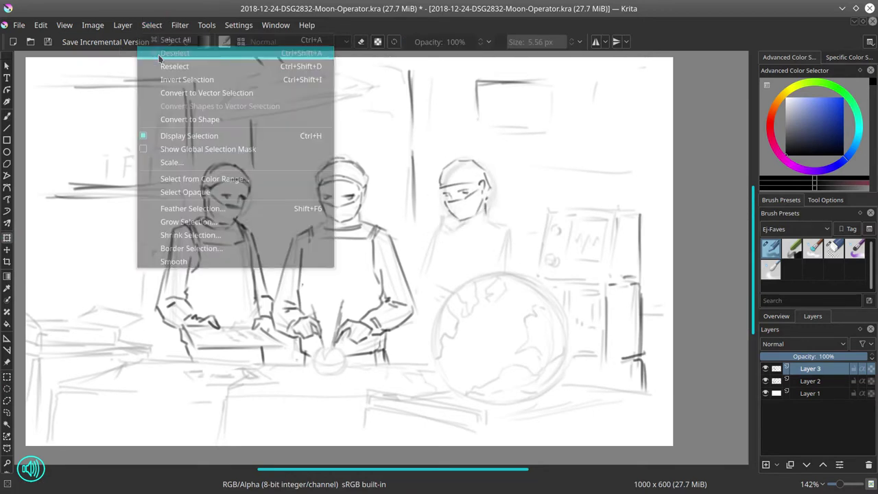
click(157, 58)
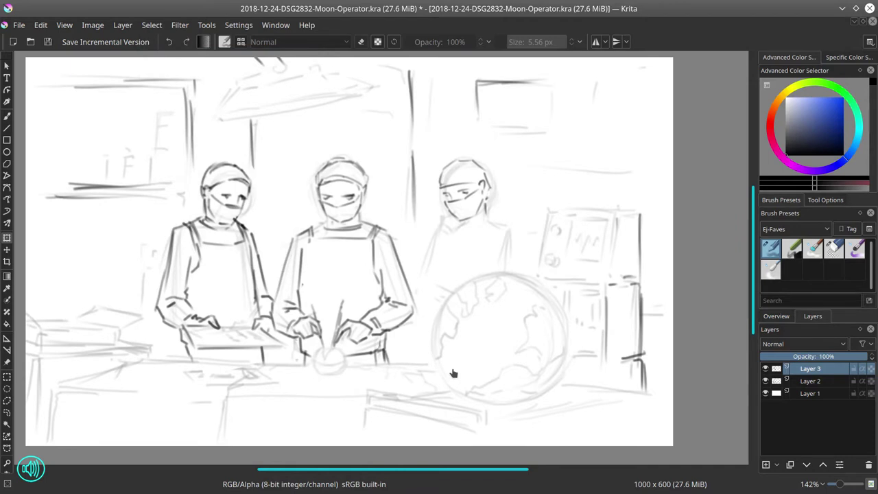
- Draw the right surgeon's gloved hand raised to the chin and the outer shoulder line of that arm
click(6, 117)
drag(441, 223, 451, 217)
mouse_move(461, 220)
mouse_down()
mouse_move(453, 235)
mouse_move(430, 241)
mouse_up()
drag(449, 238, 452, 267)
drag(433, 238, 423, 284)
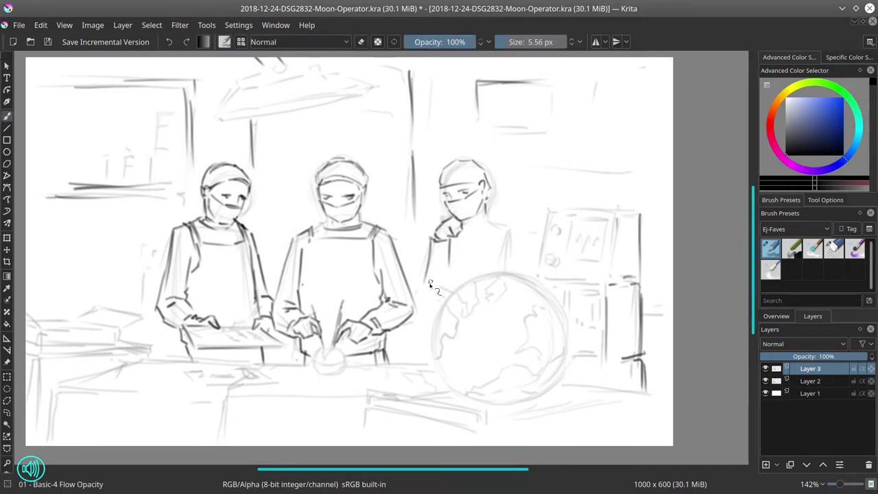
key(ctrl+z)
key(ctrl+z)
drag(454, 217, 472, 222)
mouse_move(461, 217)
mouse_down()
mouse_move(474, 223)
mouse_move(456, 231)
mouse_move(473, 221)
mouse_move(425, 267)
mouse_up()
- Draw the right surgeon's bent forearm and elbow, the apron's top edge and strap, and the other shoulder and sleeve
key(e)
key(e)
drag(445, 243, 446, 270)
key(ctrl+z)
key(ctrl+z)
mouse_move(428, 237)
mouse_down()
mouse_move(422, 279)
mouse_move(446, 286)
mouse_up()
drag(421, 276, 427, 304)
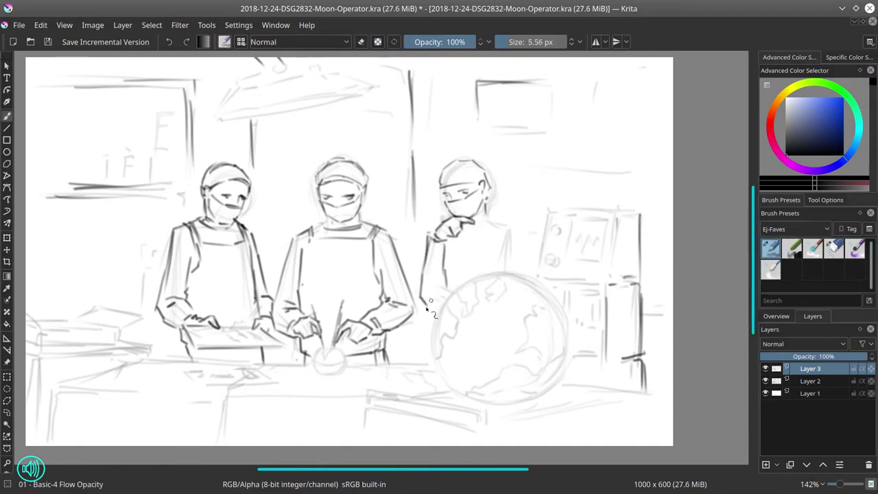
mouse_move(463, 240)
mouse_down()
mouse_move(496, 221)
mouse_move(524, 259)
mouse_up()
drag(499, 221, 527, 273)
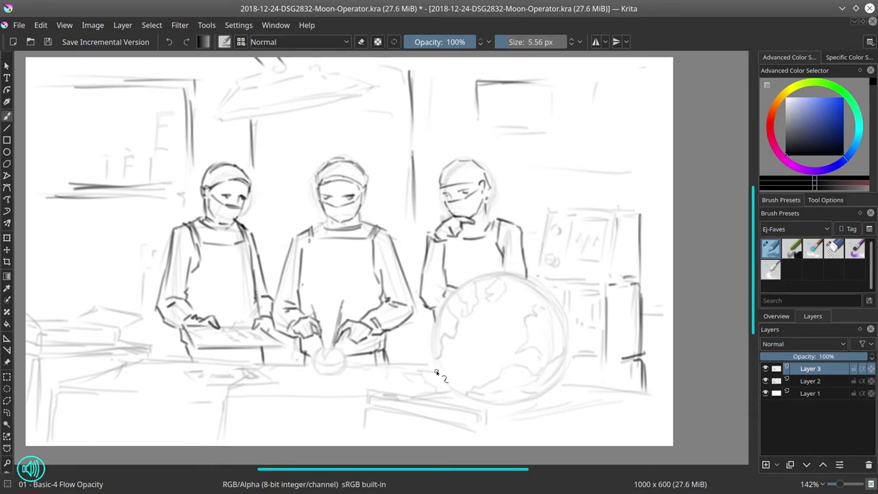
- Mirror the canvas view and erase Layer 2's rough construction lines around the three surgeons with the Eraser Circle brush
key(m)
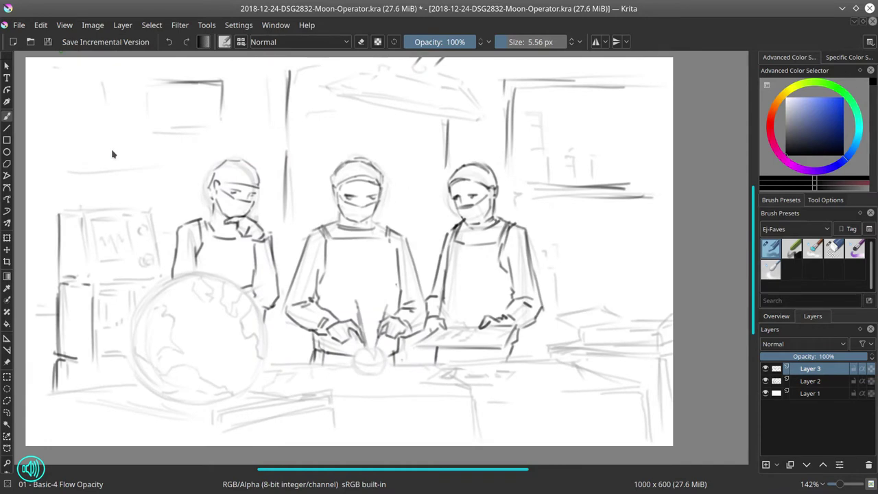
click(810, 381)
click(833, 248)
mouse_move(244, 189)
mouse_down()
mouse_move(282, 189)
mouse_move(202, 243)
mouse_up()
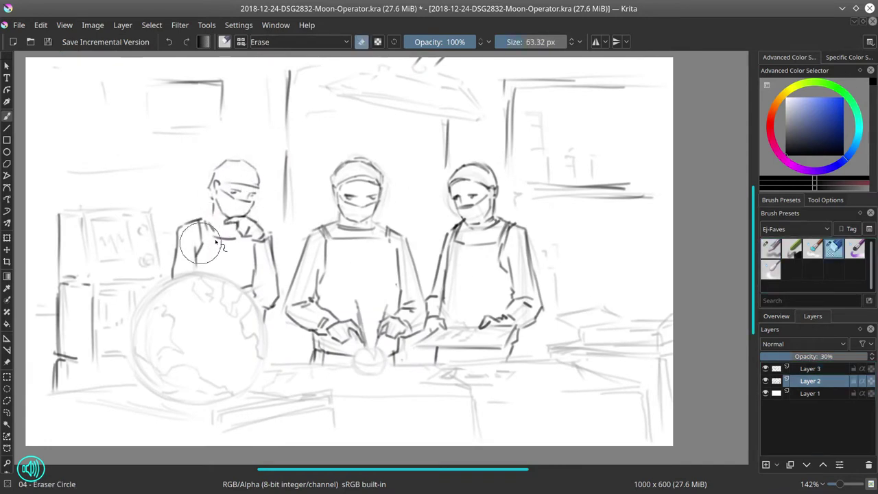
drag(263, 261, 257, 277)
drag(313, 274, 312, 294)
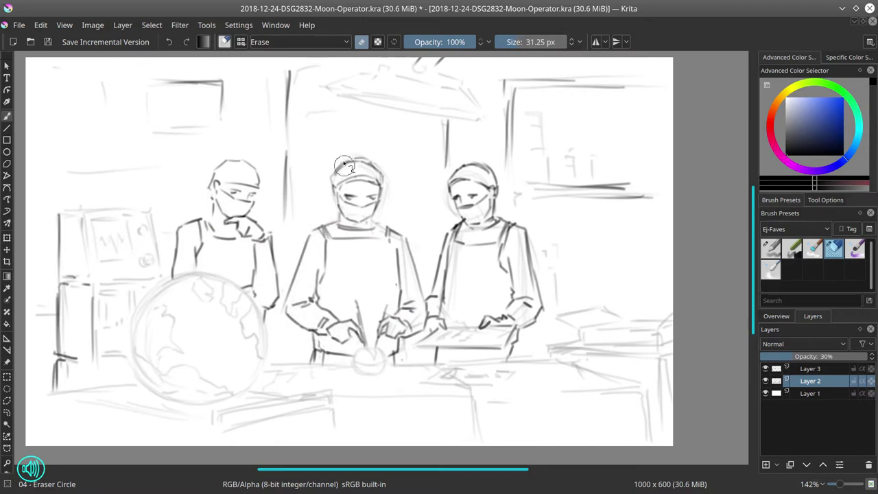
drag(386, 181, 385, 201)
drag(401, 292, 402, 254)
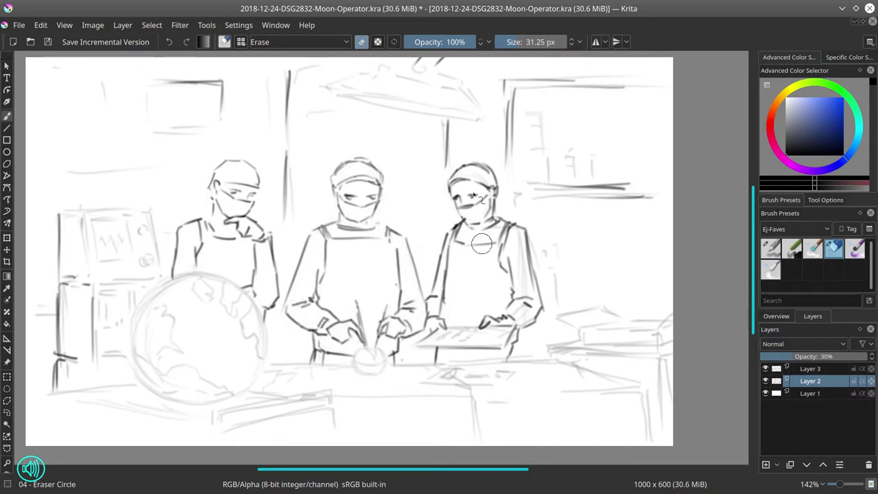
drag(533, 296, 542, 335)
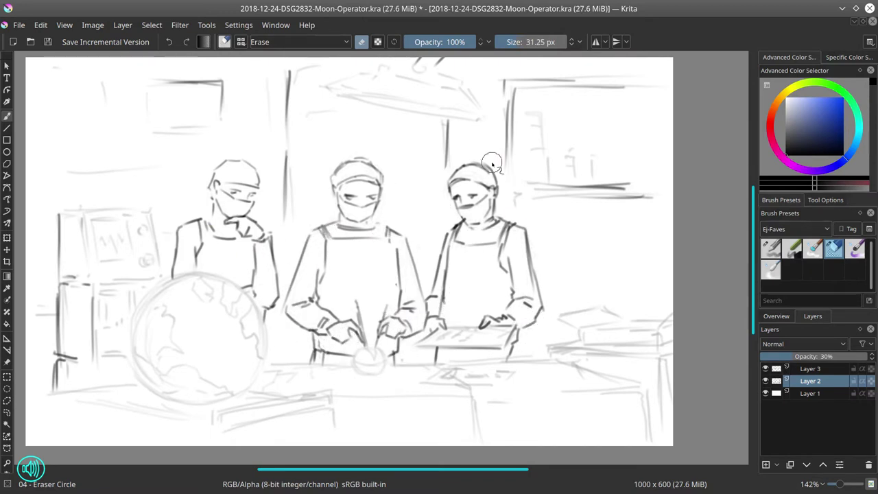
- Restore Layer 2 to 100% opacity, merge Layer 3 down into it, and save the file
click(95, 27)
click(132, 155)
click(103, 29)
click(132, 155)
drag(850, 357, 876, 367)
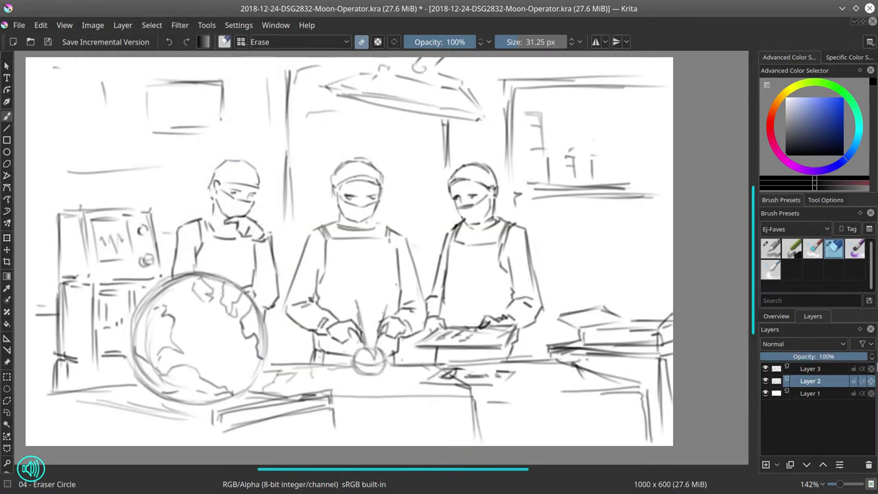
right_click(809, 369)
click(775, 210)
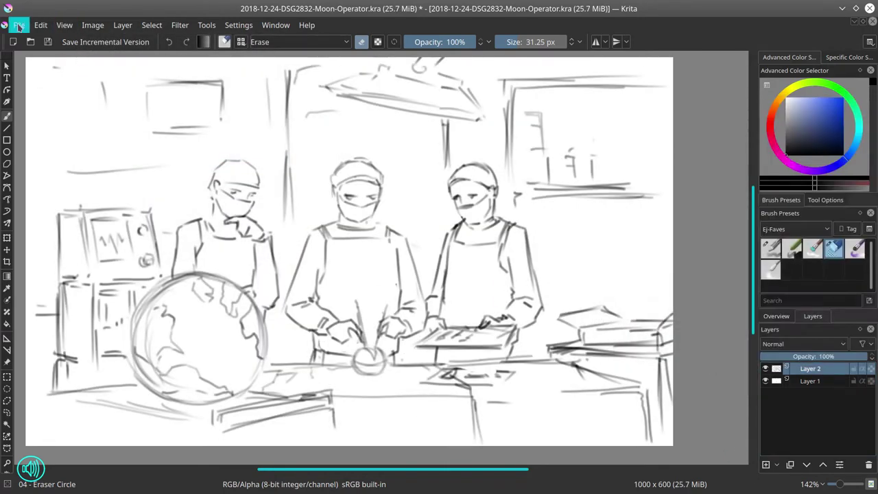
click(19, 27)
click(40, 83)
- Fill all of Layer 1 with a dark teal in Normal blending mode
drag(226, 190, 251, 194)
click(810, 380)
click(830, 145)
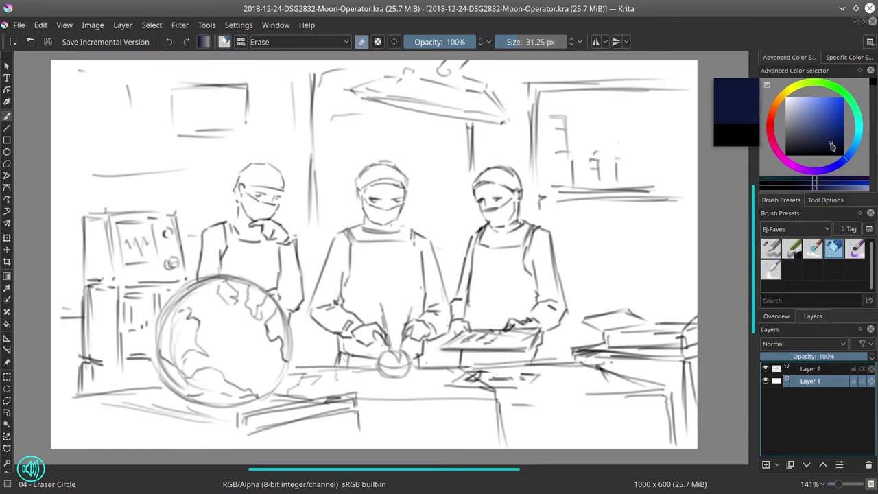
click(860, 129)
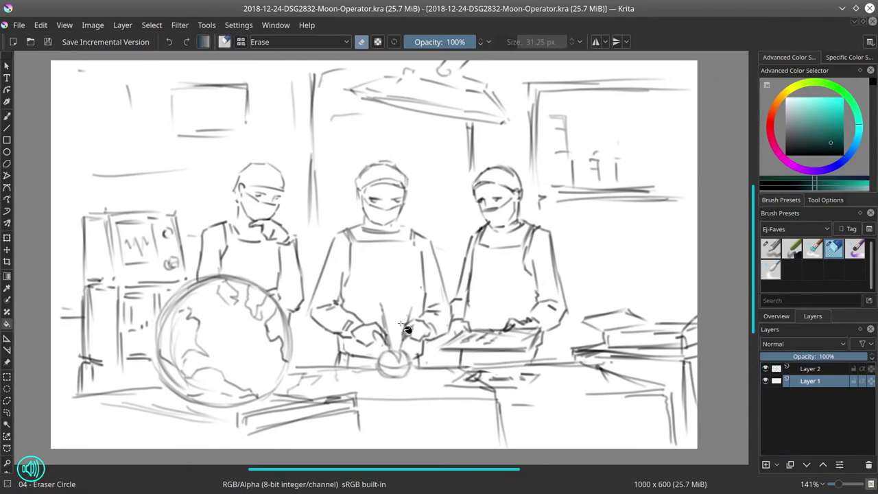
key(Delete)
click(299, 42)
click(274, 153)
key(shift+BackSpace)
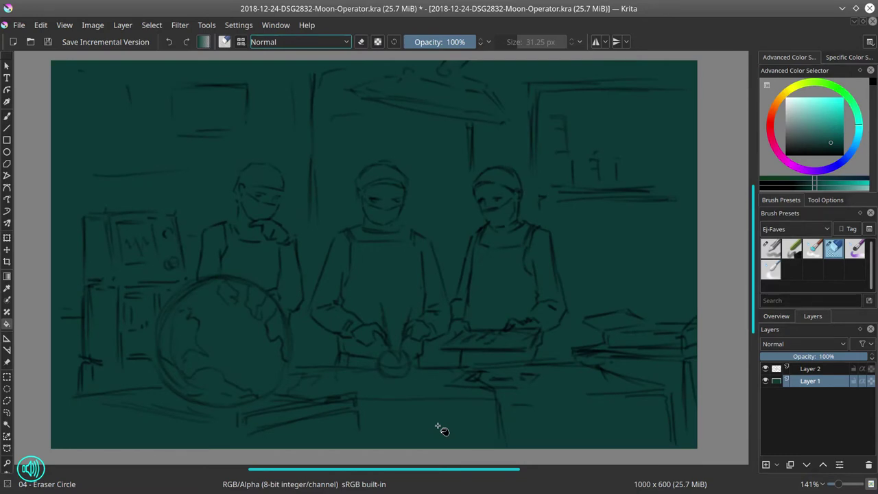
- Select angular light shapes on the heads and shoulders of the left and middle surgeons, the middle apron and sleeves, and the tabletop
click(7, 400)
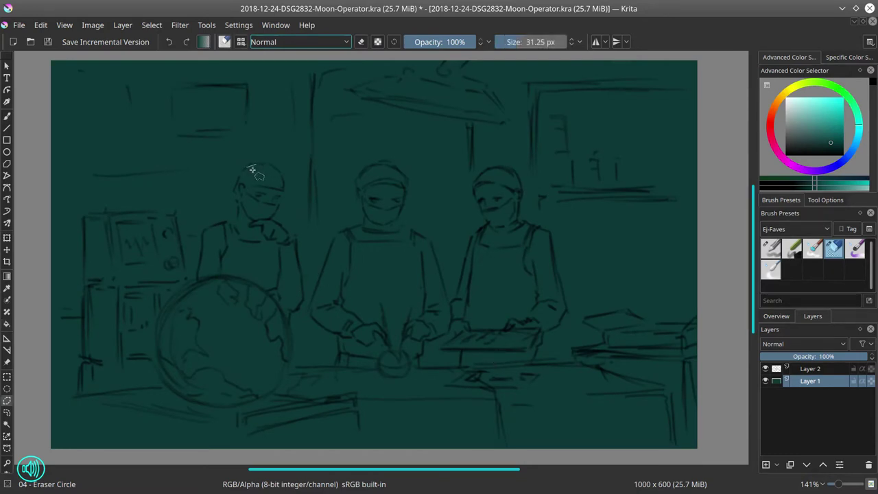
mouse_move(251, 169)
mouse_down()
mouse_move(291, 184)
mouse_move(249, 170)
mouse_up()
mouse_move(212, 226)
mouse_down()
mouse_move(218, 256)
mouse_move(239, 220)
mouse_up()
mouse_move(384, 206)
mouse_down()
mouse_move(402, 181)
mouse_move(376, 166)
mouse_up()
mouse_move(367, 216)
mouse_down()
mouse_move(338, 236)
mouse_move(426, 239)
mouse_move(341, 235)
mouse_move(369, 293)
mouse_move(425, 308)
mouse_move(423, 244)
mouse_up()
mouse_move(347, 305)
mouse_down()
mouse_move(416, 351)
mouse_move(408, 358)
mouse_move(367, 349)
mouse_up()
mouse_move(410, 373)
mouse_down()
mouse_move(568, 363)
mouse_move(370, 399)
mouse_move(302, 401)
mouse_move(291, 371)
mouse_up()
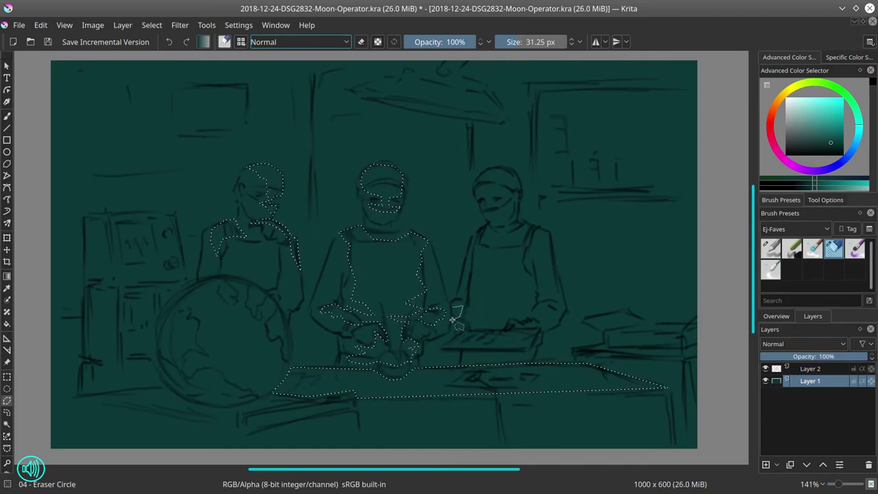
- Add the tray, the right surgeon's sleeves, face and apron, and the other two surgeons' lit face areas to the selection
mouse_move(466, 331)
mouse_down()
mouse_move(541, 339)
mouse_move(509, 321)
mouse_move(559, 312)
mouse_move(530, 320)
mouse_up()
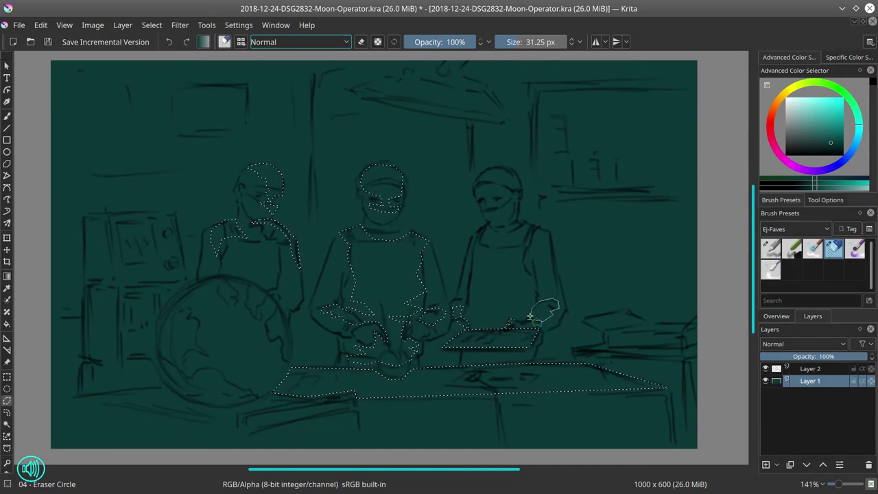
mouse_move(509, 172)
mouse_down()
mouse_move(498, 198)
mouse_move(506, 221)
mouse_move(500, 163)
mouse_move(509, 172)
mouse_up()
drag(379, 190, 370, 205)
drag(277, 206, 262, 187)
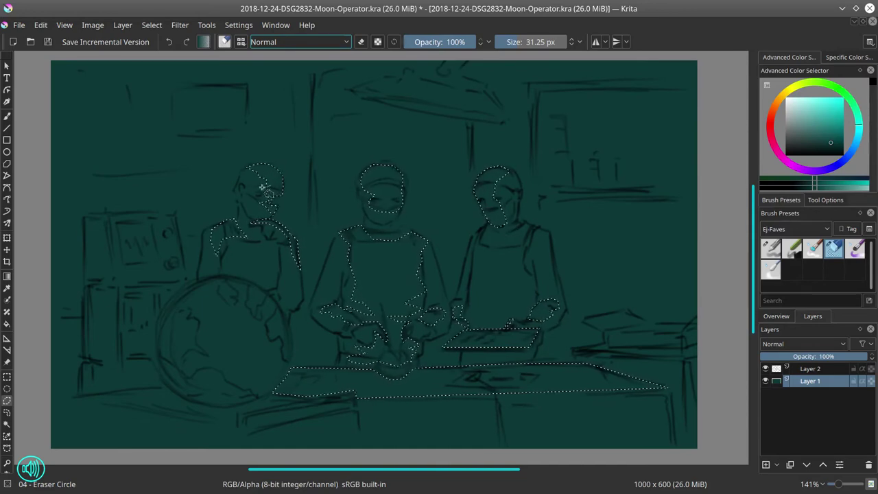
double_click(281, 199)
click(485, 229)
click(486, 245)
click(504, 249)
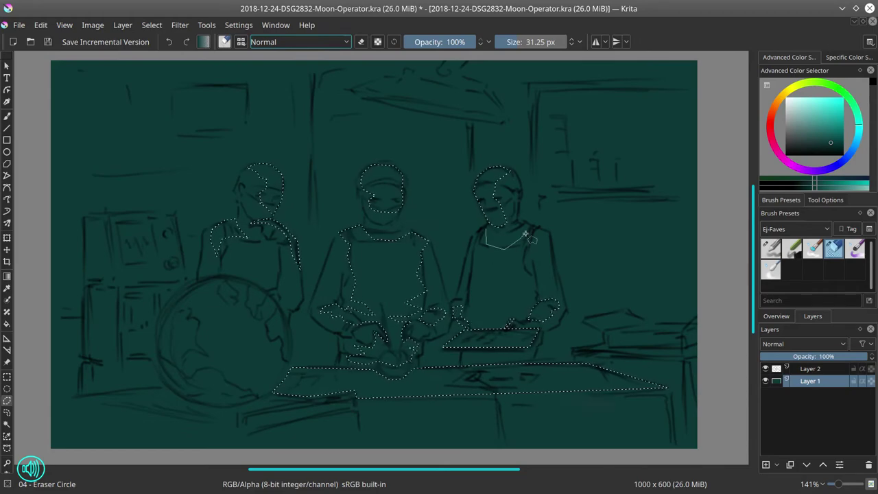
mouse_move(496, 238)
mouse_down()
mouse_move(489, 225)
mouse_move(472, 278)
mouse_move(473, 325)
mouse_move(534, 293)
mouse_move(522, 237)
mouse_up()
mouse_move(541, 277)
mouse_down()
mouse_move(548, 300)
mouse_move(542, 280)
mouse_up()
click(540, 277)
- Fill the selected light shapes with a muted pink and deselect
click(802, 115)
click(771, 127)
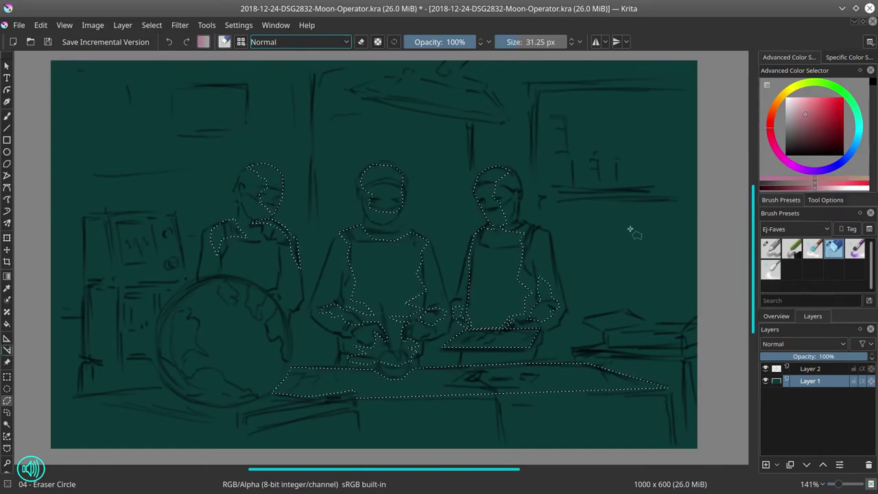
click(805, 117)
key(f)
click(378, 297)
click(152, 25)
click(165, 51)
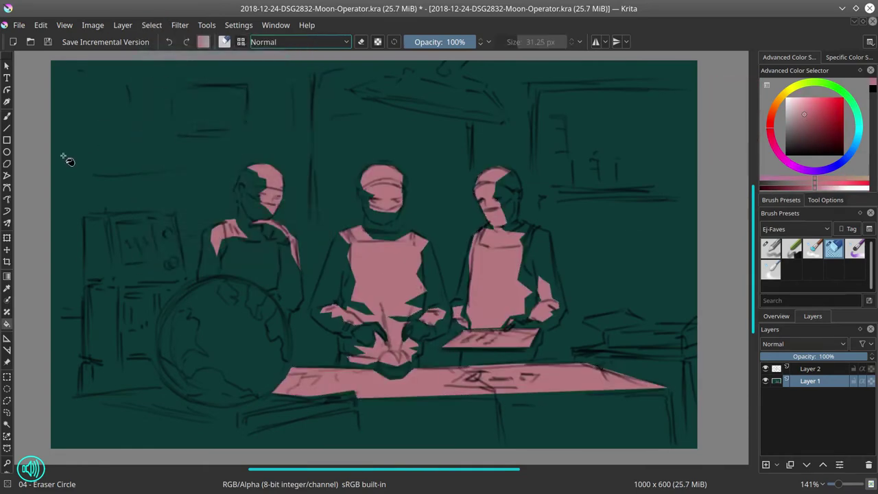
- Select the apron and sleeve areas of the surgeon behind the globe, fill them with the same pink, and deselect
click(8, 401)
mouse_move(222, 238)
mouse_down()
mouse_move(234, 269)
mouse_move(281, 251)
mouse_up()
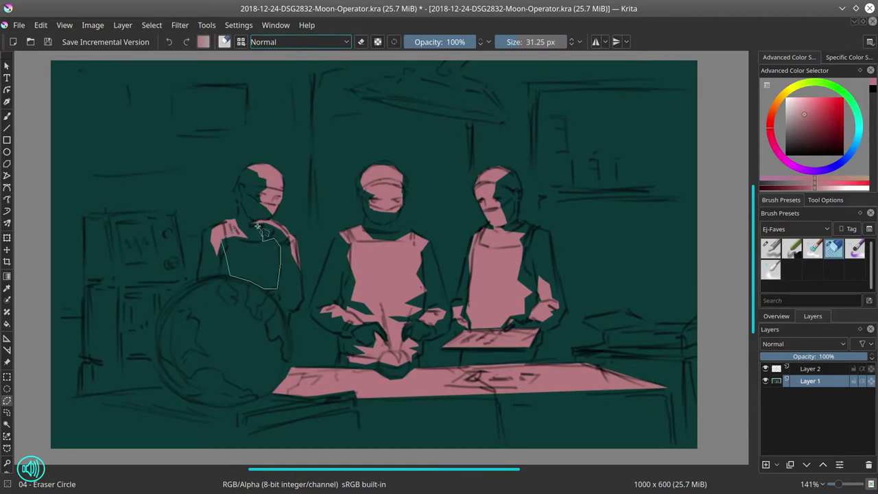
drag(214, 242, 220, 244)
mouse_move(292, 243)
mouse_down()
mouse_move(296, 308)
mouse_move(293, 242)
mouse_up()
click(7, 324)
click(261, 273)
click(152, 25)
click(164, 51)
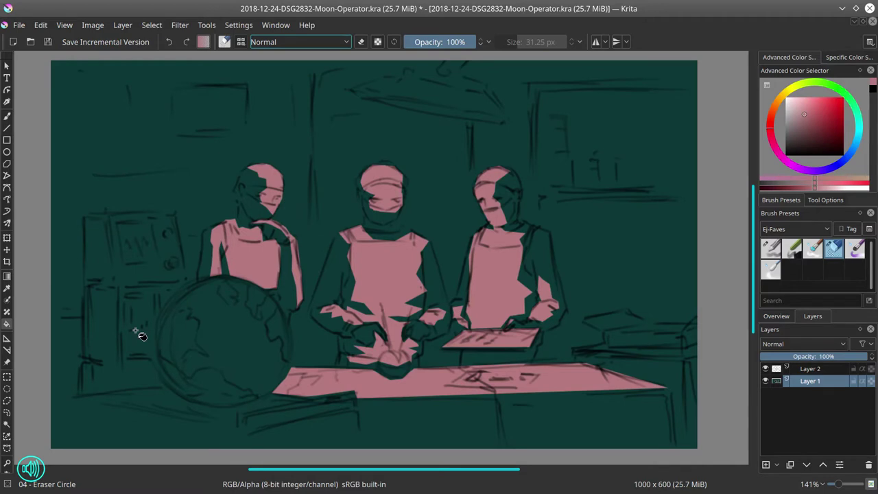
- Select the cabinet face, the globe's lit rim, the table's raised edge and the book stack, fill them dark red, and deselect
click(7, 401)
mouse_move(191, 283)
mouse_down()
mouse_move(246, 296)
mouse_move(279, 389)
mouse_up()
mouse_move(107, 216)
mouse_down()
mouse_move(122, 295)
mouse_move(164, 384)
mouse_move(187, 282)
mouse_move(109, 216)
mouse_up()
mouse_move(279, 395)
mouse_down()
mouse_move(260, 411)
mouse_move(280, 396)
mouse_up()
mouse_move(606, 335)
mouse_down()
mouse_move(573, 353)
mouse_move(667, 389)
mouse_move(675, 425)
mouse_move(684, 346)
mouse_move(634, 334)
mouse_up()
key(f)
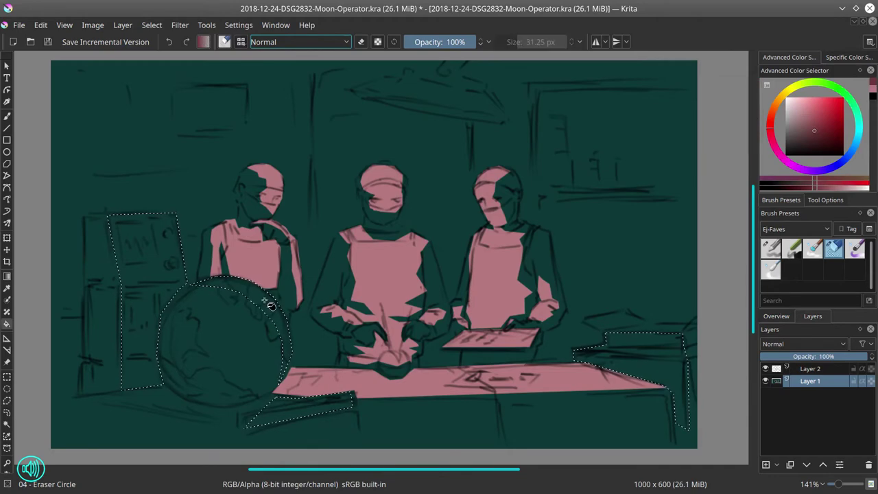
click(268, 303)
click(152, 26)
click(157, 54)
- Select the background and foreground around the table, cabinet, globe, three surgeons, books and hanging lamp
click(8, 401)
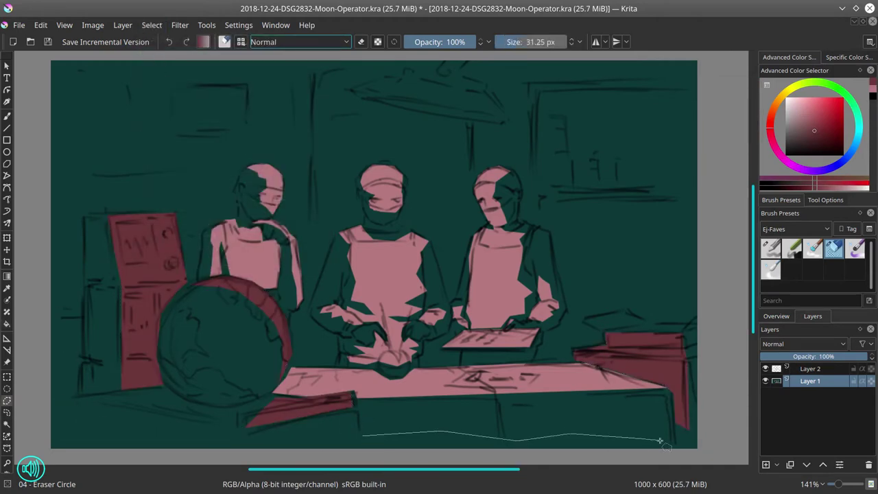
drag(688, 360, 281, 456)
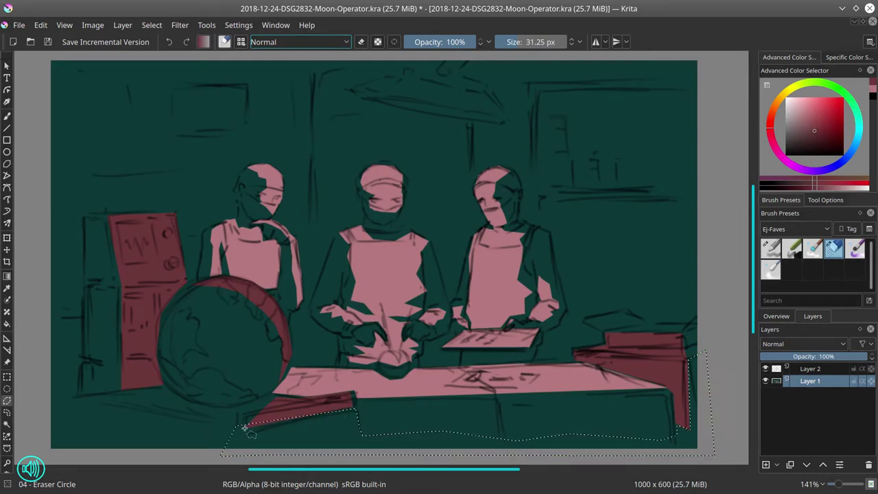
drag(245, 428, 81, 362)
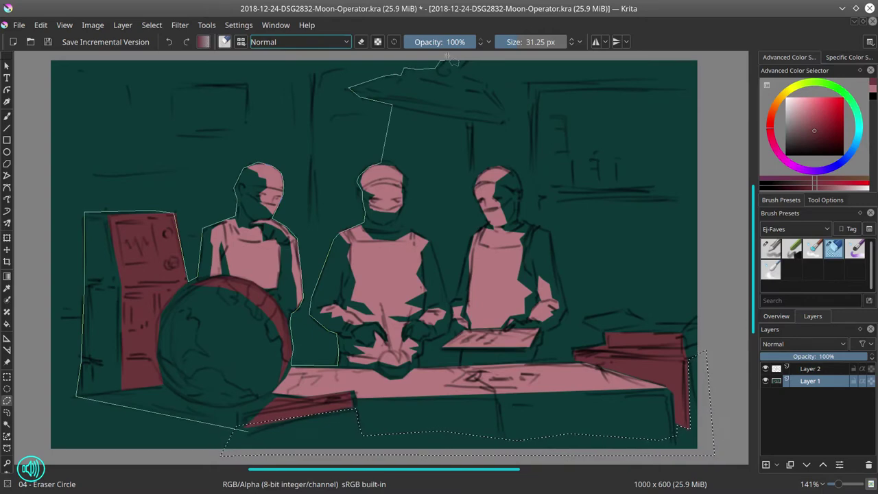
mouse_move(450, 61)
mouse_down()
mouse_move(60, 58)
mouse_move(43, 114)
mouse_move(41, 398)
mouse_move(250, 458)
mouse_up()
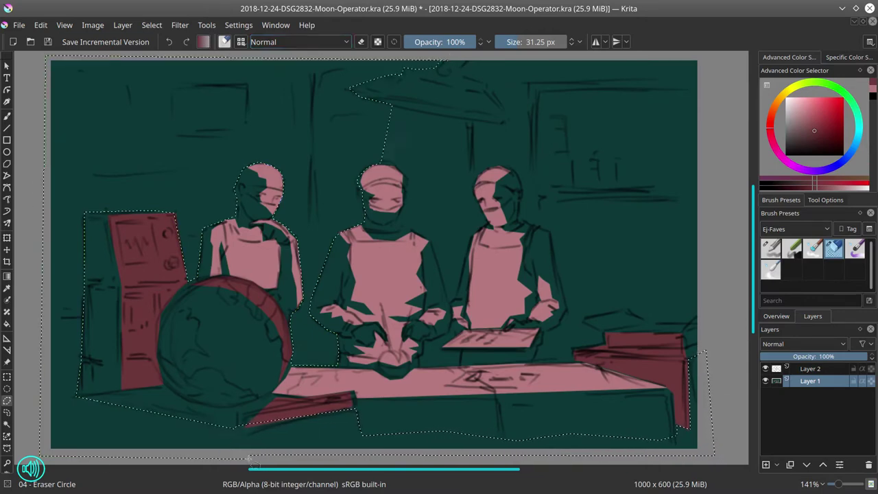
mouse_move(383, 109)
mouse_down()
mouse_move(377, 159)
mouse_move(403, 171)
mouse_move(400, 221)
mouse_move(431, 241)
mouse_move(449, 300)
mouse_up()
mouse_move(472, 235)
mouse_down()
mouse_move(477, 199)
mouse_move(511, 167)
mouse_move(521, 182)
mouse_up()
mouse_move(528, 225)
mouse_down()
mouse_move(569, 305)
mouse_move(540, 345)
mouse_move(561, 361)
mouse_move(604, 343)
mouse_move(583, 321)
mouse_move(641, 315)
mouse_move(680, 323)
mouse_move(702, 312)
mouse_move(708, 55)
mouse_move(579, 62)
mouse_move(474, 54)
mouse_move(505, 124)
mouse_move(387, 106)
mouse_up()
mouse_move(423, 354)
mouse_down()
mouse_move(461, 353)
mouse_move(450, 332)
mouse_up()
- Fill the selected background and foreground with a darker shade of the sampled teal and deselect
click(7, 288)
click(83, 288)
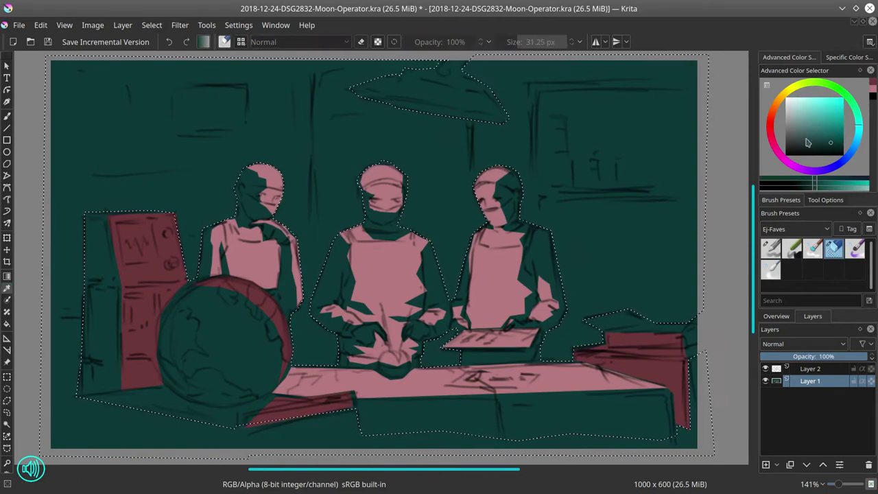
click(833, 148)
click(7, 324)
click(82, 419)
click(152, 26)
click(159, 52)
scroll(384, 356, down, 3)
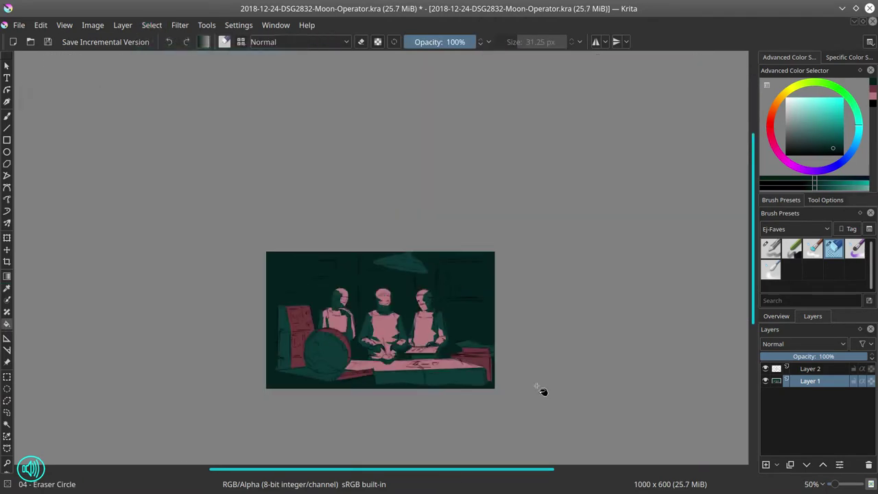
- Add a new layer above Layer 2, fill it with black, and set its blending mode to Color
click(811, 370)
click(765, 465)
click(786, 155)
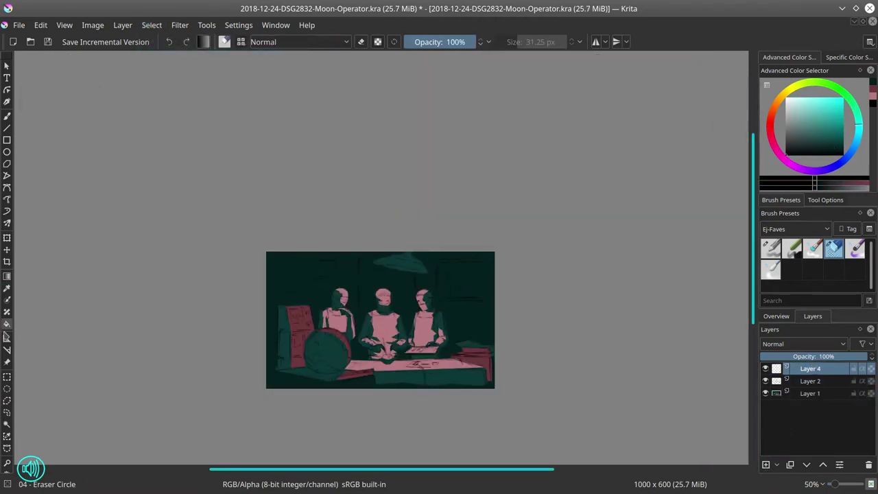
click(330, 312)
click(843, 345)
click(788, 135)
- Rename the black Color layer as "value check" and lock it
double_click(808, 369)
text(v)
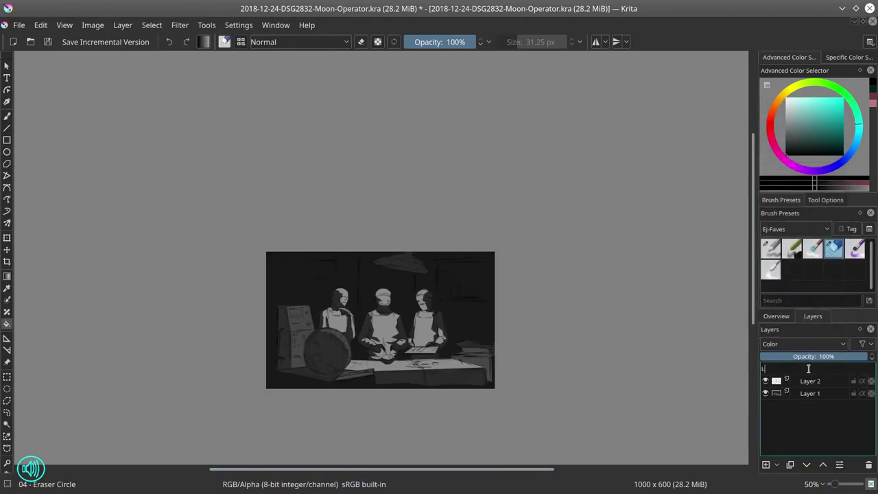
text(alue check)
key(Return)
- Duplicate Layer 2 and Layer 1 together
click(812, 381)
shift+click(813, 393)
right_click(816, 395)
click(781, 316)
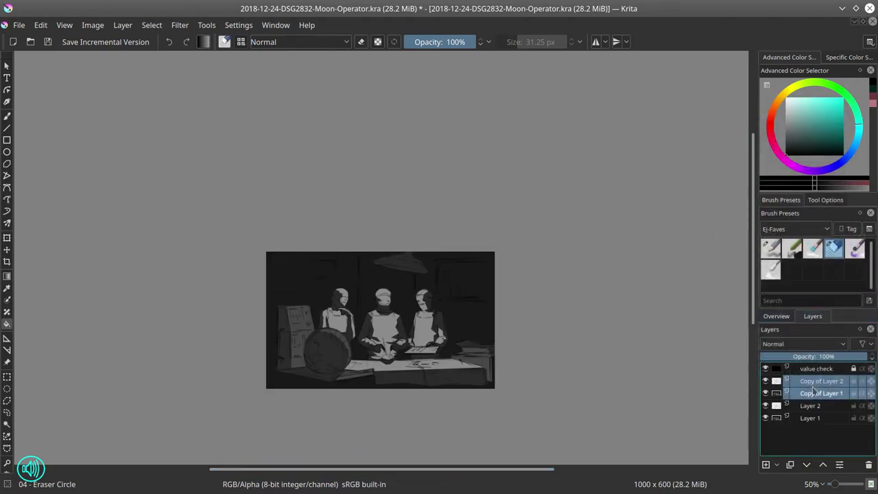
- Group the two layer copies, name the group "originals", and hide and collapse it
right_click(817, 384)
mouse_move(753, 346)
click(704, 351)
double_click(809, 381)
text(originals)
key(Return)
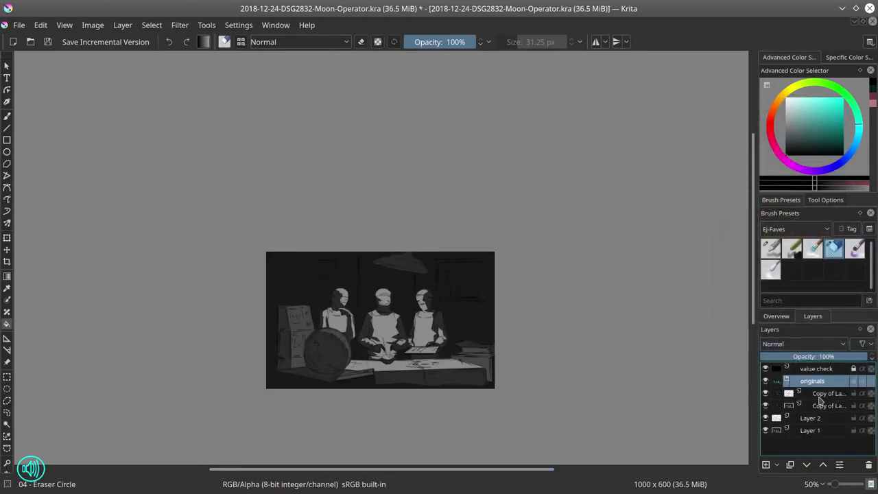
click(766, 382)
click(786, 380)
- Duplicate Layer 2 several times to darken the linework
right_click(825, 395)
click(777, 218)
key(ctrl+j)
key(ctrl+j)
key(ctrl+j)
key(ctrl+j)
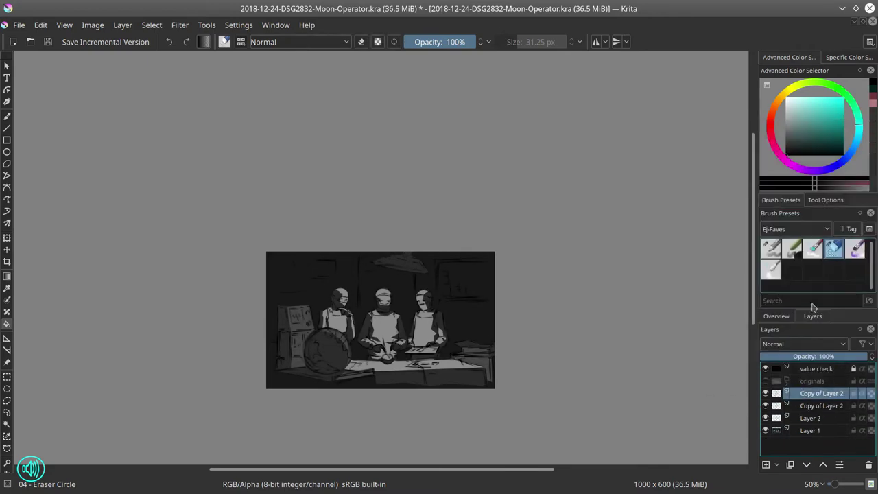
- Merge Layer 2 and its copies into a single linework layer and save the file
scroll(823, 432, down, 1)
shift+click(822, 433)
right_click(823, 432)
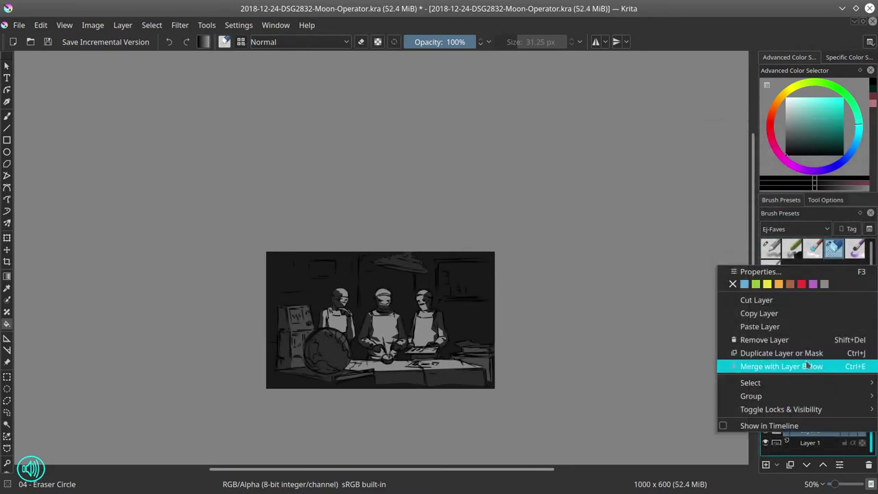
click(806, 366)
click(93, 25)
click(125, 156)
click(92, 26)
click(115, 156)
click(48, 42)
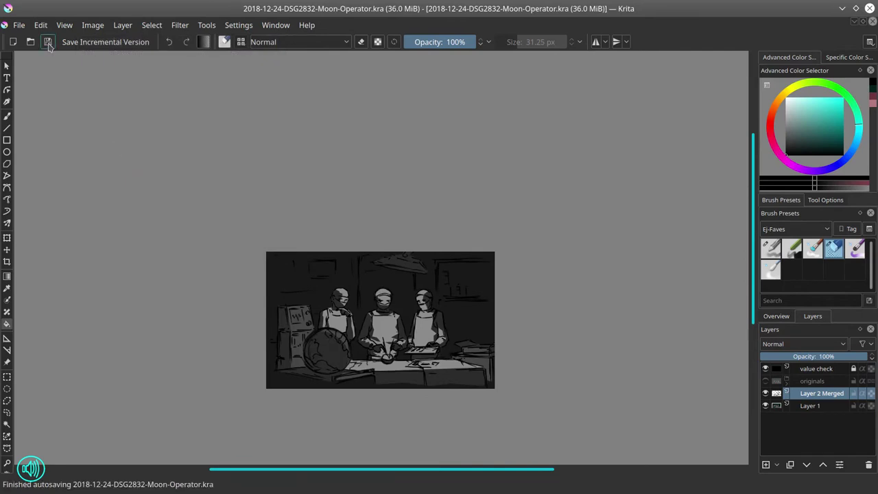
- Add a new paint layer above Layer 1, and hide the value check layer and Layer 1
click(810, 405)
click(765, 465)
click(765, 369)
click(766, 418)
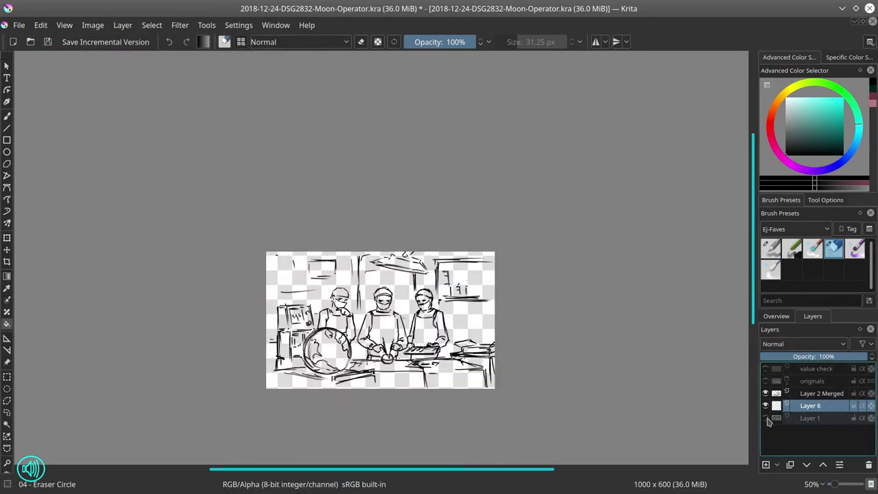
- Filter the brushes to the Nature-Speed-Paint tag, choose the t) Shapes Mecha brush, and save the file
click(812, 229)
click(783, 314)
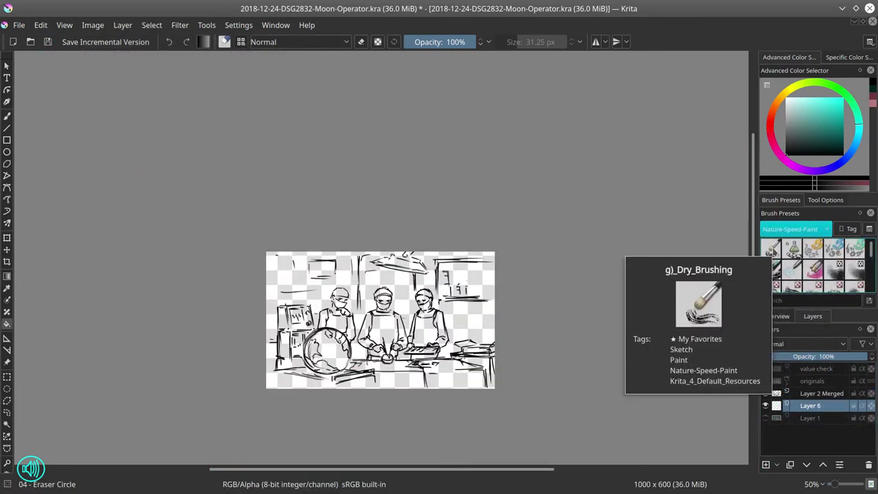
click(811, 251)
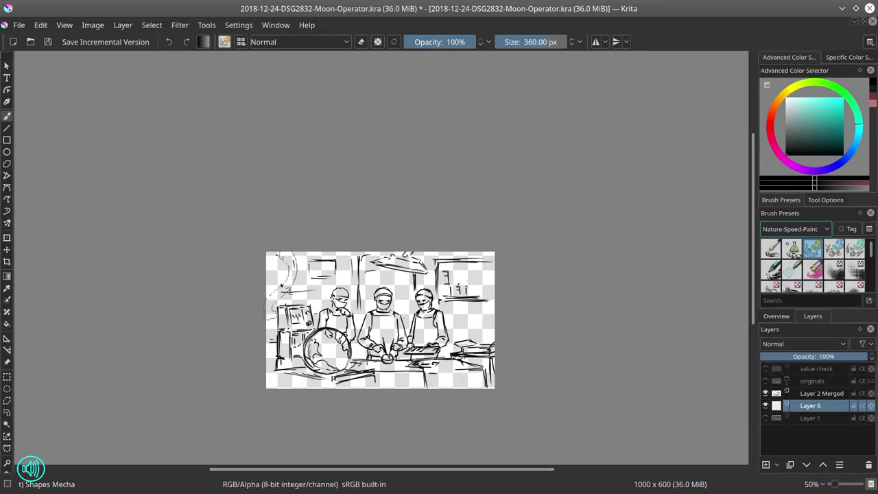
click(369, 13)
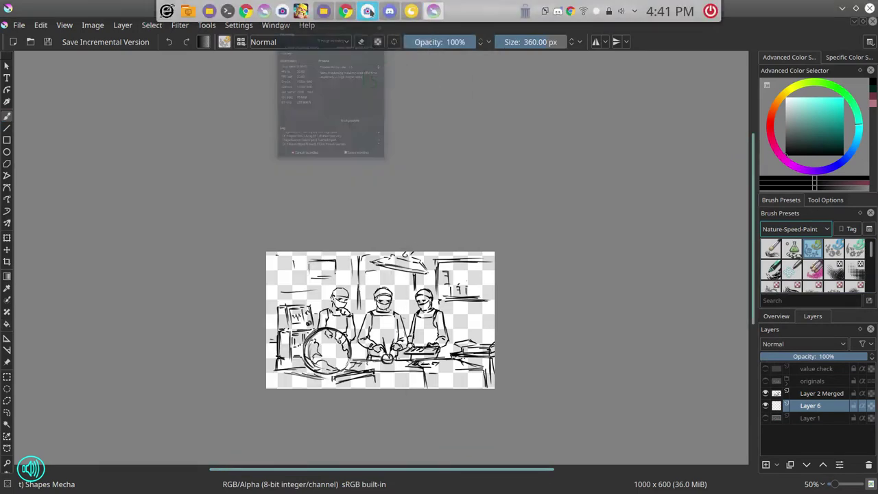
click(49, 42)
- Paint textured teal strokes over the three surgeons and bright green over the table with the 360 px Shapes Mecha brush
click(815, 132)
click(203, 42)
click(224, 41)
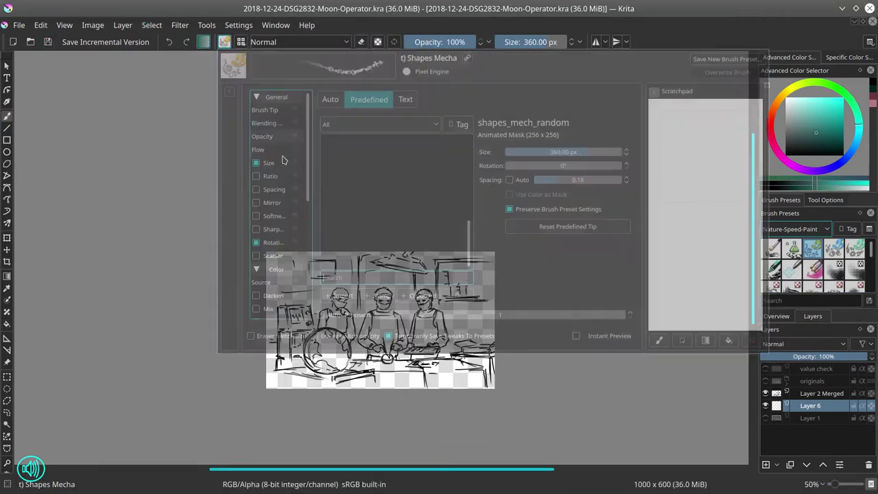
scroll(284, 159, down, 2)
click(285, 236)
click(371, 384)
drag(384, 308, 392, 363)
click(817, 121)
click(821, 108)
drag(329, 310, 348, 336)
drag(427, 317, 426, 340)
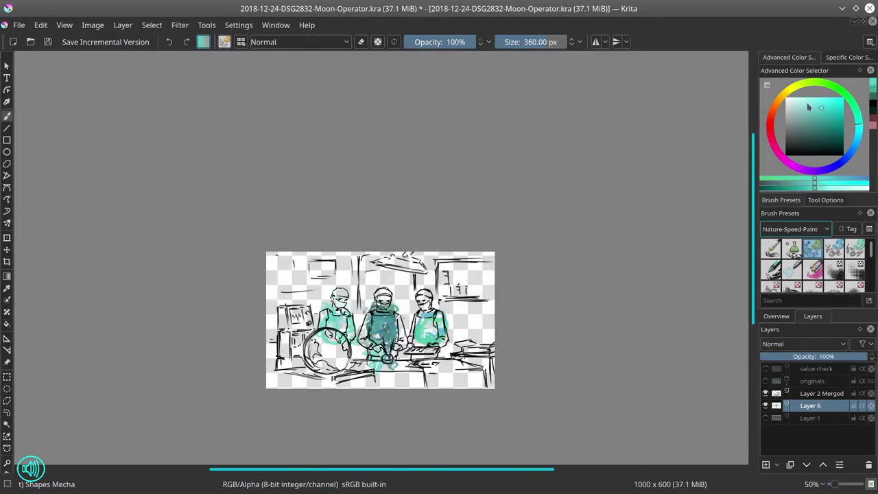
click(844, 96)
mouse_move(363, 360)
mouse_down()
mouse_move(453, 367)
mouse_move(463, 381)
mouse_up()
- Cover the background with textured dark purple strokes and add dark blue strokes along the lower part of the scene
click(777, 152)
click(811, 136)
mouse_move(394, 285)
mouse_down()
mouse_move(288, 278)
mouse_move(474, 329)
mouse_move(294, 374)
mouse_move(329, 343)
mouse_up()
mouse_move(481, 264)
mouse_down()
mouse_move(490, 309)
mouse_move(451, 342)
mouse_move(290, 301)
mouse_move(276, 266)
mouse_move(370, 267)
mouse_up()
click(770, 119)
click(819, 145)
mouse_move(480, 329)
mouse_down()
mouse_move(406, 373)
mouse_move(291, 353)
mouse_move(291, 363)
mouse_move(468, 384)
mouse_up()
- Add a paint layer below Layer 6 and fill the gaps with muted blue strokes at about 596 px brush size
click(834, 166)
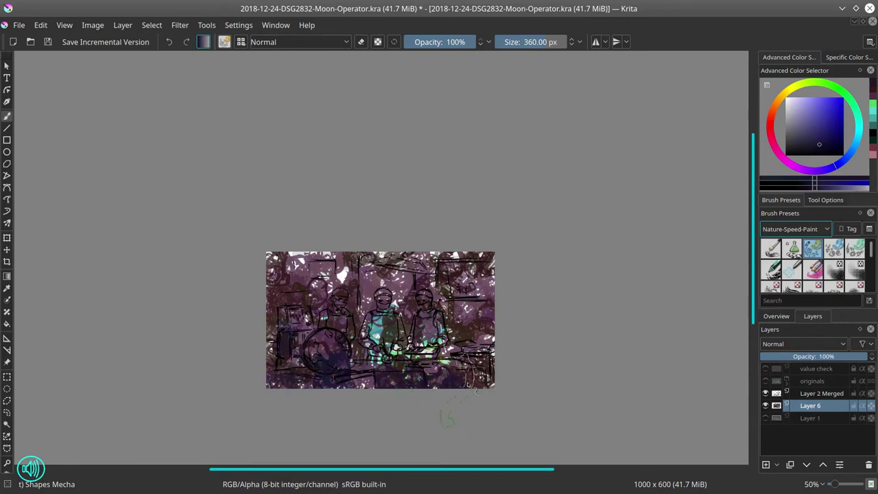
click(766, 465)
click(817, 125)
drag(617, 236, 699, 235)
drag(371, 306, 295, 288)
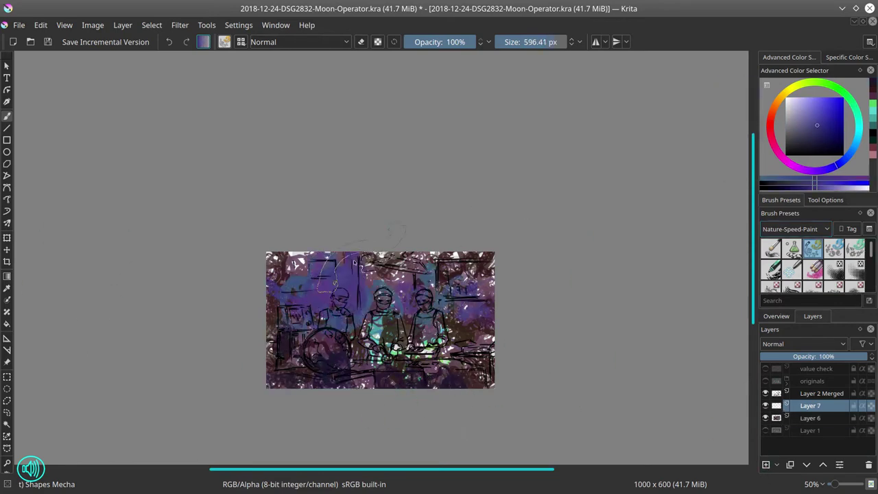
click(807, 465)
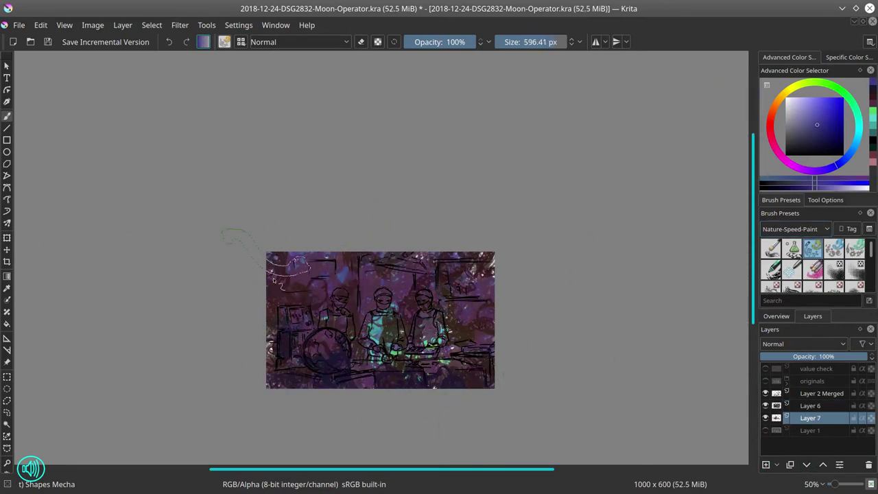
drag(273, 280, 291, 364)
drag(410, 282, 476, 269)
drag(432, 326, 487, 332)
- Paint teal strokes over the surgeons and table, continuing on Layer 6 at about 235 px, and sample a dark red from the background
click(859, 124)
click(818, 112)
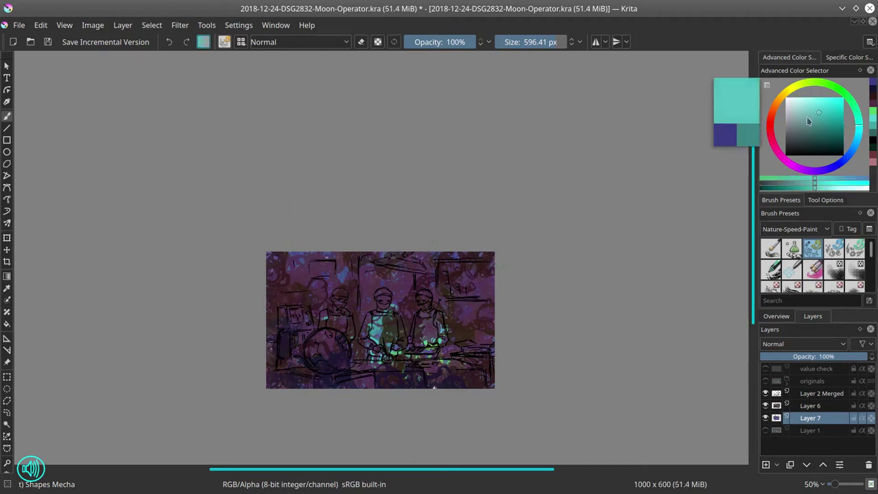
drag(421, 306, 299, 305)
mouse_move(384, 317)
mouse_down()
mouse_move(392, 264)
mouse_move(384, 337)
mouse_up()
click(810, 405)
drag(383, 295, 386, 321)
mouse_move(424, 296)
mouse_down()
mouse_move(432, 322)
mouse_move(374, 367)
mouse_move(339, 305)
mouse_move(358, 343)
mouse_up()
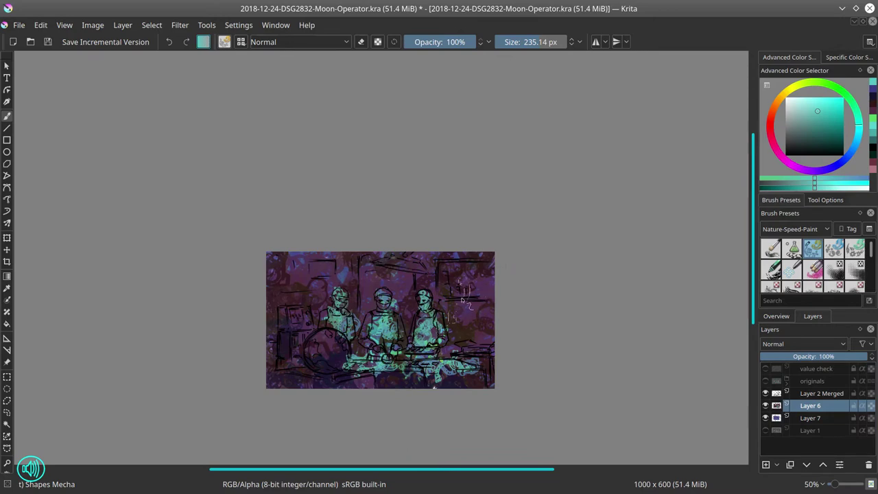
ctrl+click(479, 316)
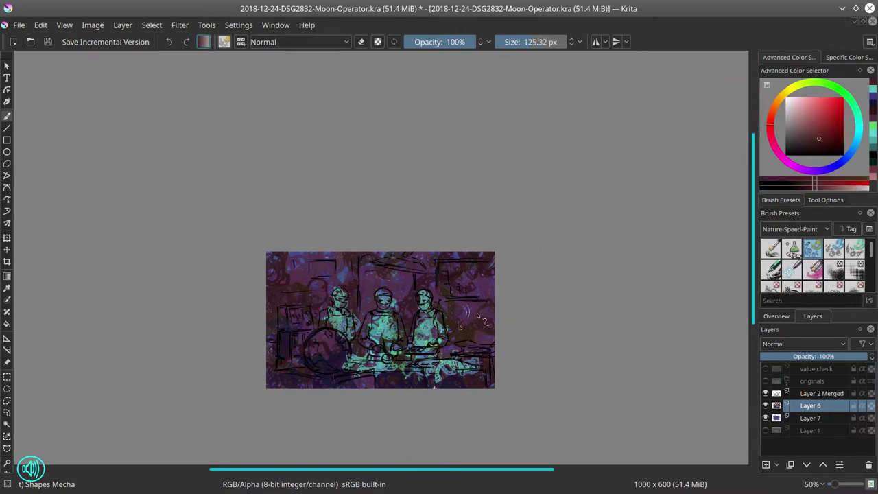
- Merge Layer 6 with Layer 7 below, show Layer 1, and lower the merged layer's opacity to 50%
key(ctrl+e)
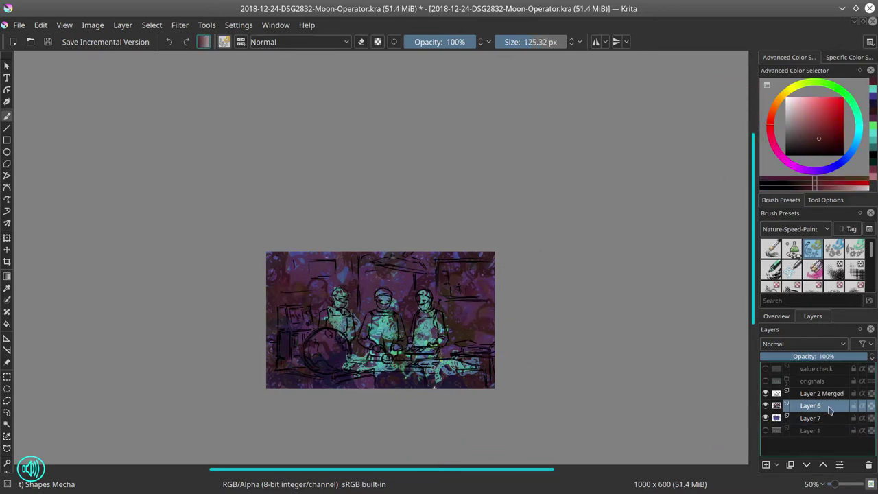
click(765, 418)
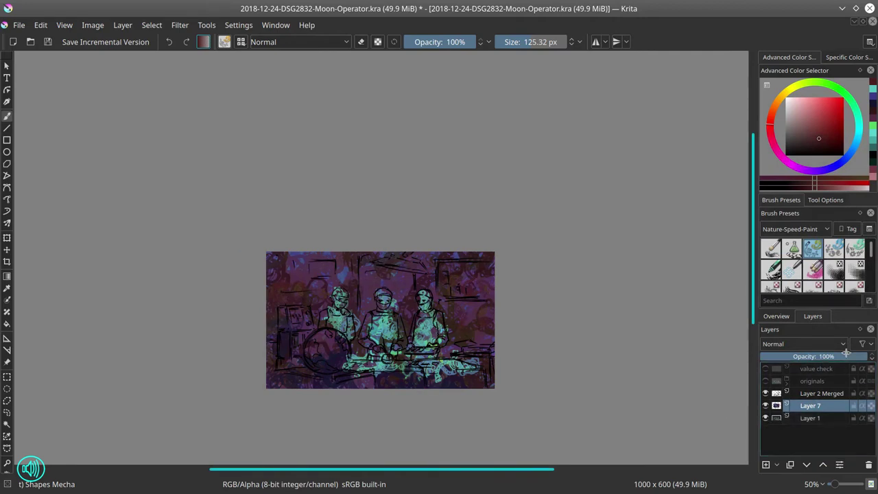
drag(848, 356, 831, 356)
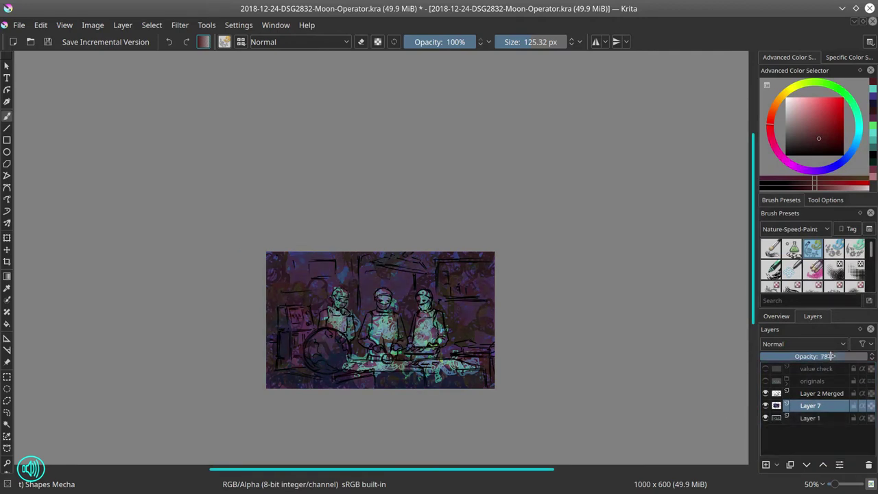
- Hide Layer 7 and Layer 2 Merged, and select all light pink surgeon and table shapes on Layer 1 by contiguous selection
click(765, 405)
click(810, 417)
click(7, 425)
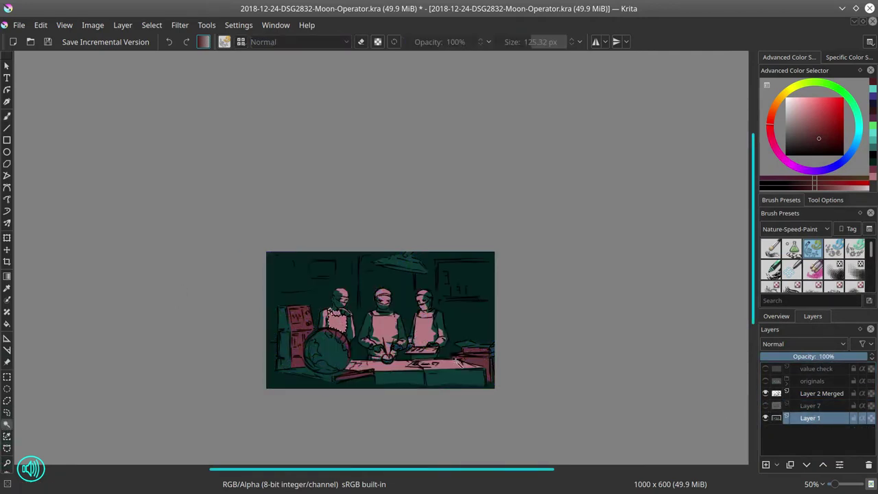
click(765, 393)
click(153, 27)
click(385, 329)
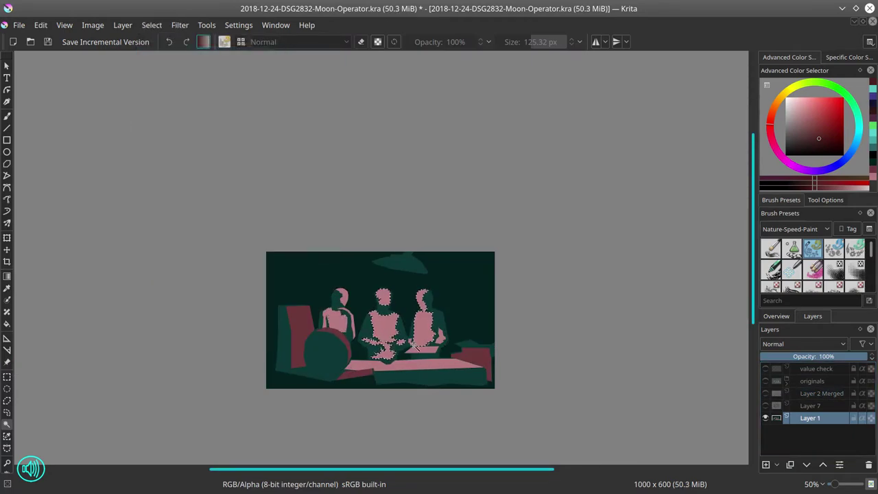
shift+click(353, 322)
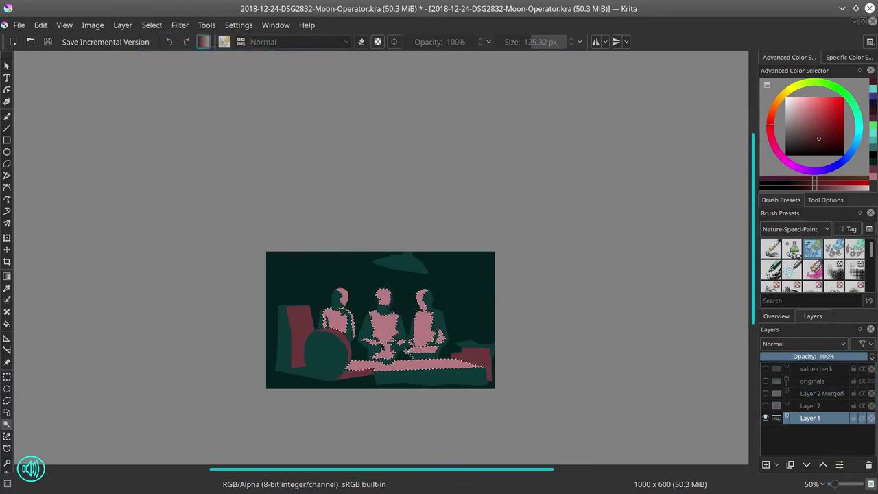
scroll(421, 345, up, 3)
scroll(401, 325, down, 3)
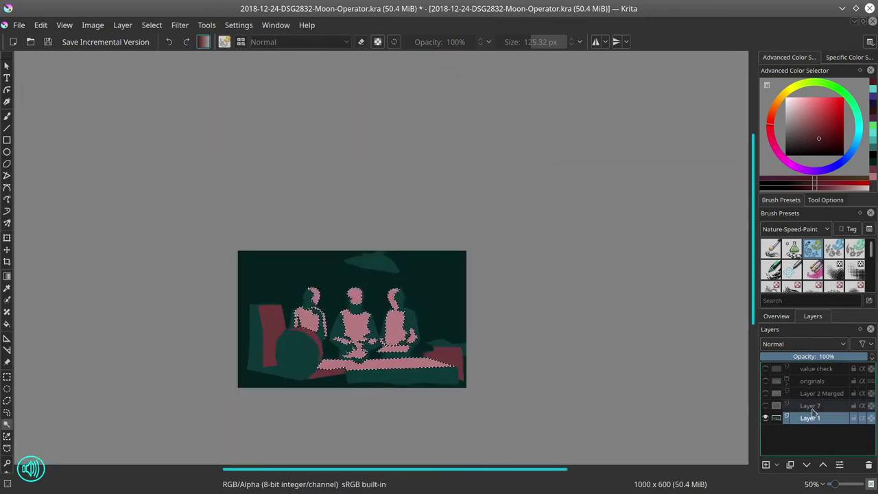
- Show Layer 7 and apply color adjustment curves to its selected light shapes
click(810, 405)
click(765, 405)
click(180, 25)
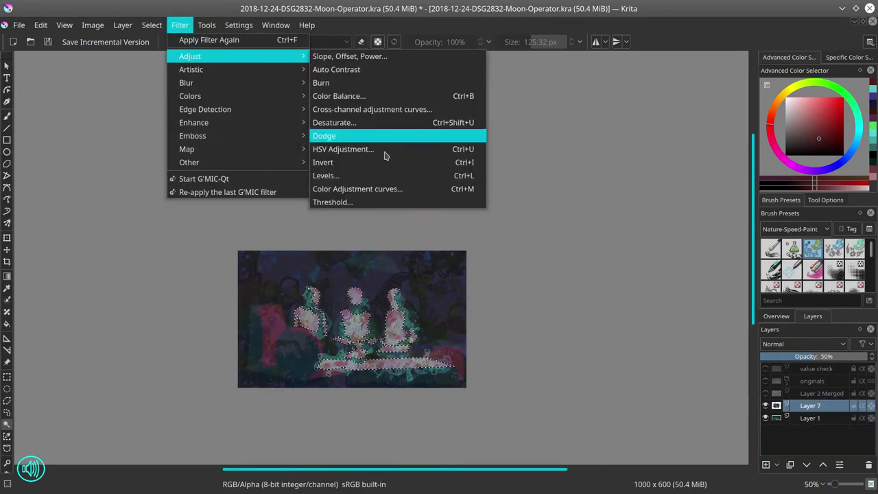
click(343, 189)
mouse_move(146, 225)
mouse_down()
mouse_move(146, 206)
mouse_move(152, 241)
mouse_up()
click(195, 351)
- Invert the selection, darken the surroundings on Layer 7 with a curve point at input 142, output 111, and deselect
click(152, 26)
click(166, 83)
click(181, 26)
mouse_move(190, 57)
click(398, 189)
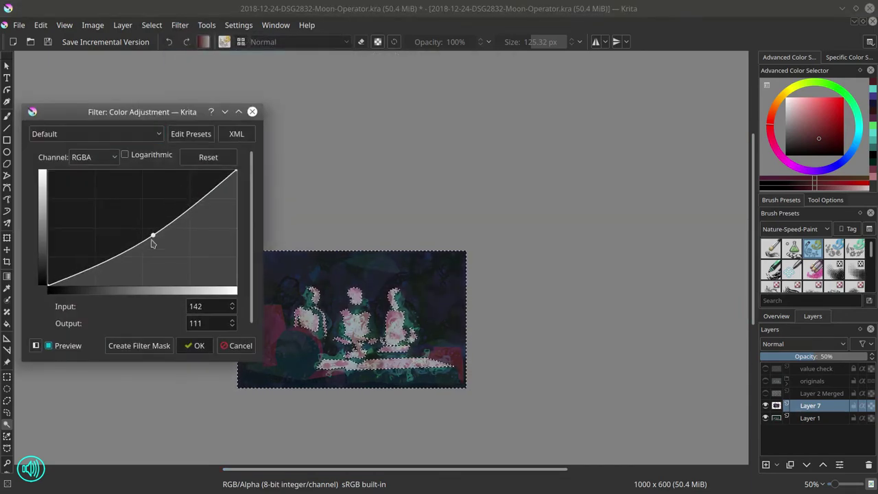
click(196, 345)
click(151, 25)
click(155, 55)
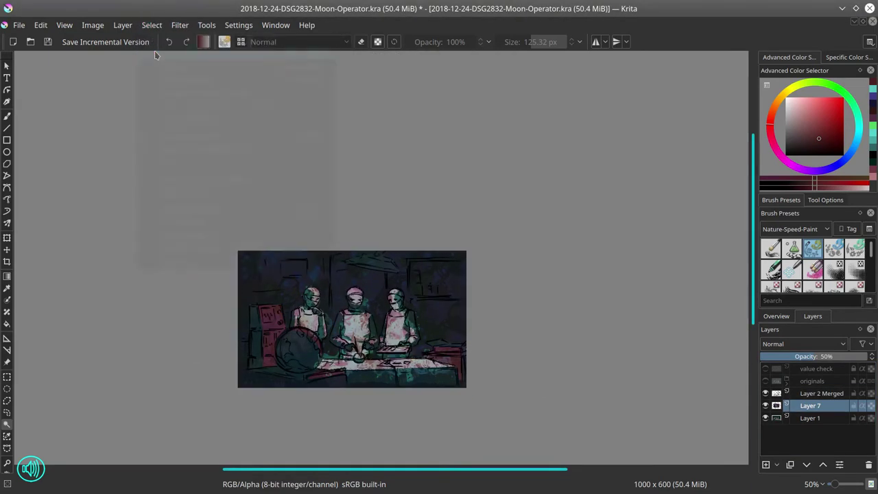
- Check the painting's values in grayscale at thumbnail size using the value check layer, hide that layer, and save
click(765, 369)
scroll(557, 303, down, 4)
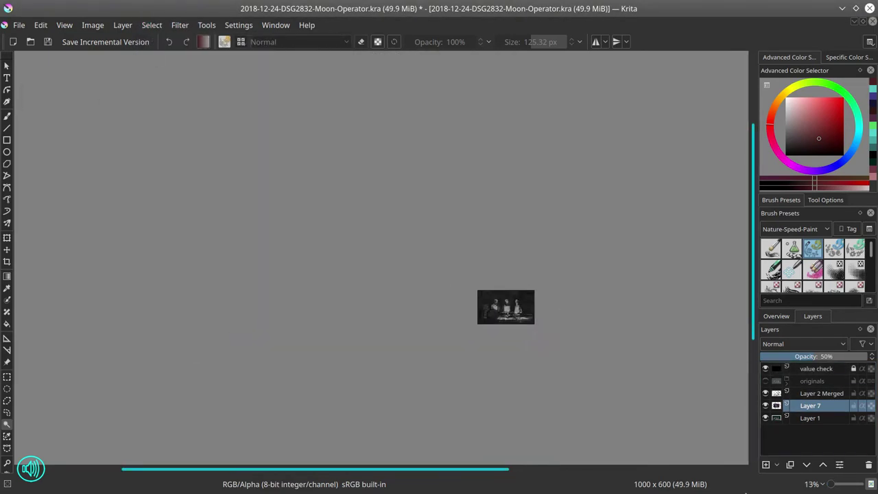
click(513, 306)
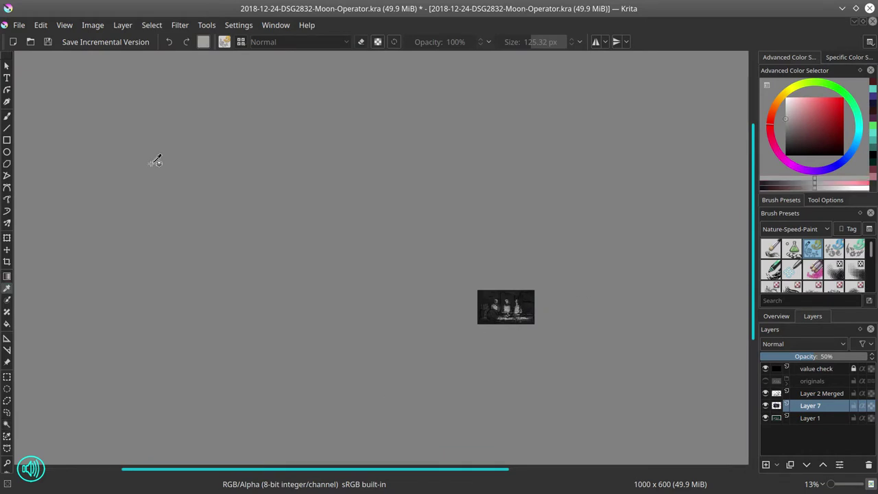
click(765, 368)
click(48, 42)
- Open the photo TexturesCom_LandscapeCity0001_S.jpg from the art reference pictures and textures folder
click(22, 28)
click(32, 55)
click(200, 158)
drag(530, 304, 607, 307)
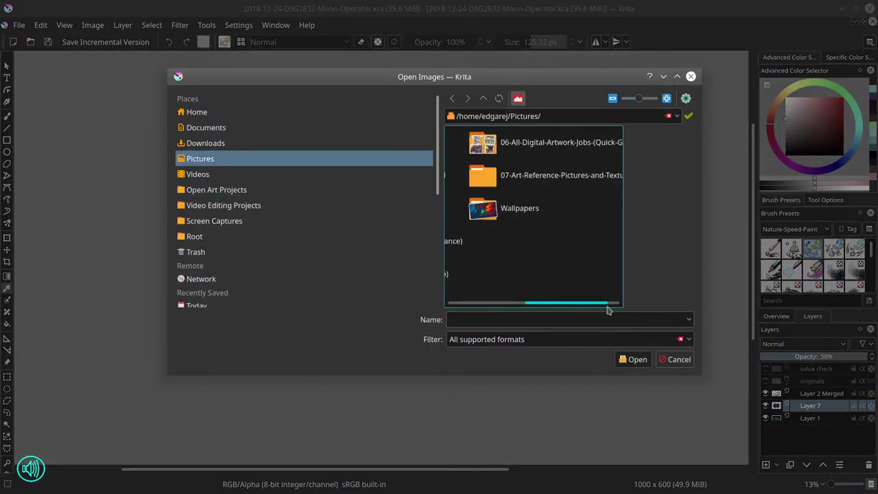
click(542, 175)
scroll(591, 309, down, 3)
click(549, 142)
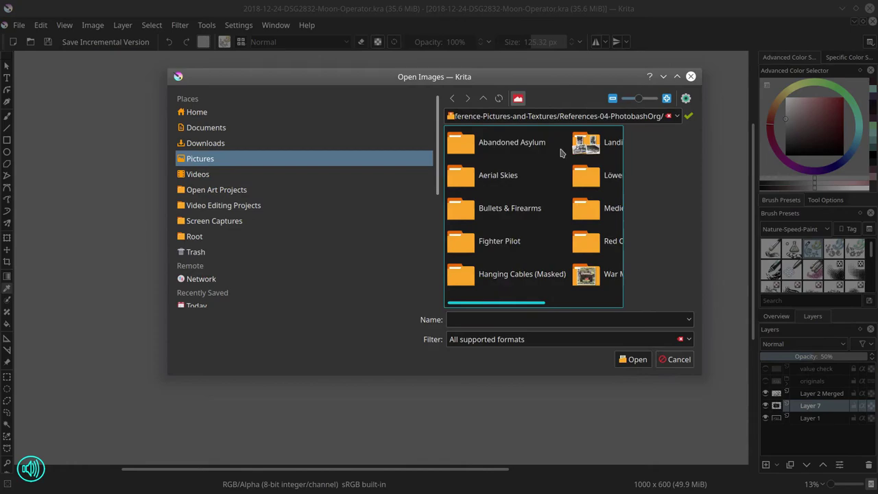
click(485, 101)
click(511, 274)
click(569, 272)
click(549, 274)
click(632, 359)
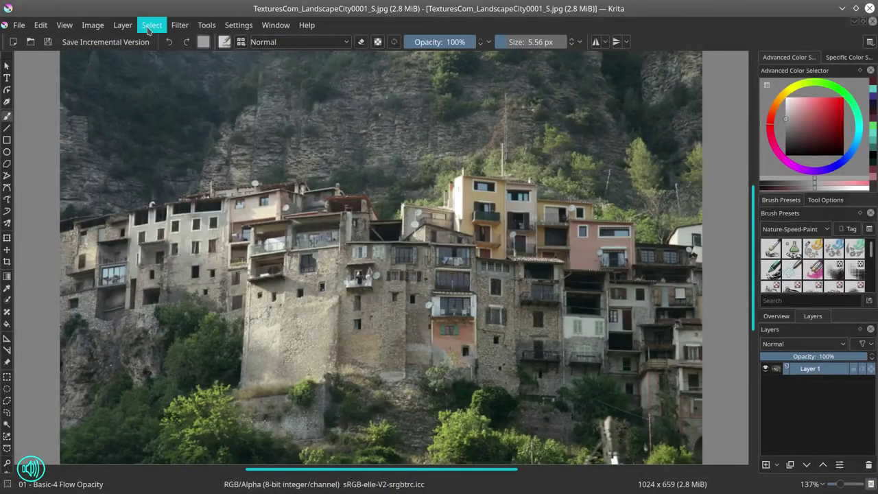
- Copy the entire cliffside town photo, close it, and paste it above Layer 7 in the Moon Operator painting
click(149, 30)
click(165, 39)
click(41, 26)
click(69, 124)
click(872, 22)
click(467, 273)
click(41, 26)
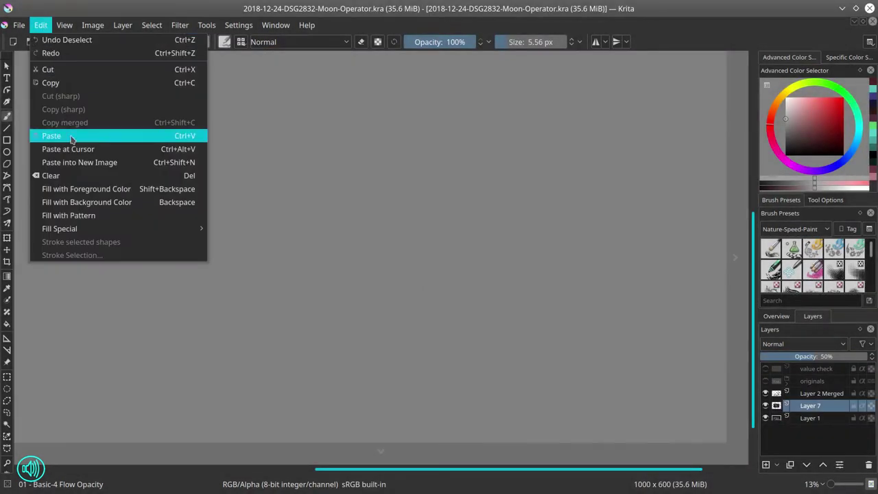
click(71, 136)
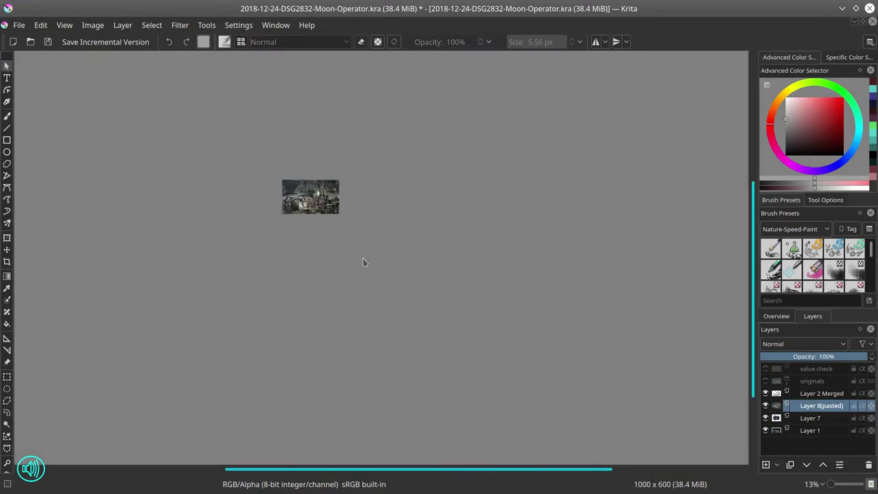
- Reselect the surroundings and darken them on the pasted photo with a curve point at input 161, output 96
key(2)
click(152, 25)
click(156, 66)
click(179, 26)
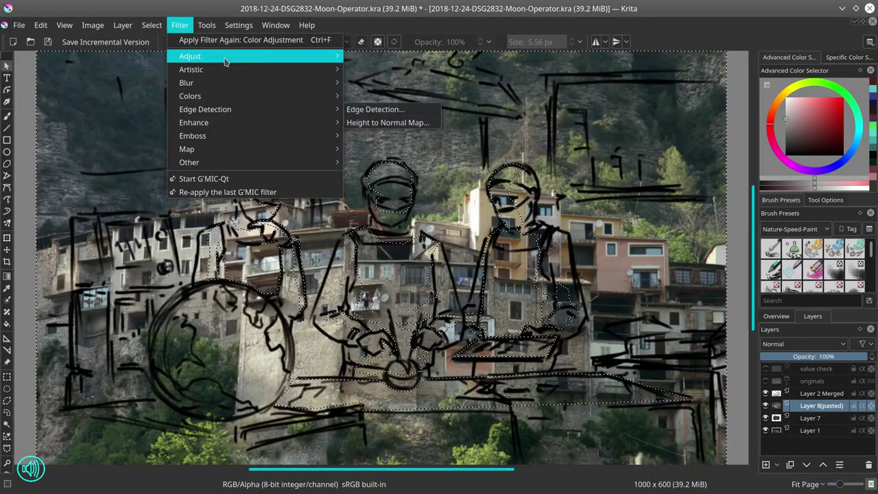
mouse_move(224, 60)
click(384, 190)
drag(181, 231, 164, 248)
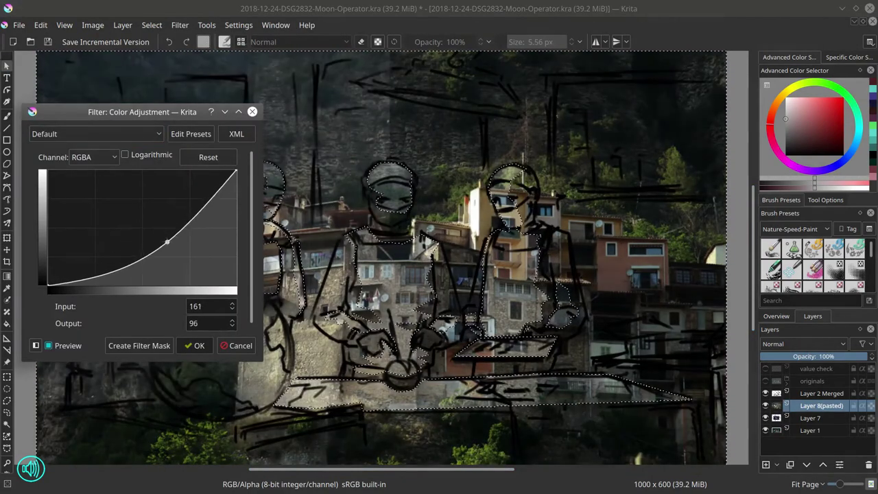
click(194, 345)
- Set the pasted photo layer's opacity to 62% and deselect
scroll(302, 301, down, 2)
drag(809, 356, 827, 357)
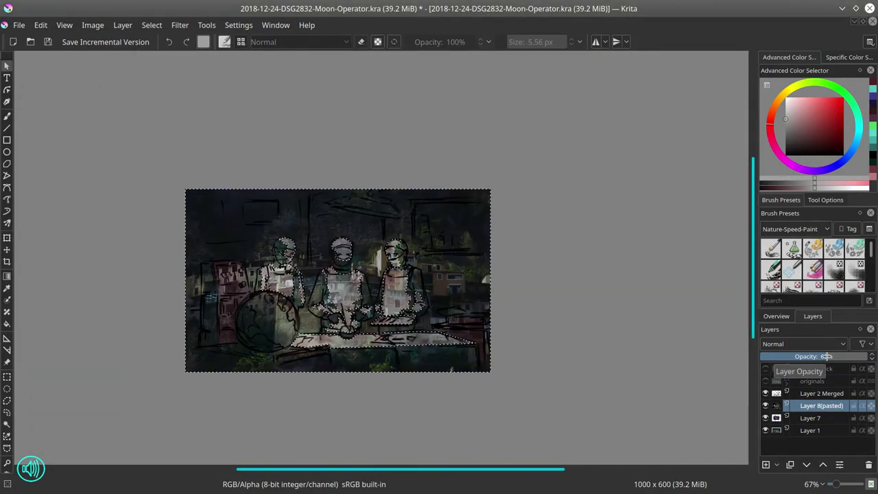
click(151, 25)
click(169, 54)
scroll(488, 265, down, 2)
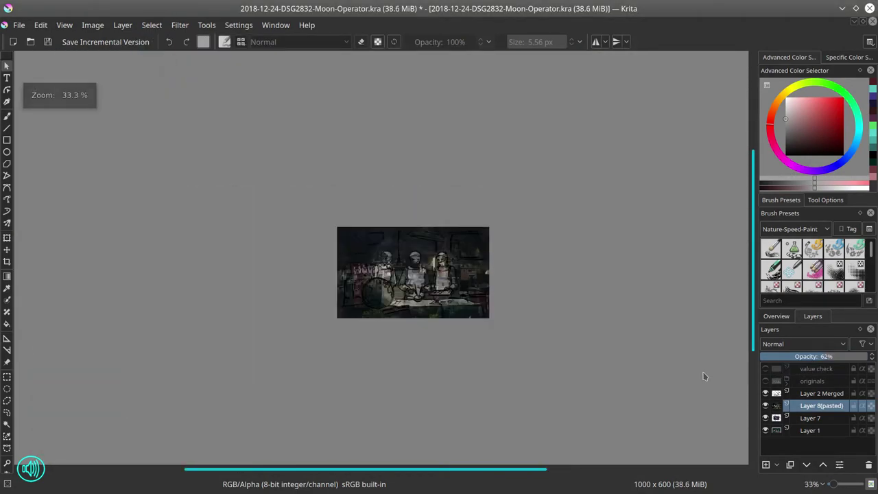
- Add a layer above the pasted photo in Color Dodge mode and pick a muted orange-brown painting colour
click(765, 465)
key(b)
click(803, 345)
click(792, 129)
click(803, 122)
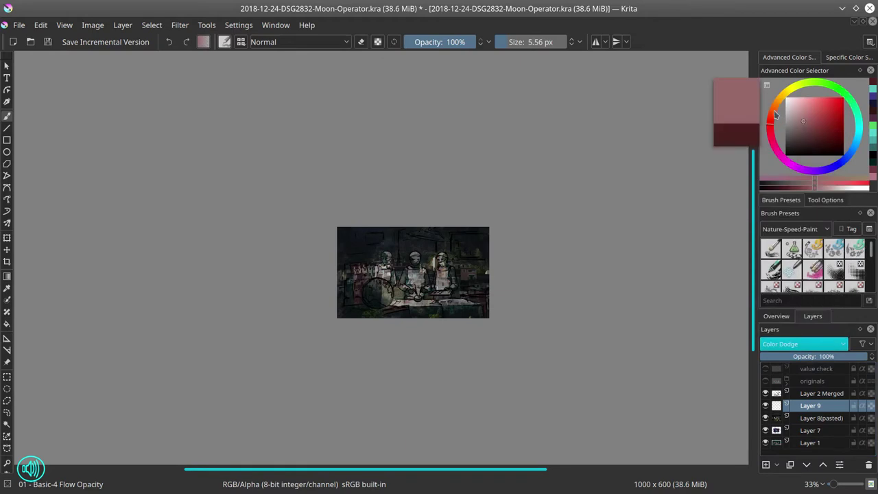
click(772, 110)
- Paint warm highlights over the three surgeons and the tabletop with the Chalk Details brush from the Ej-Faves presets
click(816, 229)
click(795, 275)
click(792, 249)
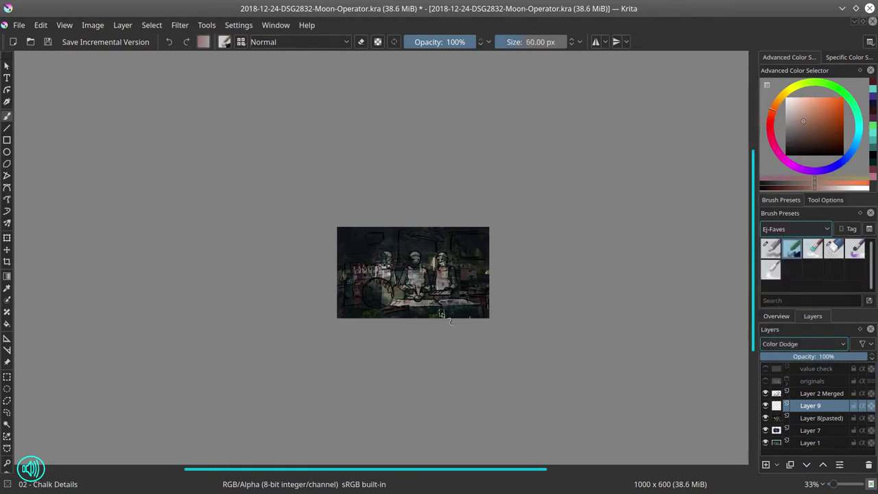
click(7, 288)
click(6, 116)
click(792, 249)
mouse_move(411, 255)
mouse_down()
mouse_move(449, 253)
mouse_move(410, 245)
mouse_move(391, 275)
mouse_up()
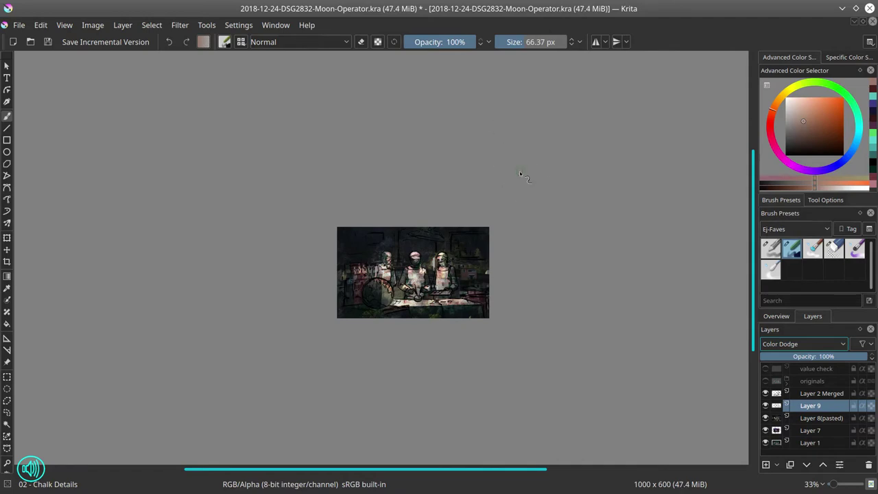
- Check the painting's values with the value check layer and mirror the whole image horizontally
click(765, 368)
scroll(582, 323, up, 1)
scroll(582, 323, down, 2)
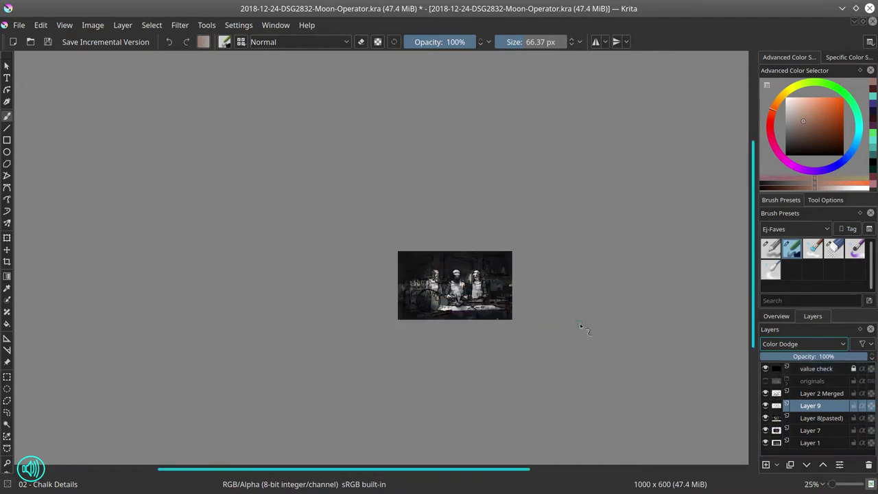
click(765, 369)
click(89, 27)
click(137, 165)
click(765, 369)
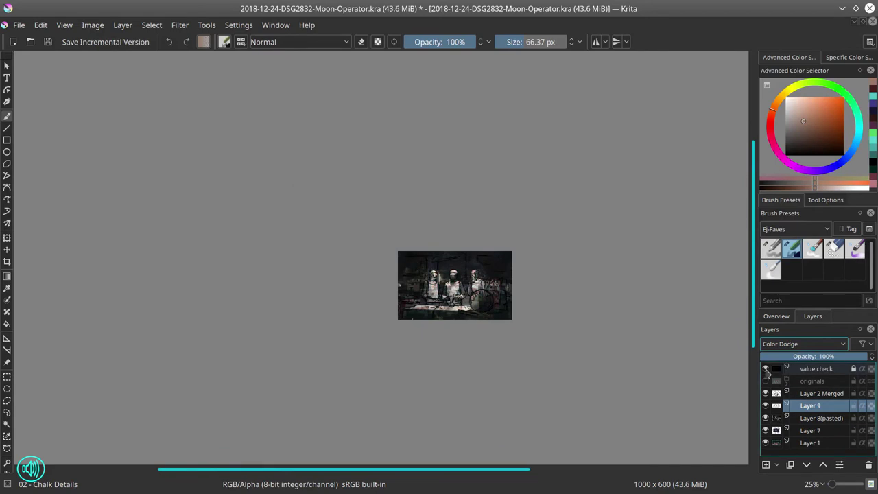
click(766, 369)
- Save the painting and merge all layers from Layer 2 Merged down to Layer 1 into one layer
click(48, 44)
click(840, 394)
shift+click(826, 443)
right_click(826, 443)
click(789, 374)
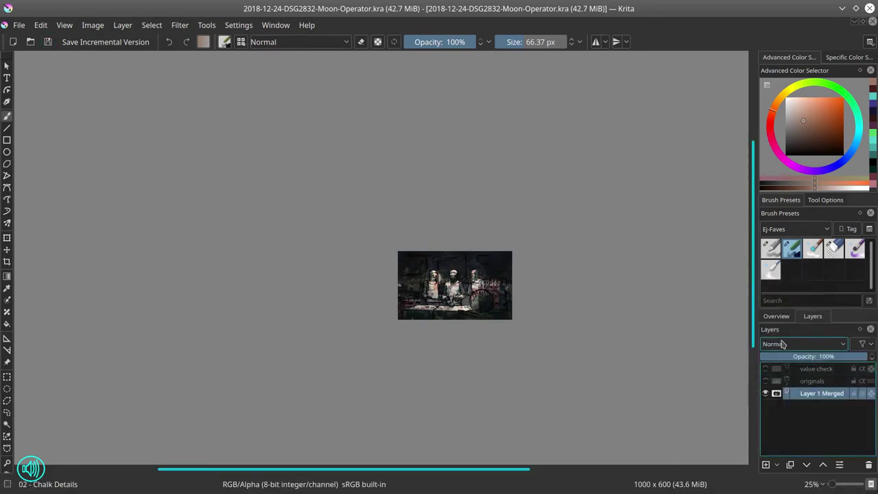
- Save the merged painting and blend the background between the left and middle surgeons with the Blender Textured Soft brush
click(782, 320)
click(812, 248)
click(47, 42)
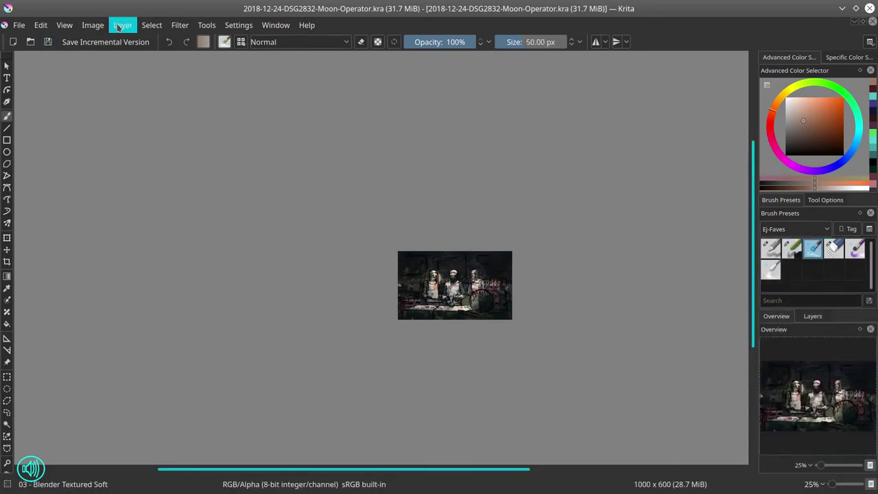
key(2)
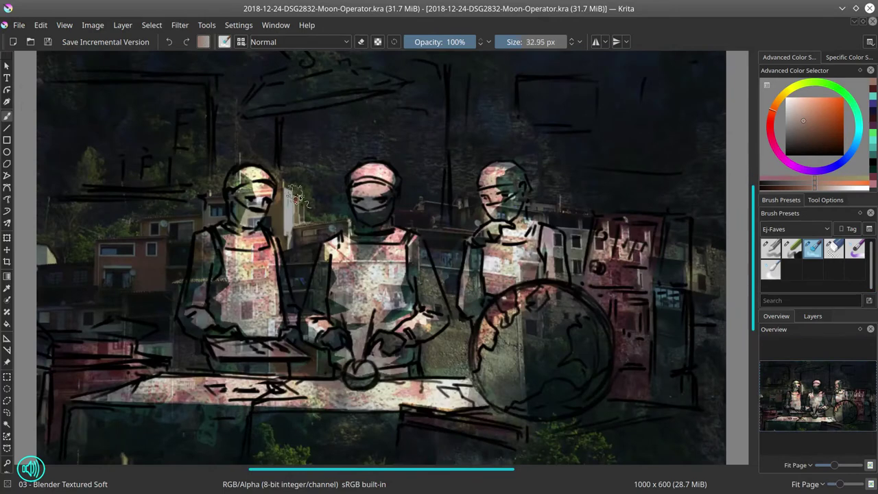
mouse_move(288, 225)
mouse_down()
mouse_move(302, 255)
mouse_move(295, 259)
mouse_move(337, 224)
mouse_move(285, 118)
mouse_move(293, 134)
mouse_move(287, 203)
mouse_move(281, 137)
mouse_move(271, 168)
mouse_move(286, 192)
mouse_move(276, 128)
mouse_move(310, 127)
mouse_up()
mouse_move(322, 171)
mouse_down()
mouse_move(330, 197)
mouse_move(337, 193)
mouse_move(304, 151)
mouse_up()
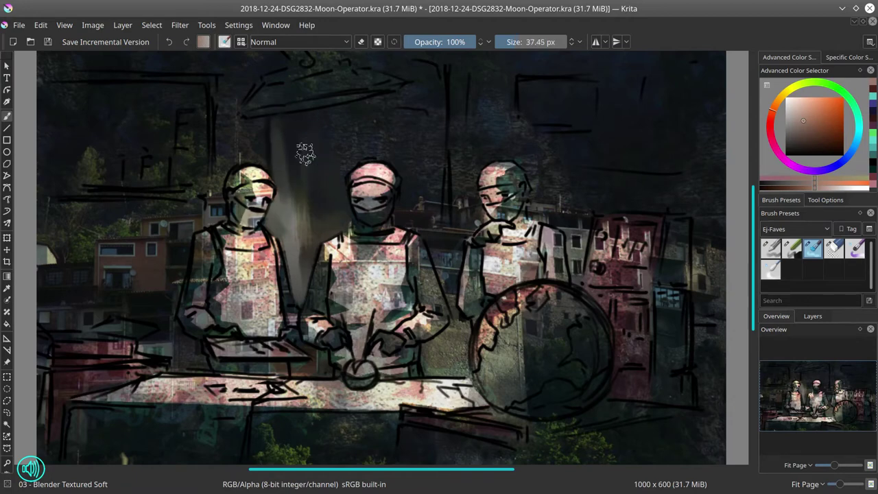
- Smudge the linework of the overhead lamp into the dark background above the surgeons
drag(284, 93, 273, 93)
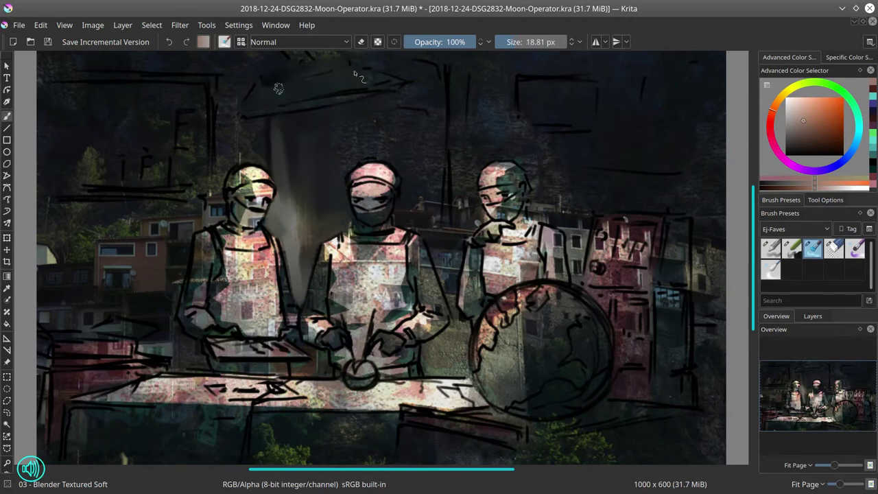
scroll(319, 83, down, 1)
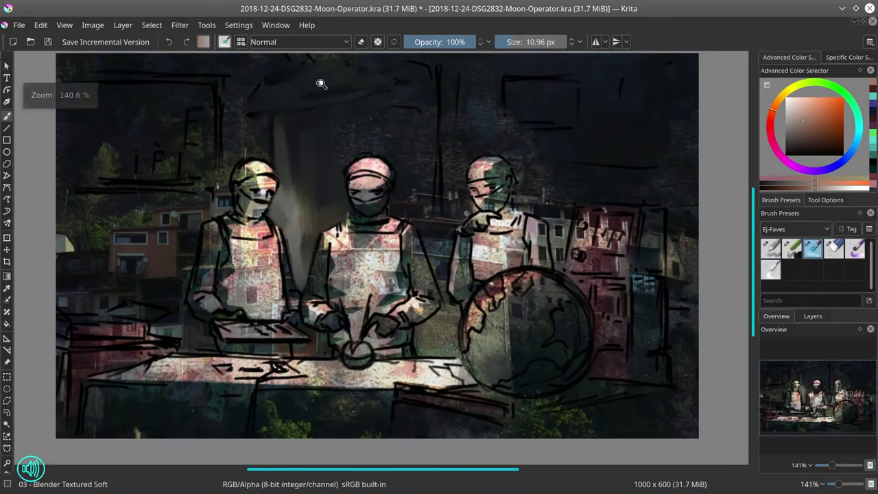
drag(320, 83, 321, 92)
drag(287, 67, 293, 68)
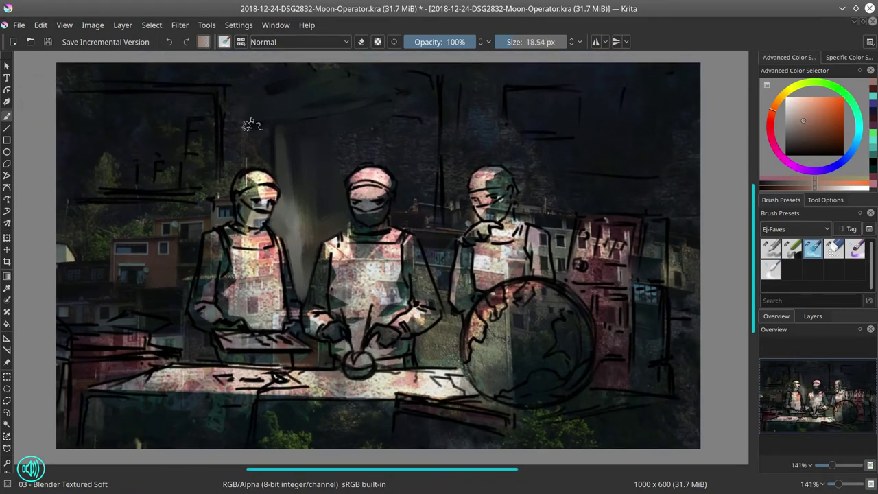
- Blend away the frame lines, lettering marks and photo foliage on the background wall above and beside the left surgeon
drag(233, 112, 241, 112)
drag(226, 105, 228, 167)
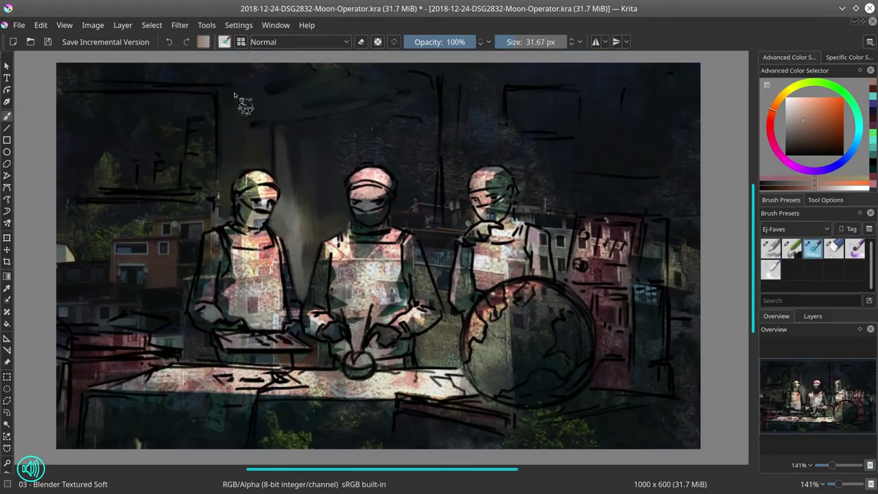
drag(76, 74, 77, 75)
mouse_move(124, 76)
mouse_down()
mouse_move(78, 78)
mouse_move(103, 75)
mouse_up()
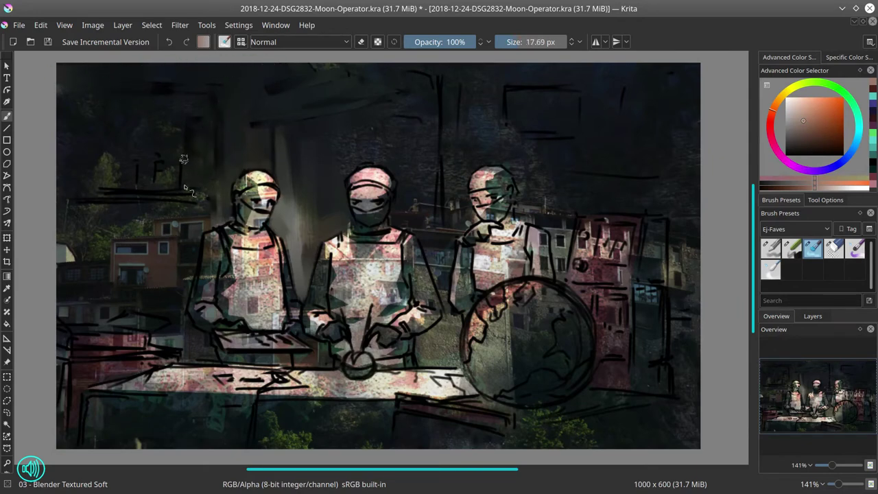
drag(123, 194, 104, 192)
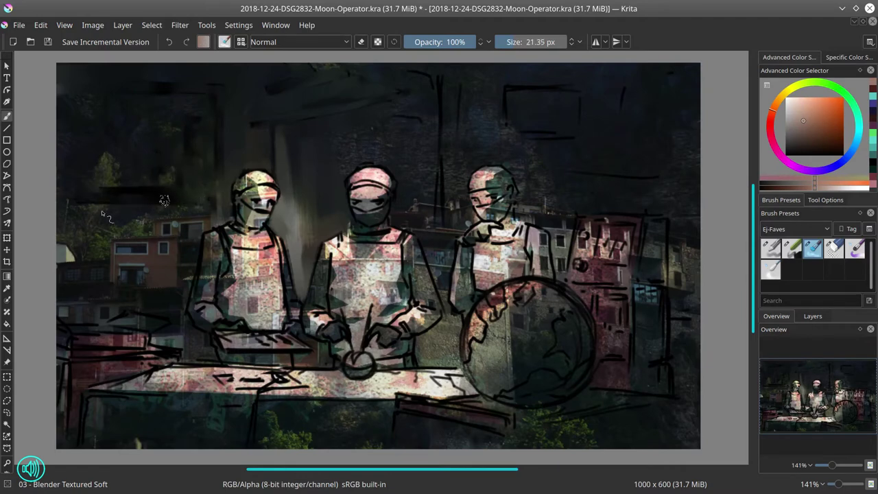
mouse_move(95, 140)
mouse_down()
mouse_move(68, 106)
mouse_move(57, 132)
mouse_move(80, 172)
mouse_move(126, 172)
mouse_move(163, 120)
mouse_up()
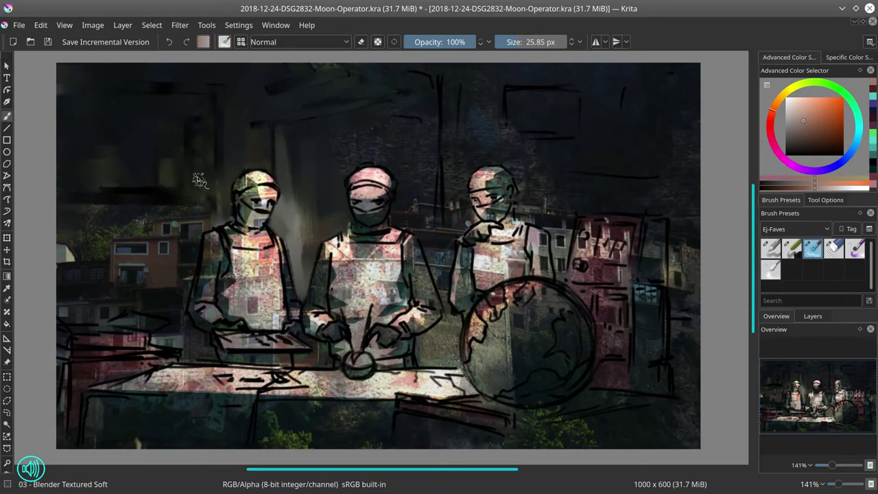
- Blend the photo houses beside the left surgeon into soft dark shapes down to the stacked books
mouse_move(175, 210)
mouse_down()
mouse_move(180, 258)
mouse_move(206, 218)
mouse_up()
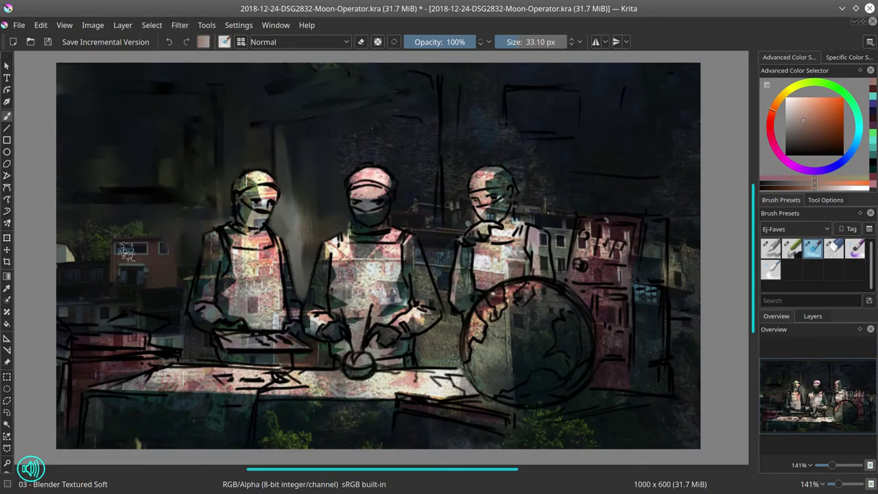
mouse_move(126, 251)
mouse_down()
mouse_move(168, 284)
mouse_move(166, 217)
mouse_move(91, 243)
mouse_move(106, 242)
mouse_up()
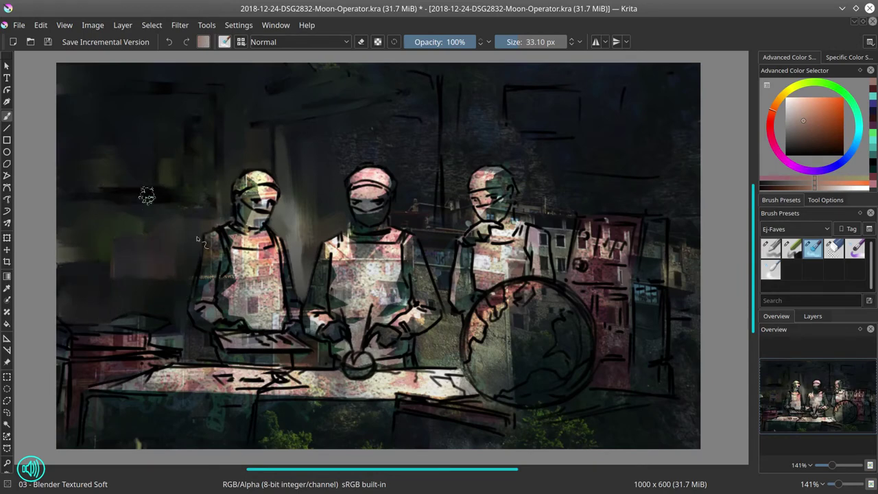
drag(182, 326, 181, 328)
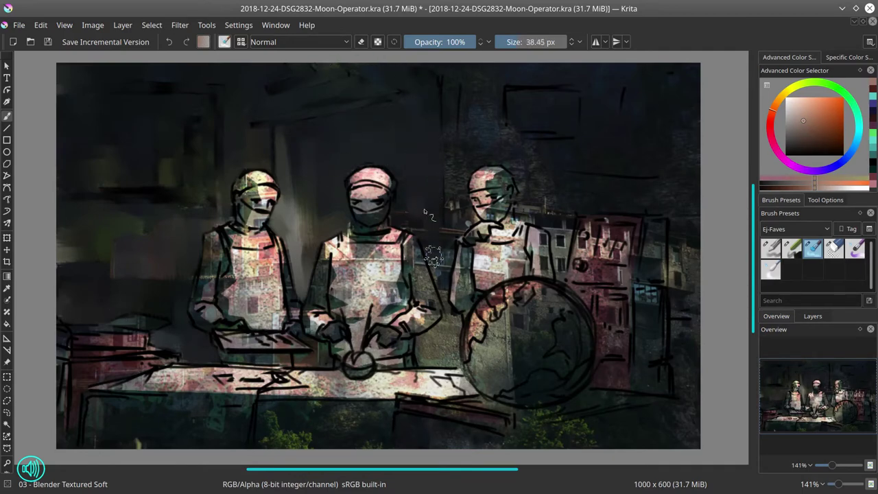
- Blend the photo houses in the gap between the middle and right surgeons, and save the painting
key(bracketleft)
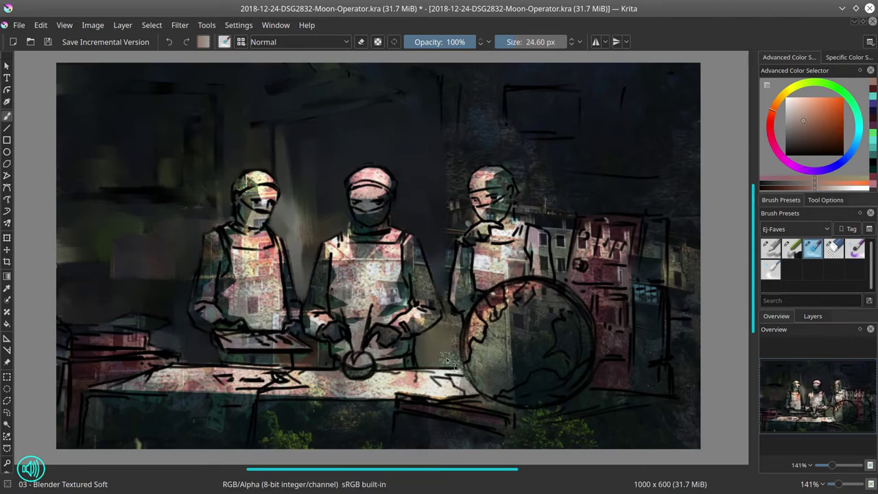
key(bracketright)
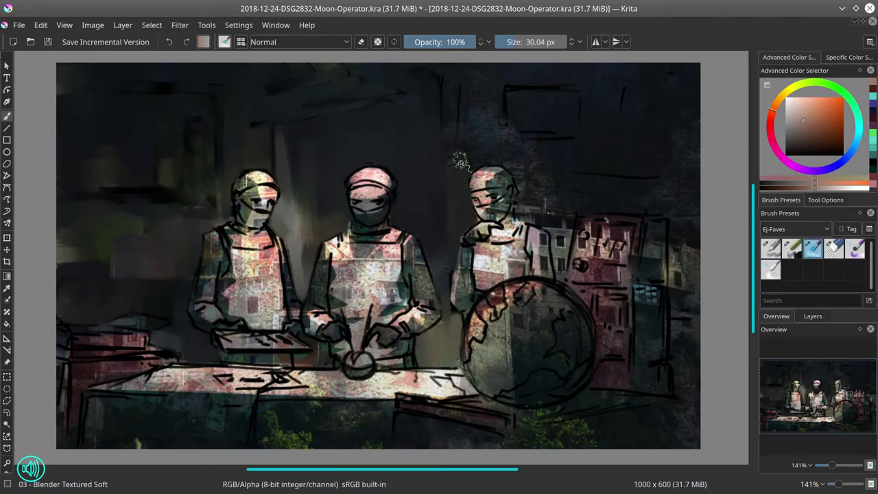
click(48, 42)
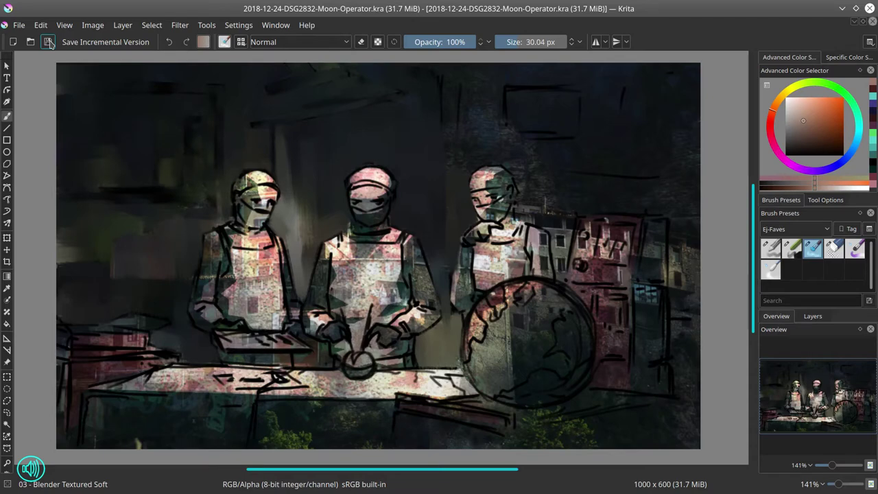
- Blend the background wall around the right surgeon and along the painting's right edge with a brush up to about 38 px
mouse_move(448, 111)
mouse_down()
mouse_move(452, 69)
mouse_move(480, 123)
mouse_move(469, 90)
mouse_move(580, 115)
mouse_move(569, 114)
mouse_move(584, 73)
mouse_move(657, 116)
mouse_move(681, 97)
mouse_move(526, 168)
mouse_move(552, 181)
mouse_move(532, 153)
mouse_up()
mouse_move(560, 208)
mouse_down()
mouse_move(523, 216)
mouse_move(558, 252)
mouse_move(579, 207)
mouse_move(574, 181)
mouse_move(700, 159)
mouse_move(588, 197)
mouse_move(624, 204)
mouse_up()
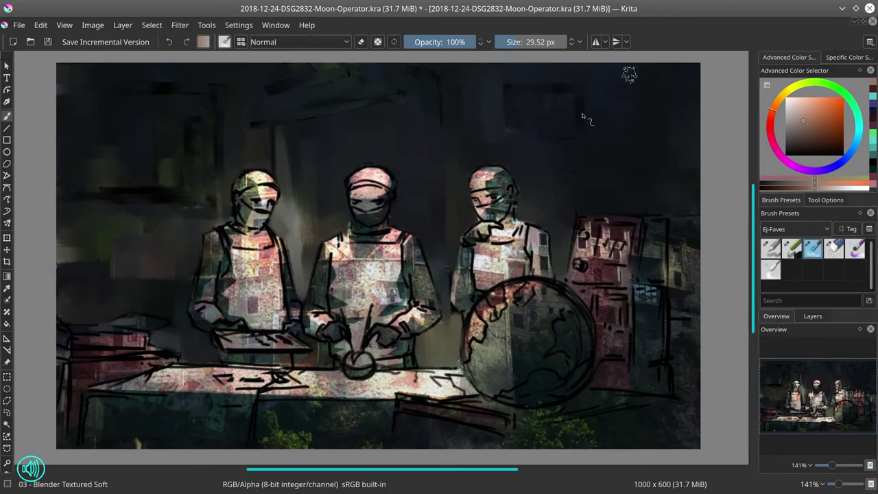
key(bracketright)
key(bracketright)
mouse_move(684, 244)
mouse_down()
mouse_move(693, 294)
mouse_move(694, 406)
mouse_up()
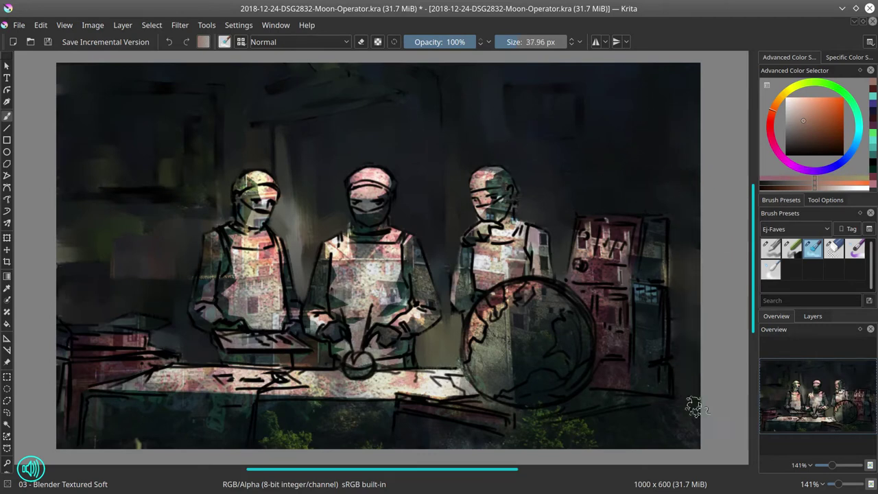
- Blend the foliage on the floor and the front of the table with a brush of about 43 px
key(bracketright)
mouse_move(692, 441)
mouse_down()
mouse_move(631, 426)
mouse_move(662, 413)
mouse_move(682, 453)
mouse_move(529, 437)
mouse_up()
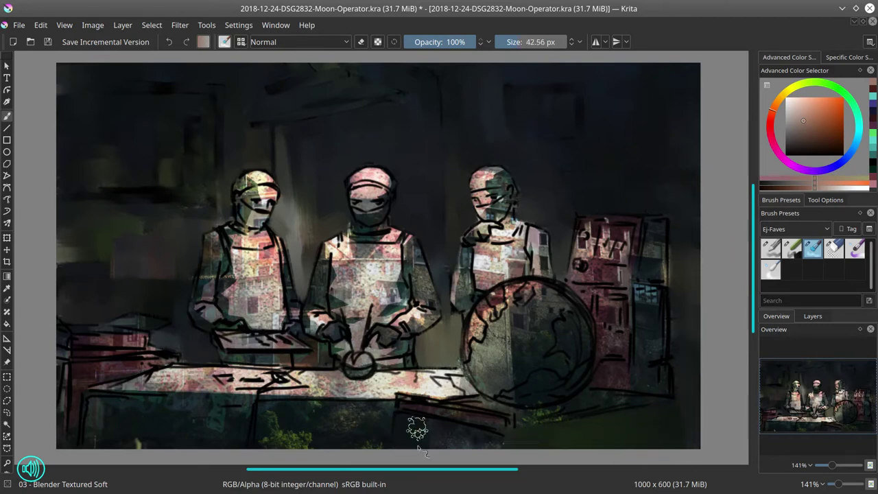
mouse_move(263, 419)
mouse_down()
mouse_move(275, 412)
mouse_move(360, 438)
mouse_up()
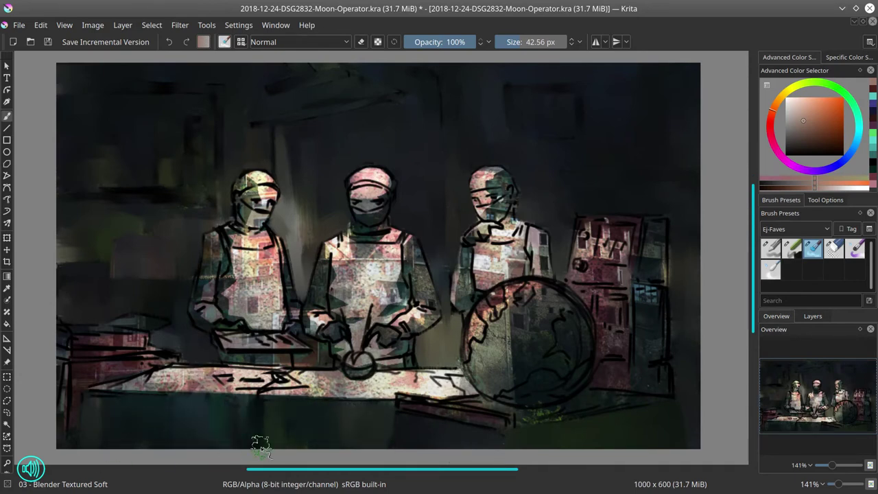
- Smooth the outline, upper knobs and side panel of the red cabinet behind the globe
drag(579, 217, 557, 217)
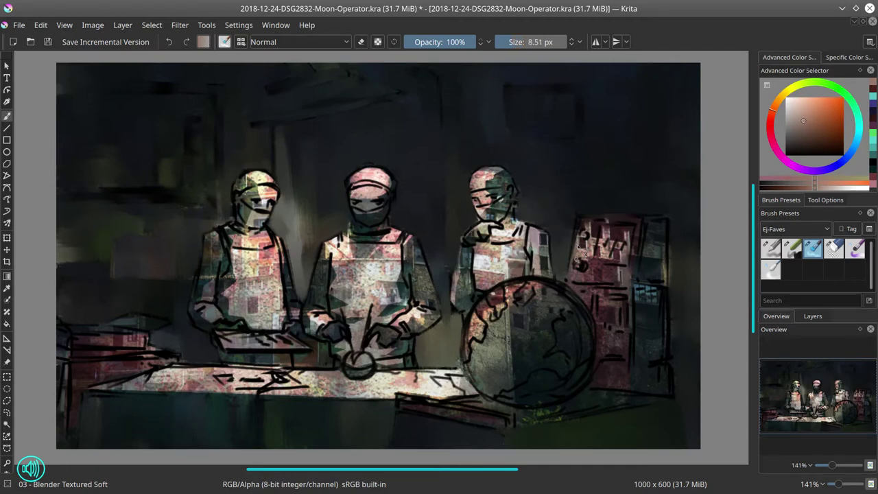
mouse_move(579, 247)
shift+mouse_down()
mouse_move(585, 232)
mouse_move(645, 221)
mouse_move(662, 238)
shift+mouse_up()
mouse_move(640, 294)
mouse_down()
mouse_move(640, 341)
mouse_move(659, 358)
mouse_up()
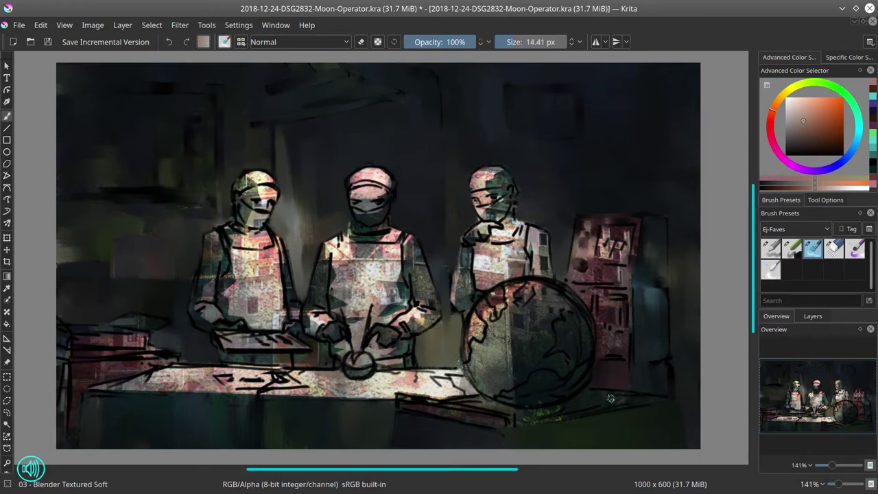
- Blend the floor lines beneath the globe and the dark box under the table's right end, and save the painting
key(bracketleft)
drag(541, 413, 647, 401)
drag(559, 409, 537, 412)
drag(401, 396, 509, 413)
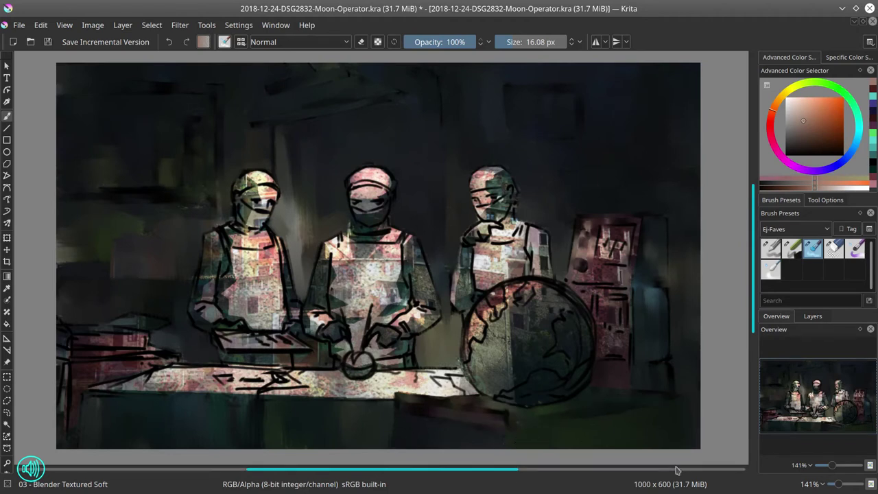
click(48, 42)
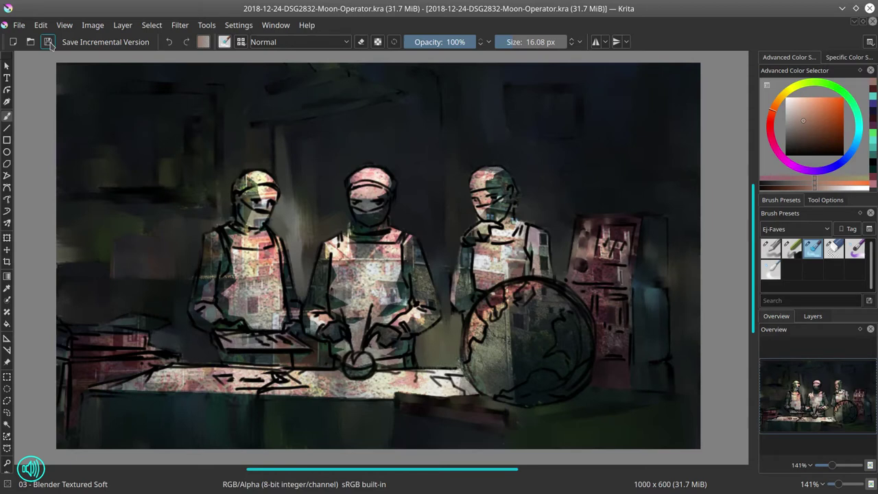
- Blend the red cabinet's front details and the globe's outlines and photo texture into soft shapes, and save the painting
mouse_move(619, 245)
mouse_down()
mouse_move(603, 232)
mouse_move(616, 234)
mouse_move(624, 256)
mouse_move(605, 230)
mouse_move(639, 229)
mouse_move(603, 232)
mouse_move(583, 284)
mouse_move(619, 288)
mouse_move(606, 317)
mouse_move(583, 293)
mouse_move(601, 294)
mouse_move(622, 337)
mouse_move(607, 358)
mouse_up()
drag(629, 309, 632, 365)
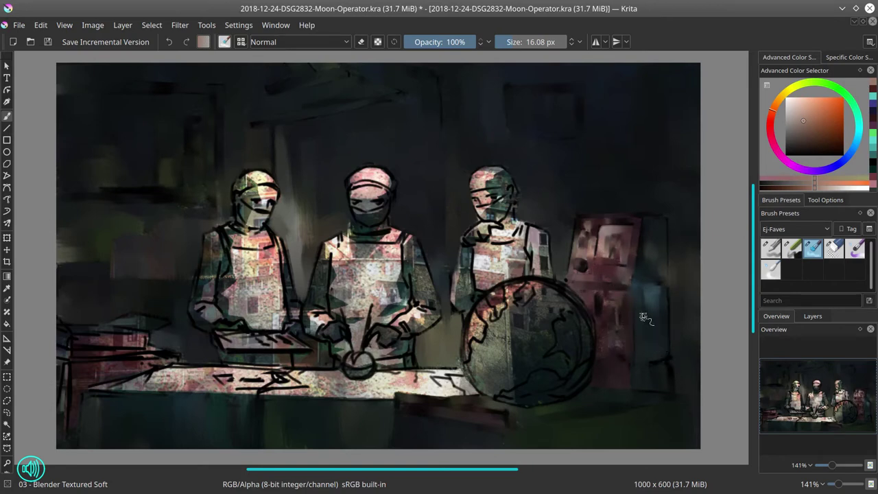
mouse_move(477, 331)
mouse_down()
mouse_move(467, 357)
mouse_move(506, 282)
mouse_move(489, 297)
mouse_move(493, 316)
mouse_move(477, 306)
mouse_move(493, 331)
mouse_up()
drag(501, 292, 511, 303)
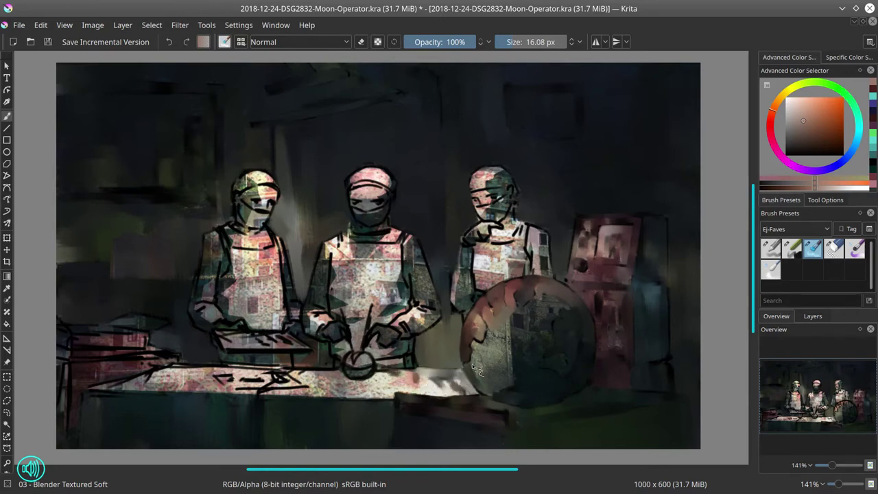
mouse_move(488, 350)
mouse_down()
mouse_move(493, 385)
mouse_move(512, 374)
mouse_move(500, 343)
mouse_move(512, 342)
mouse_move(536, 305)
mouse_move(553, 317)
mouse_move(520, 354)
mouse_move(569, 368)
mouse_up()
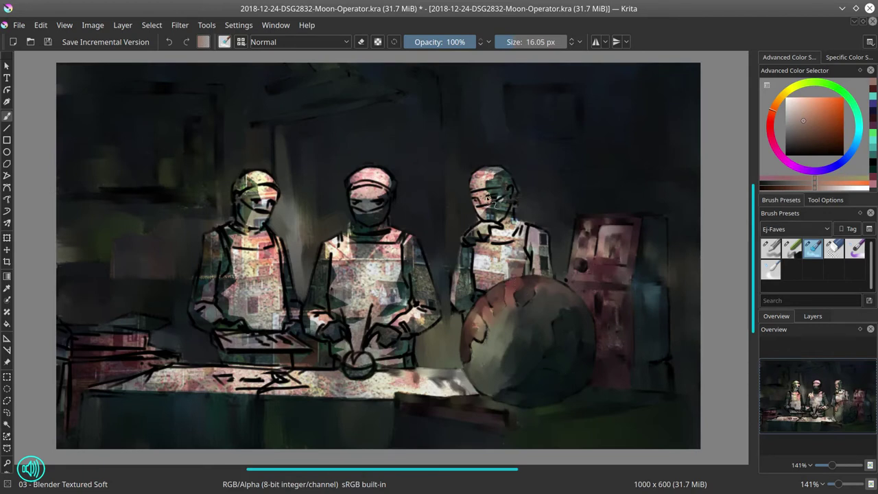
click(48, 42)
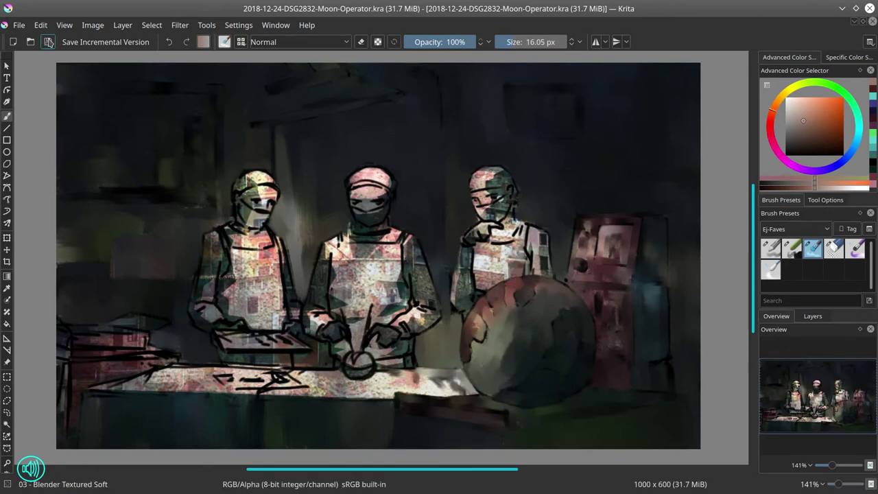
- Blend the linework and texture of the right surgeon's cap, face and mask with a smaller brush
key(bracketleft)
mouse_move(486, 171)
mouse_down()
mouse_move(472, 189)
mouse_move(492, 170)
mouse_move(496, 198)
mouse_move(476, 202)
mouse_move(493, 203)
mouse_move(505, 185)
mouse_move(515, 191)
mouse_move(495, 170)
mouse_move(500, 211)
mouse_move(490, 214)
mouse_move(507, 199)
mouse_move(518, 229)
mouse_up()
key(bracketleft)
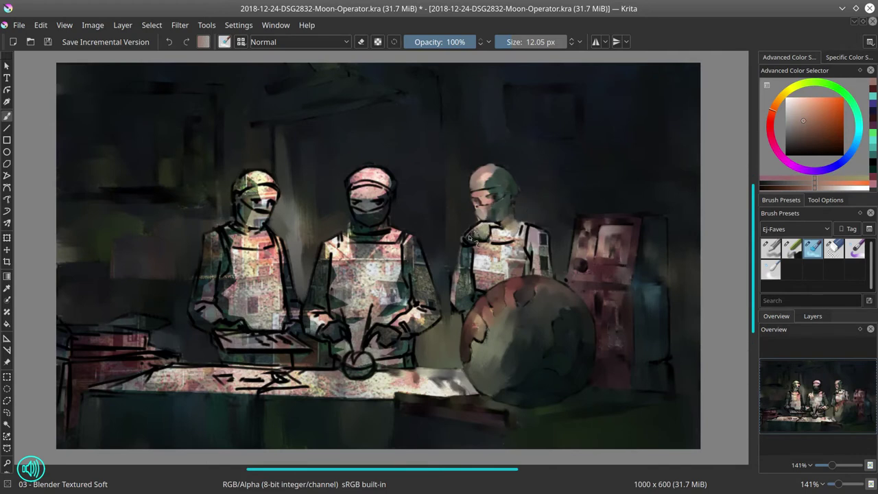
- Blend the linework and texture of the right surgeon's hand, sleeves, shoulder and apron into soft painted shapes
key(bracketleft)
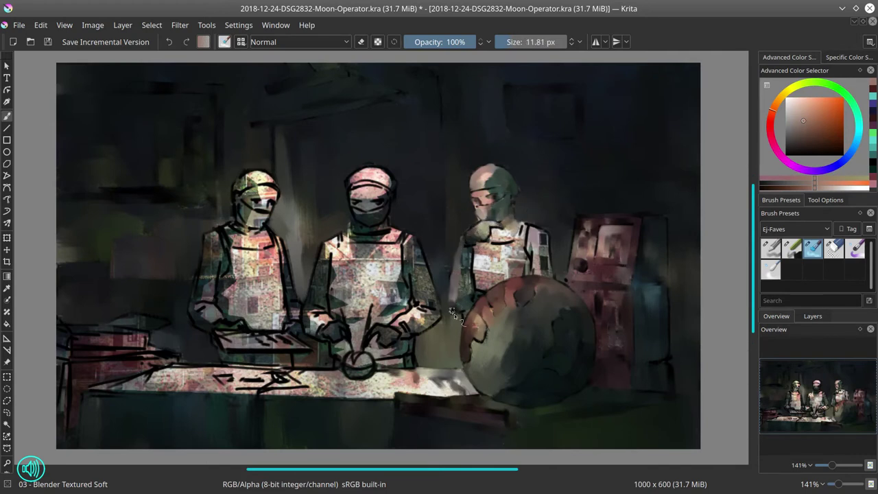
mouse_move(454, 314)
mouse_down()
mouse_move(466, 290)
mouse_move(464, 247)
mouse_move(468, 309)
mouse_up()
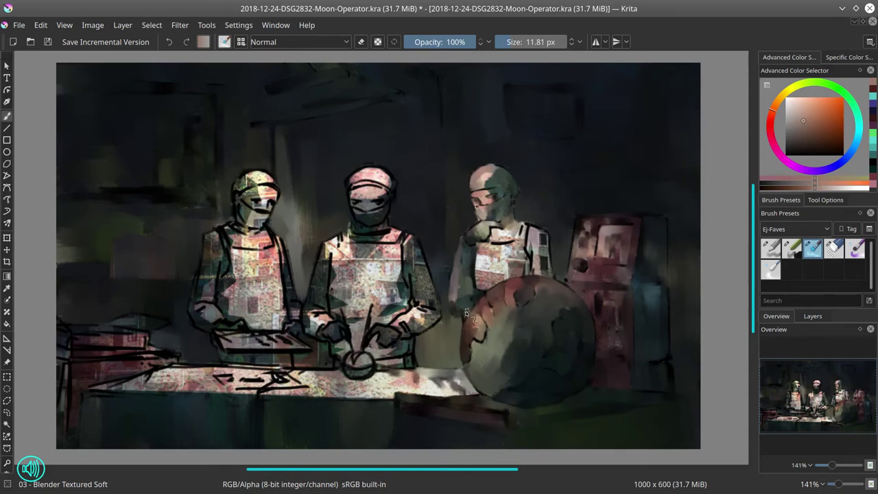
key(bracketright)
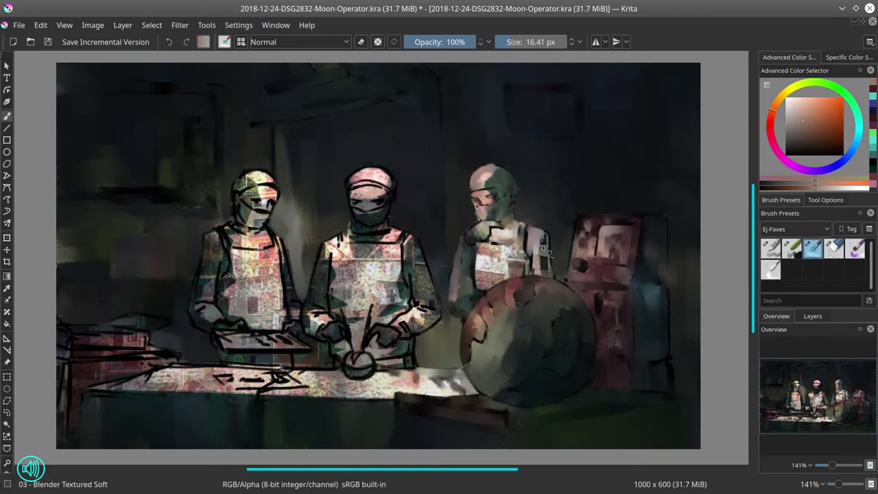
key(bracketright)
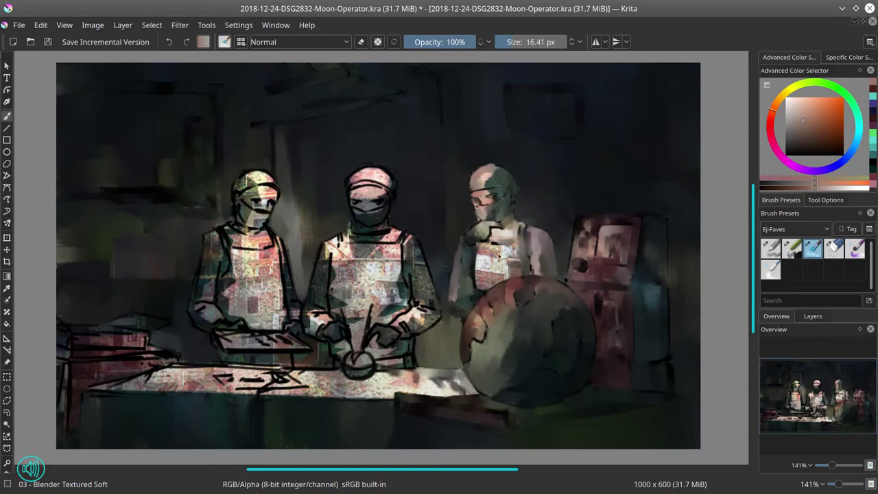
mouse_move(484, 263)
mouse_down()
mouse_move(502, 277)
mouse_move(520, 248)
mouse_up()
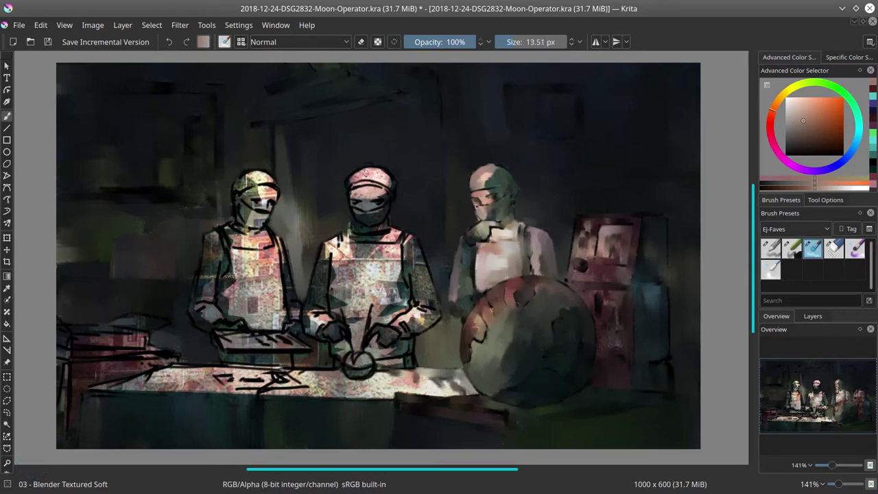
- Smooth the central surgeon's cap, brow and mask outlines with a progressively smaller blending brush
mouse_move(365, 173)
mouse_down()
mouse_move(354, 181)
mouse_move(391, 180)
mouse_move(390, 189)
mouse_up()
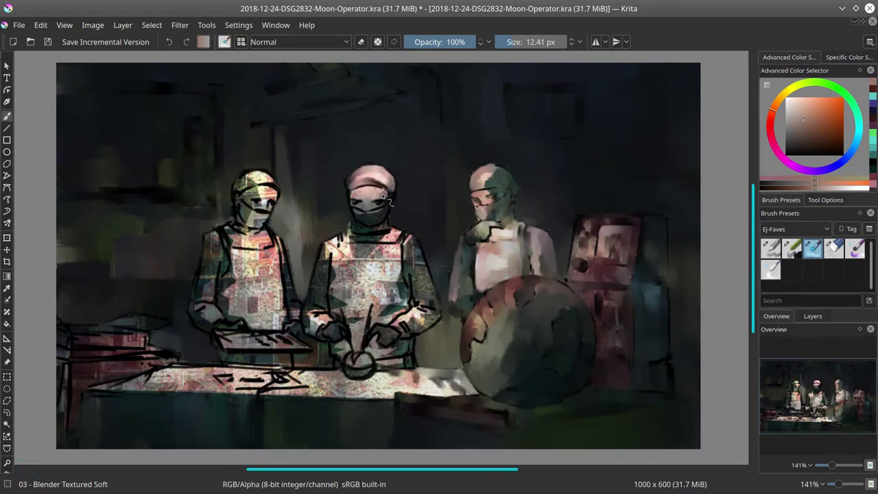
key(bracketleft)
key(bracketleft)
key(bracketleft)
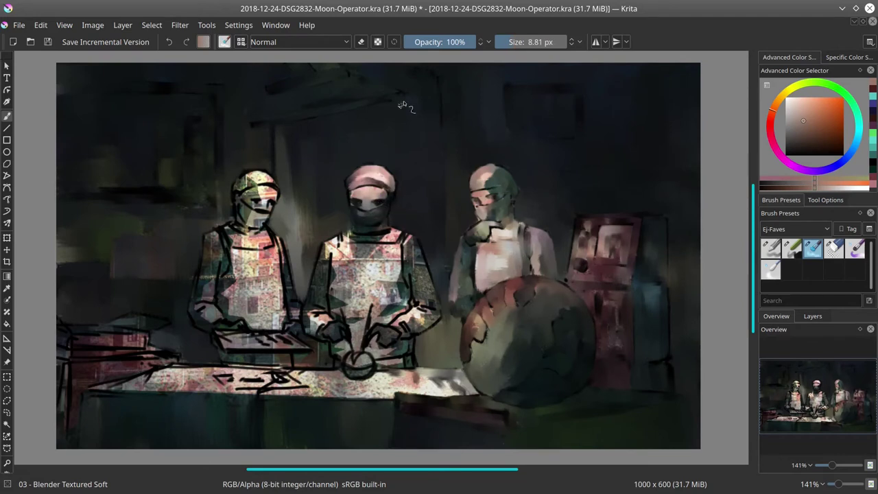
- Enlarge the blending brush and smooth the central surgeon's collar, left shoulder and upper left sleeve
key(bracketright)
key(bracketright)
key(bracketright)
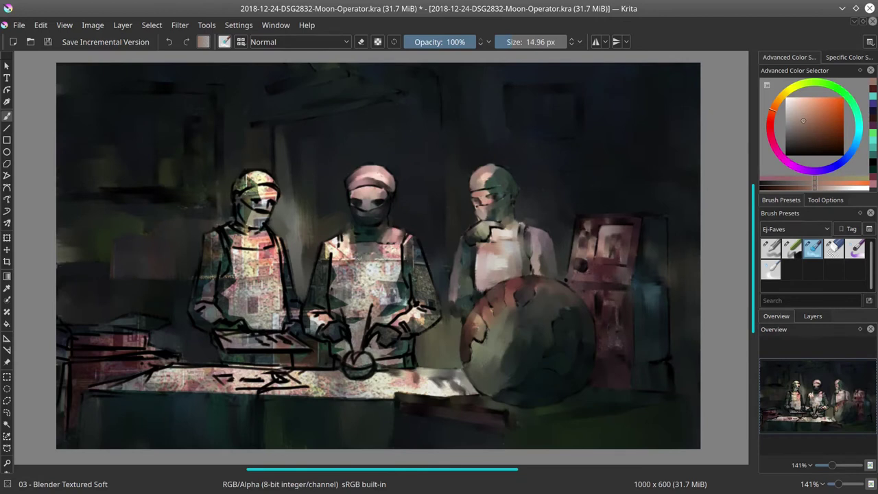
key(bracketright)
key(bracketright)
key(bracketright)
key(bracketright)
key(bracketright)
drag(331, 252, 327, 298)
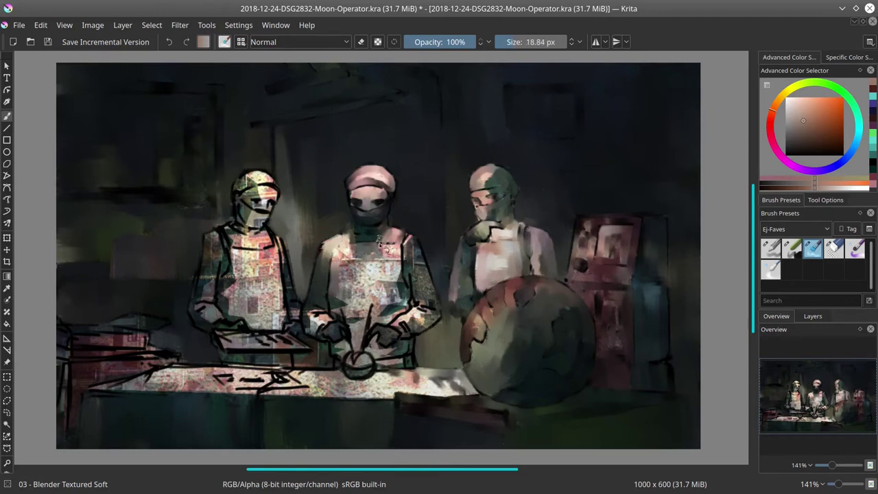
- Touch up the central surgeon's collar with a sampled dark teal, and blend the texture of the right shoulder and sleeve
click(791, 249)
shift+drag(397, 258, 387, 257)
ctrl+click(506, 236)
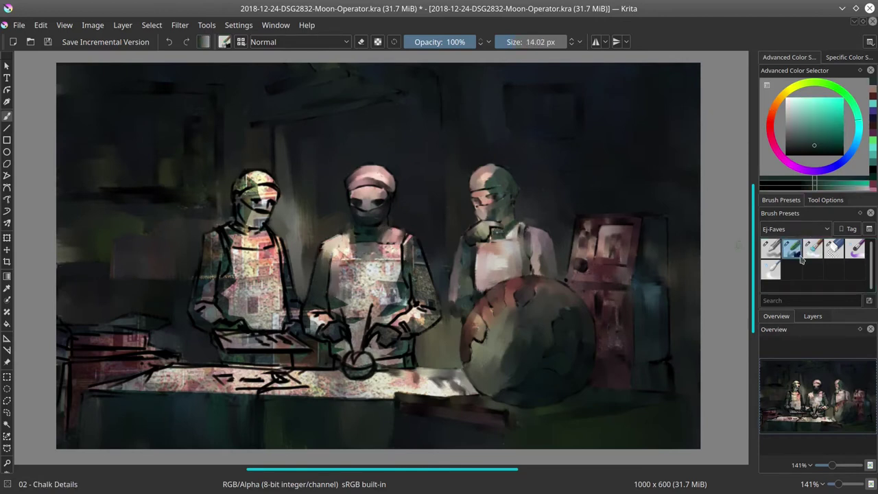
key(slash)
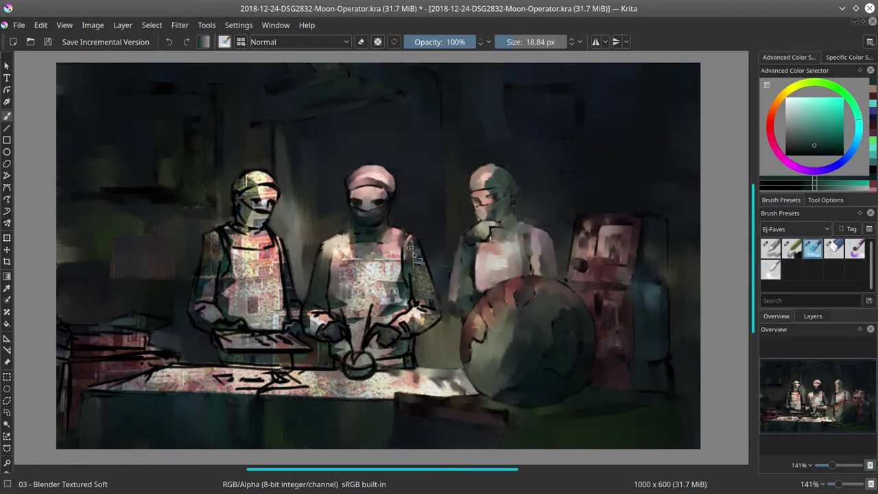
key(bracketleft)
key(bracketleft)
key(bracketleft)
drag(415, 308, 411, 280)
mouse_move(406, 258)
mouse_down()
mouse_move(406, 287)
mouse_move(390, 313)
mouse_move(401, 265)
mouse_up()
- Blend the photo texture on the central surgeon's apron, and the left forearm, cuff and glove
mouse_move(346, 258)
mouse_down()
mouse_move(384, 274)
mouse_move(362, 283)
mouse_up()
mouse_move(392, 283)
mouse_down()
mouse_move(339, 299)
mouse_move(329, 325)
mouse_up()
drag(318, 326, 344, 343)
drag(339, 340, 315, 335)
- Soften the central surgeon's shoulder outline with a finer brush, and blend the right forearm and cuff with a larger one
key(bracketleft)
key(bracketleft)
key(bracketleft)
key(bracketleft)
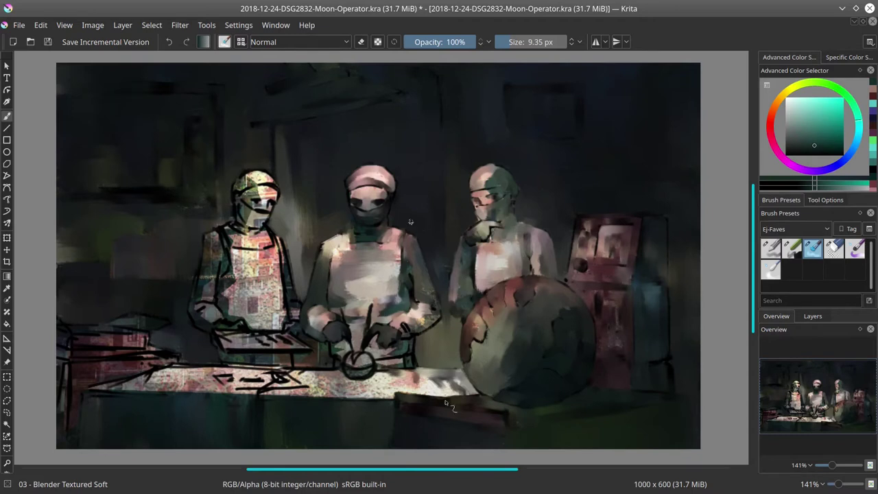
drag(351, 230, 336, 237)
key(bracketright)
key(bracketright)
key(bracketright)
key(bracketright)
mouse_move(427, 324)
mouse_down()
mouse_move(410, 330)
mouse_move(437, 313)
mouse_up()
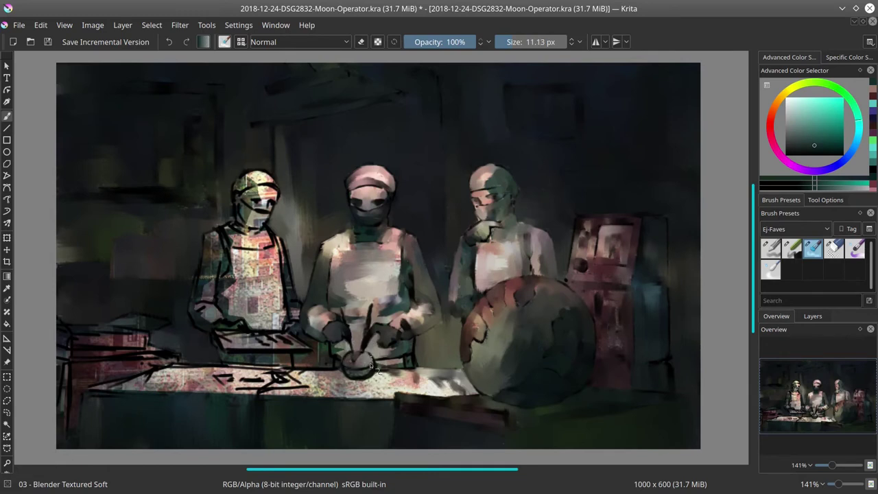
- Blend the outlines of the small ball in the central surgeon's hands and the lower apron around it
drag(371, 366, 373, 361)
key(bracketright)
key(bracketright)
key(bracketright)
key(bracketright)
key(bracketright)
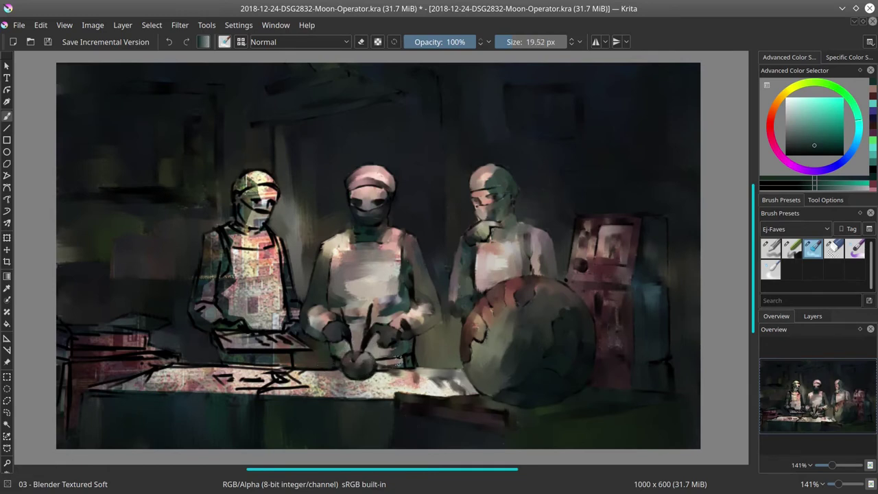
- Paint the shadow under the small ball and the shapes around it with the Chalk Details brush, using sampled colors
click(792, 249)
ctrl+click(394, 374)
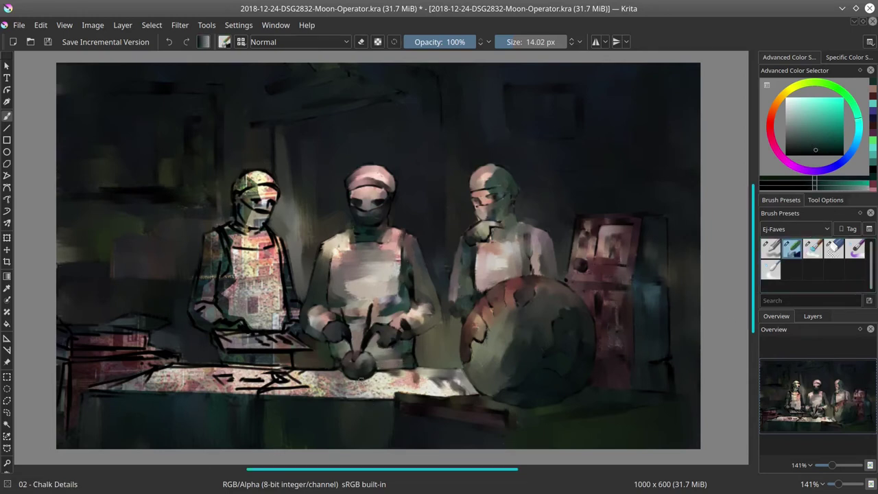
mouse_move(338, 380)
mouse_down()
mouse_move(382, 382)
mouse_move(392, 353)
mouse_move(349, 354)
mouse_move(340, 362)
mouse_move(373, 359)
mouse_move(338, 352)
mouse_move(397, 348)
mouse_move(340, 366)
mouse_up()
ctrl+click(392, 237)
ctrl+click(338, 354)
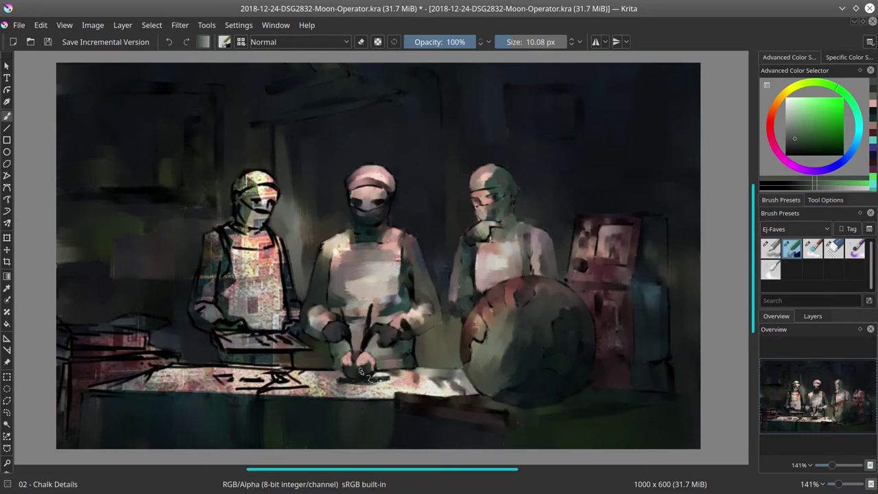
key(slash)
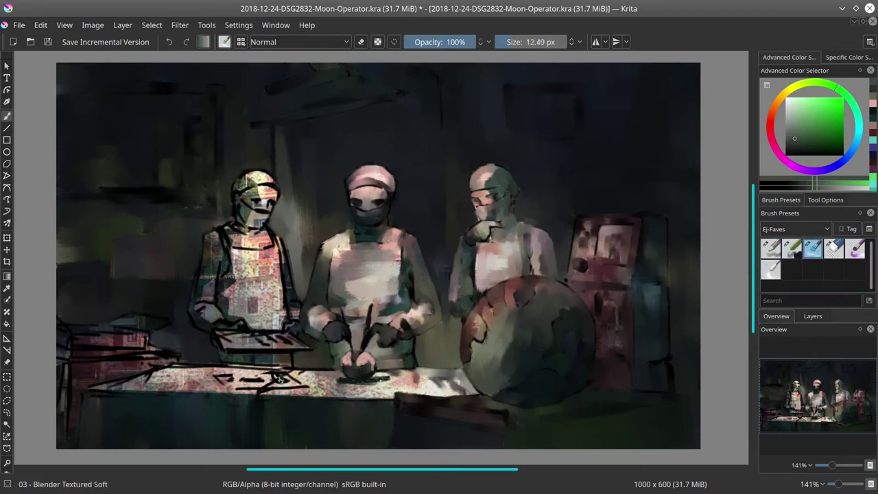
- Blend the photo texture on the middle and right of the tabletop around the small ball
drag(291, 394, 347, 395)
mouse_move(343, 393)
mouse_down()
mouse_move(398, 391)
mouse_move(354, 392)
mouse_up()
mouse_move(298, 372)
mouse_down()
mouse_move(330, 383)
mouse_move(334, 393)
mouse_move(424, 384)
mouse_up()
mouse_move(419, 380)
mouse_down()
mouse_move(453, 386)
mouse_move(443, 396)
mouse_move(347, 395)
mouse_up()
key(bracketleft)
key(bracketleft)
mouse_move(233, 381)
mouse_down()
mouse_move(219, 381)
mouse_move(281, 384)
mouse_move(243, 388)
mouse_up()
- Blend the papers and the left part of the tabletop, and smooth its front and back edges
mouse_move(118, 391)
mouse_down()
mouse_move(172, 366)
mouse_move(113, 386)
mouse_up()
mouse_move(99, 390)
mouse_down()
mouse_move(195, 390)
mouse_move(131, 385)
mouse_up()
mouse_move(149, 380)
mouse_down()
mouse_move(185, 381)
mouse_move(168, 375)
mouse_up()
drag(168, 372, 295, 374)
shift+drag(95, 400, 116, 401)
drag(100, 400, 153, 391)
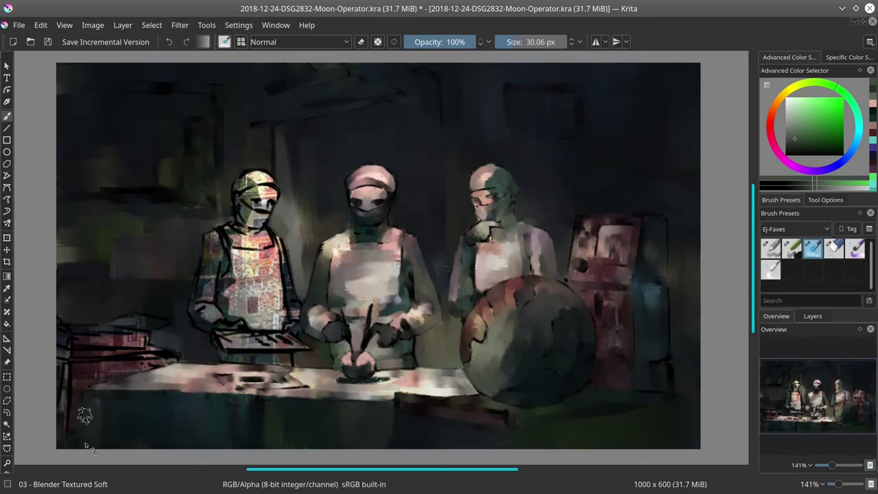
shift+drag(304, 376, 285, 376)
drag(222, 393, 265, 390)
drag(156, 381, 184, 388)
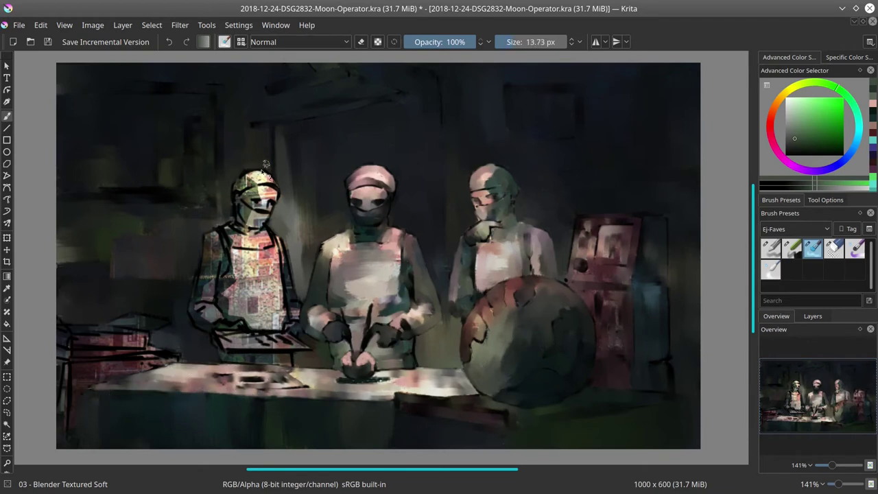
- Blend the left surgeon's head, sleeves, apron and the tray in his hands into soft painted shapes
mouse_move(266, 165)
mouse_down()
mouse_move(247, 195)
mouse_move(271, 214)
mouse_move(261, 177)
mouse_move(244, 209)
mouse_move(271, 218)
mouse_move(247, 218)
mouse_move(233, 243)
mouse_move(274, 241)
mouse_move(289, 289)
mouse_move(286, 331)
mouse_up()
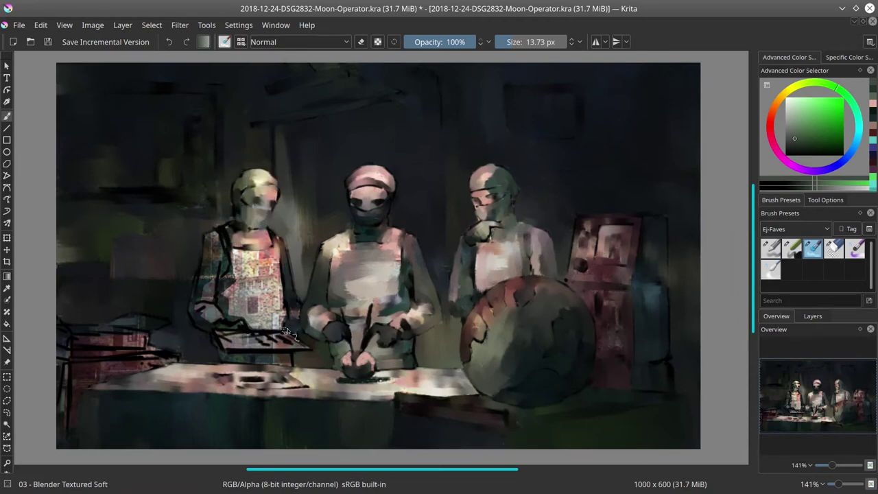
mouse_move(228, 241)
mouse_down()
mouse_move(203, 277)
mouse_move(225, 234)
mouse_move(228, 282)
mouse_move(249, 252)
mouse_up()
mouse_move(241, 254)
mouse_down()
mouse_move(247, 282)
mouse_move(277, 319)
mouse_move(234, 303)
mouse_move(250, 292)
mouse_up()
drag(280, 271, 283, 324)
mouse_move(214, 280)
mouse_down()
mouse_move(194, 316)
mouse_move(220, 332)
mouse_up()
mouse_move(220, 332)
mouse_down()
mouse_move(238, 344)
mouse_move(232, 350)
mouse_move(275, 340)
mouse_move(301, 348)
mouse_up()
key(bracketleft)
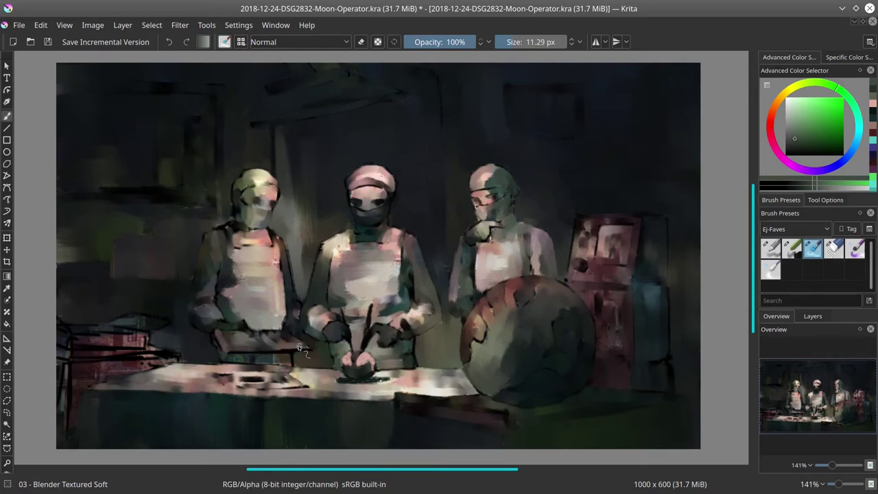
- Blend the outlines and texture of the stacked red boxes at the far left, enlarging the brush for the broad areas
mouse_move(77, 316)
mouse_down()
mouse_move(90, 346)
mouse_move(65, 328)
mouse_move(116, 322)
mouse_up()
drag(98, 358, 159, 356)
drag(80, 352, 63, 357)
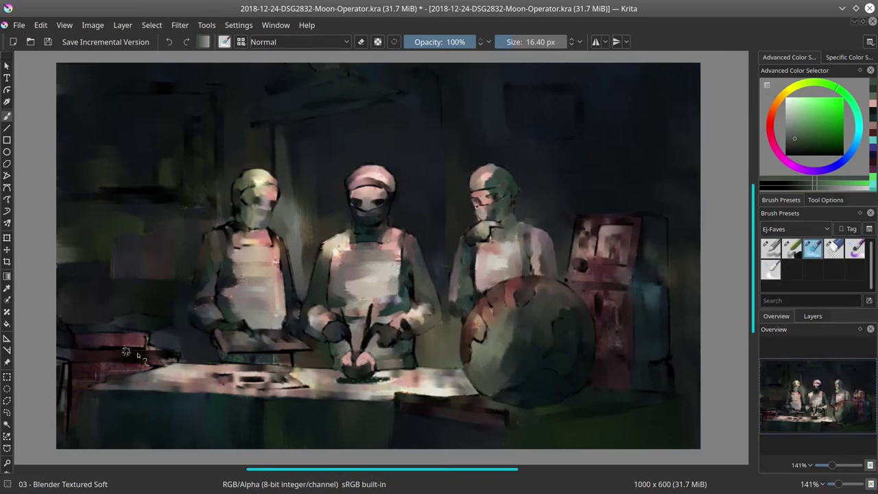
drag(124, 353, 162, 359)
drag(169, 361, 127, 373)
key(bracketright)
mouse_move(64, 364)
mouse_down()
mouse_move(73, 427)
mouse_move(72, 405)
mouse_up()
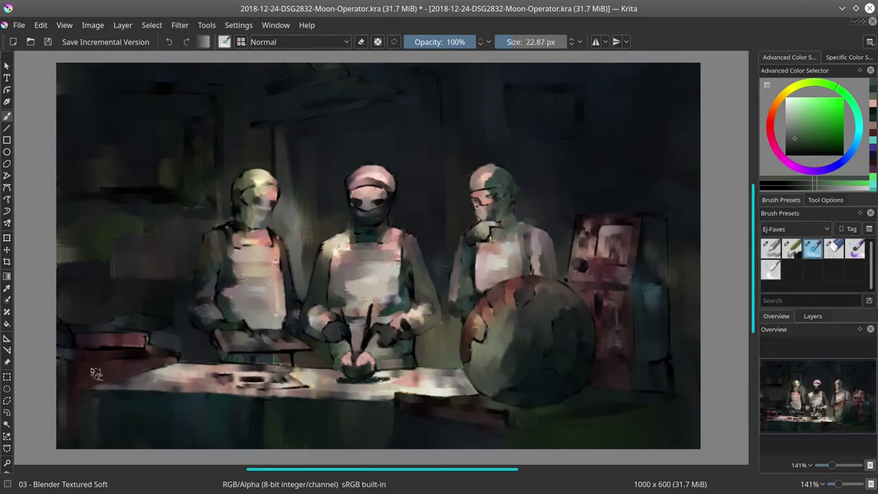
- Mirror the canvas view and select the globe's ocean areas with polygonal outlines around the continents
key(m)
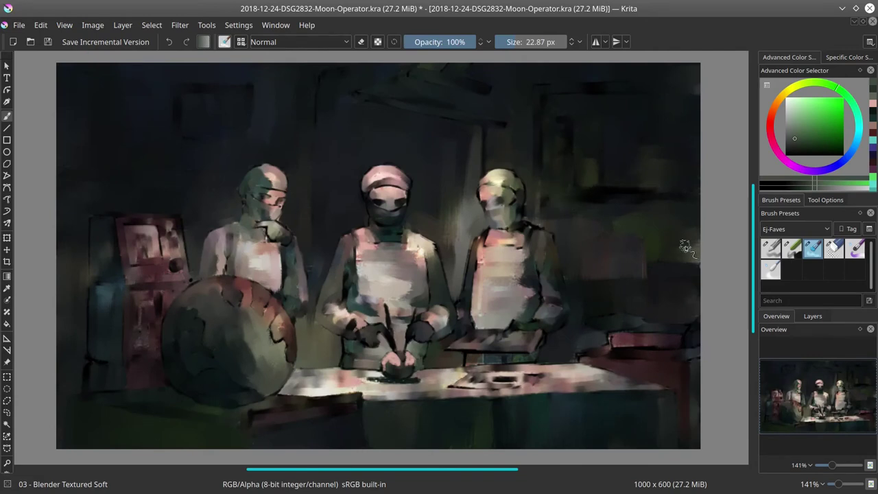
click(7, 401)
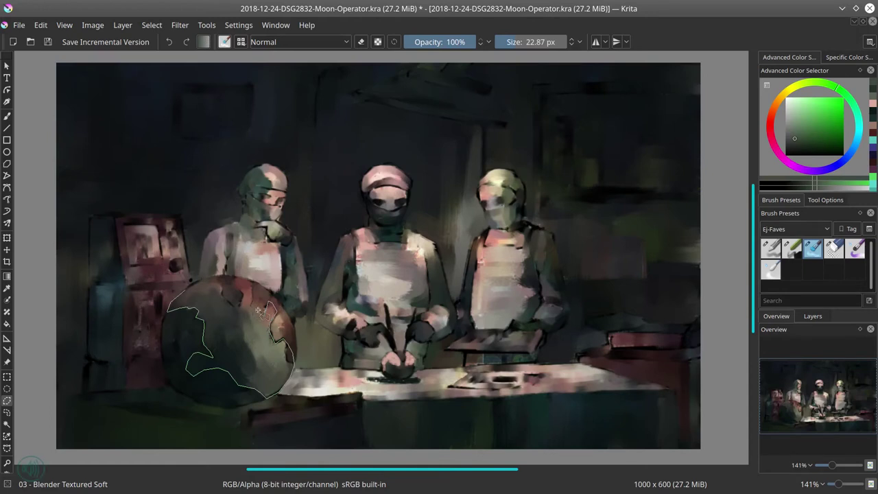
mouse_move(258, 311)
mouse_down()
mouse_move(251, 281)
mouse_move(232, 278)
mouse_move(235, 307)
mouse_up()
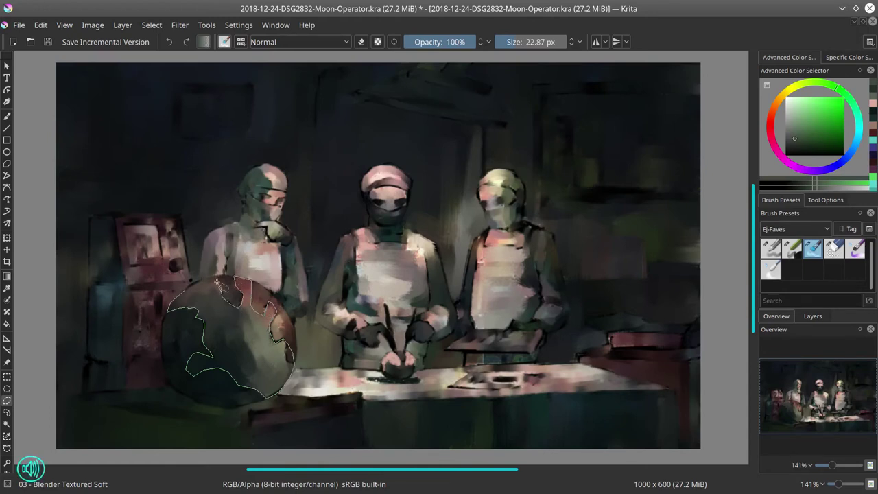
click(192, 283)
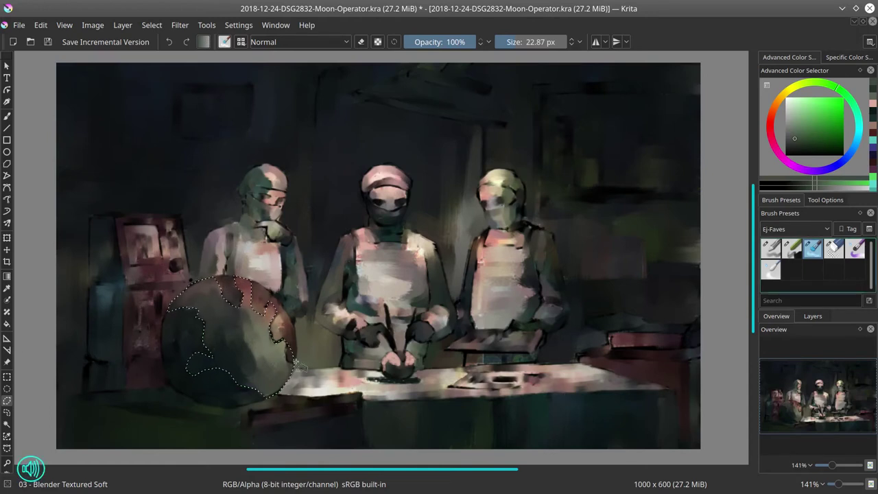
- Fill the selected ocean areas with blue on a new layer and set the layer's opacity to 52%
key(b)
key(f)
click(821, 134)
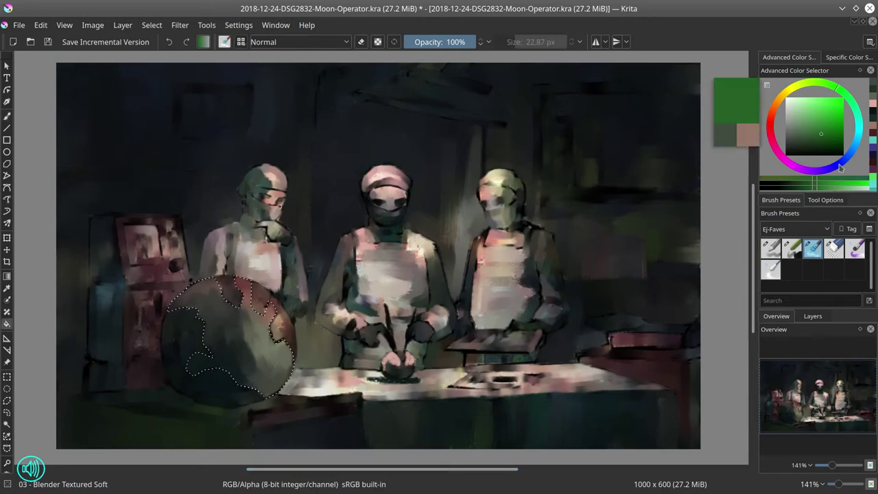
click(837, 164)
click(813, 316)
click(765, 464)
click(266, 345)
drag(788, 357, 815, 357)
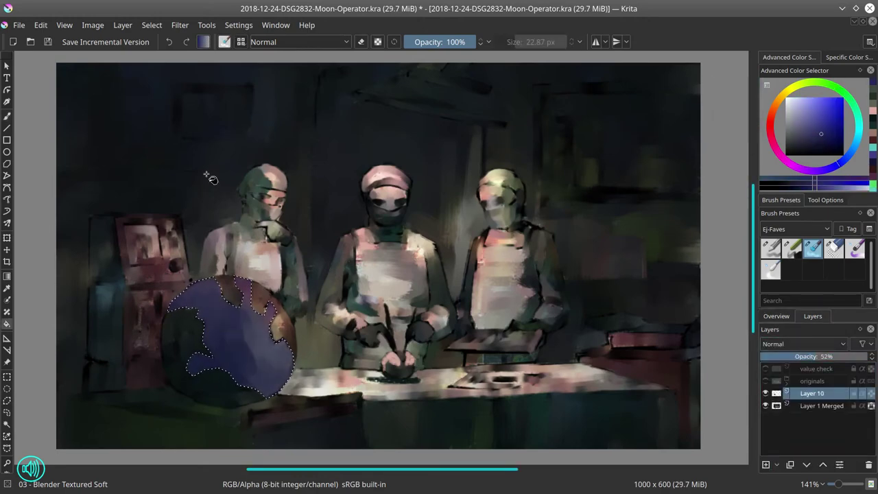
- Refill the ocean areas with a darker, more muted blue and deselect them
click(152, 25)
key(Escape)
click(817, 141)
click(244, 359)
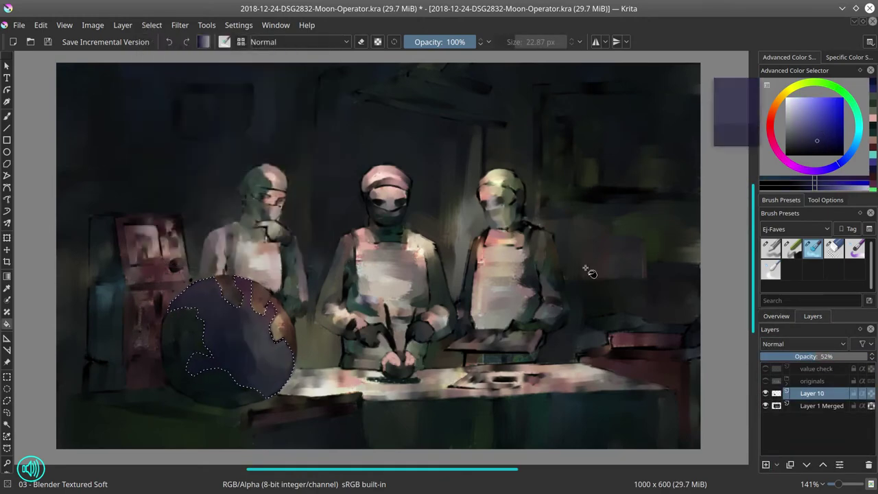
click(152, 25)
click(155, 58)
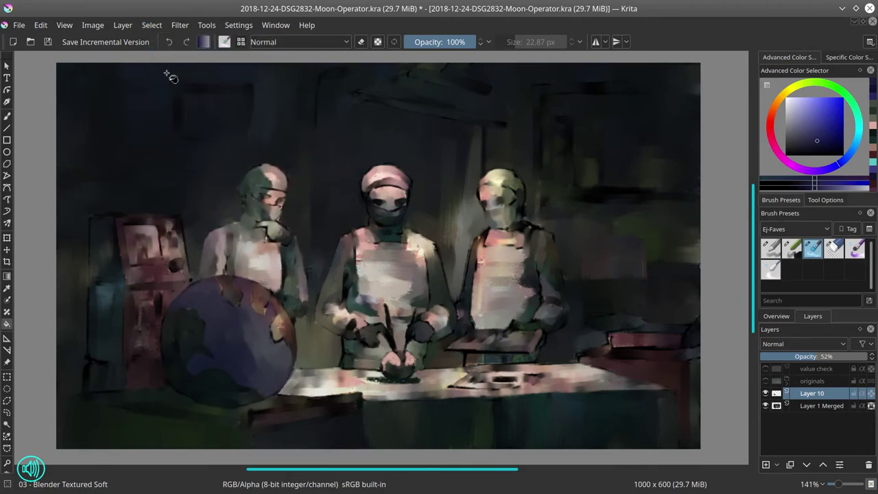
- Merge the blue ocean layer with the painting layer below it
right_click(828, 395)
click(782, 236)
click(776, 316)
- Paint muted orange test strokes on the globe's lit continents with the Chalk Details brush, and undo the last stroke
click(791, 249)
click(7, 116)
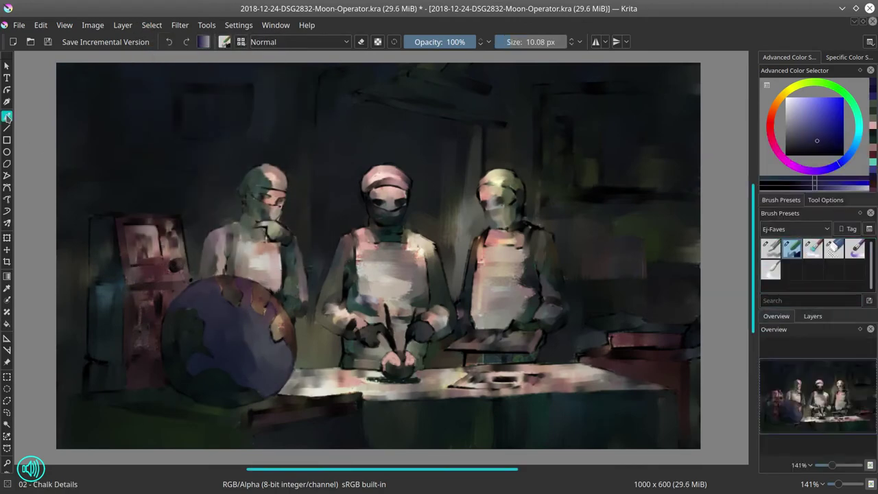
click(777, 102)
click(805, 122)
drag(267, 304, 238, 304)
mouse_move(225, 281)
mouse_down()
mouse_move(267, 296)
mouse_move(286, 330)
mouse_up()
key(ctrl+z)
- Paint glowing orange highlights along the globe's lit rim and continents in Color Dodge mode
click(300, 42)
click(295, 103)
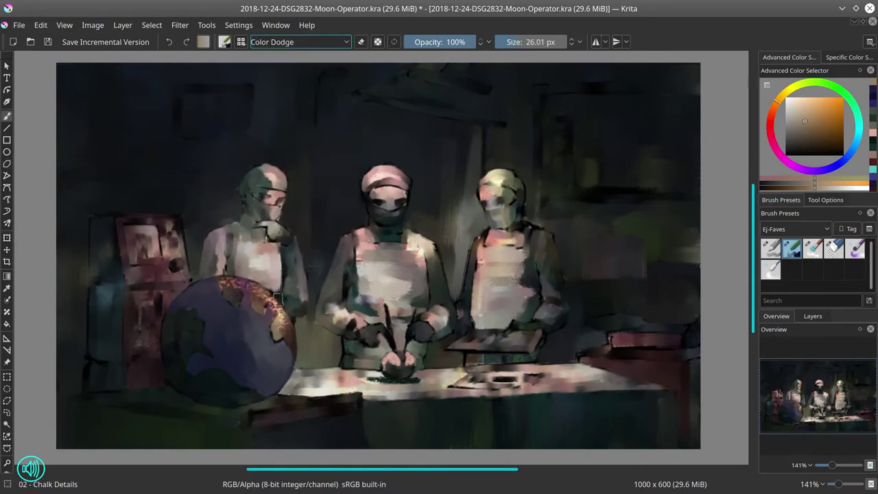
drag(278, 299, 265, 300)
drag(258, 285, 291, 323)
drag(224, 280, 233, 280)
drag(225, 280, 208, 281)
- Return the brush to Normal blending mode and soften the globe's orange continents with the Blender Textured Soft brush
click(300, 42)
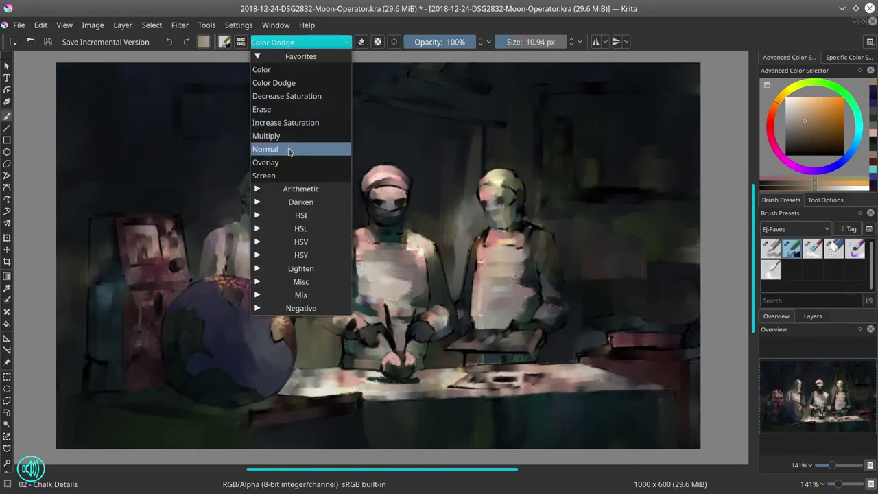
click(288, 149)
key(slash)
key(bracketleft)
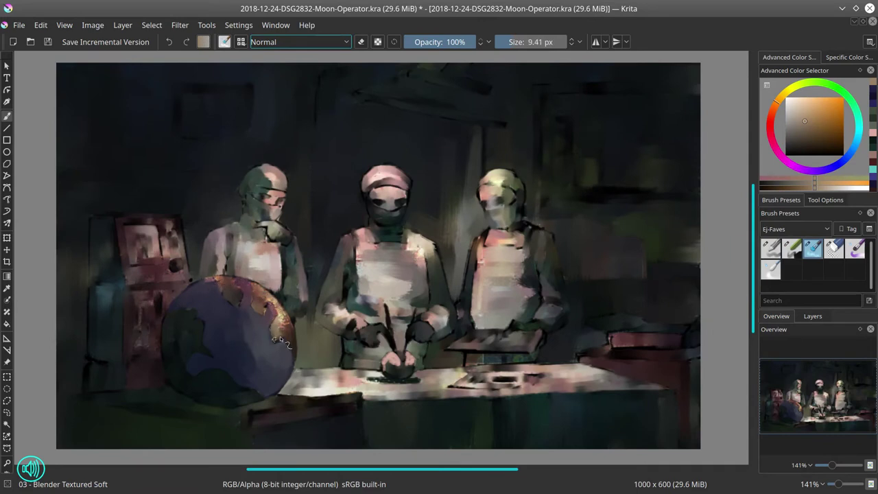
- Repaint the globe's shadowed lower edge and dark continent with sampled dark tones, using the Chalk Details brush
key(slash)
key(period)
ctrl+click(197, 363)
mouse_move(196, 365)
mouse_down()
mouse_move(211, 367)
mouse_move(196, 375)
mouse_up()
drag(180, 377, 165, 378)
ctrl+click(179, 342)
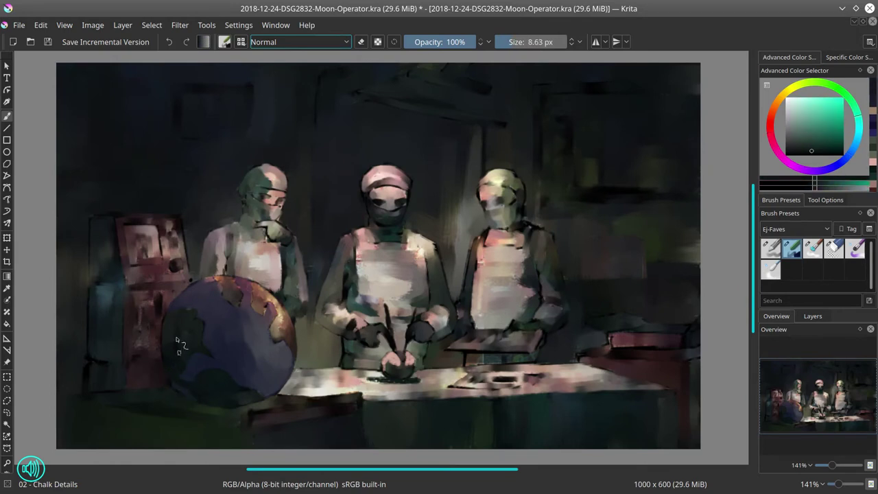
- Refine the globe's lit upper rim and outer contour with sampled background, orange and purple-blue tones
ctrl+click(297, 326)
drag(297, 326, 298, 336)
ctrl+click(280, 316)
key(bracketleft)
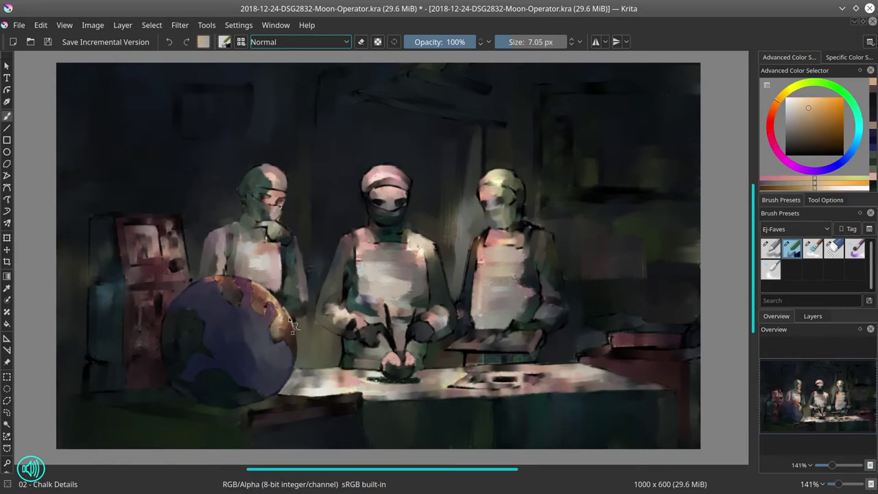
ctrl+click(212, 284)
drag(245, 282, 206, 282)
ctrl+click(192, 295)
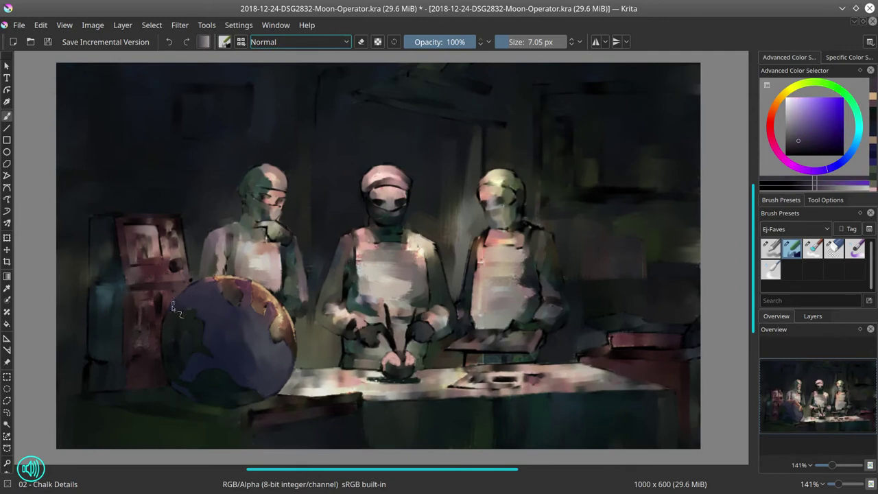
- Clean up the globe's shadowed side edge with sampled dark tones and save the painting
ctrl+click(177, 338)
drag(171, 346, 167, 361)
ctrl+click(254, 400)
click(47, 42)
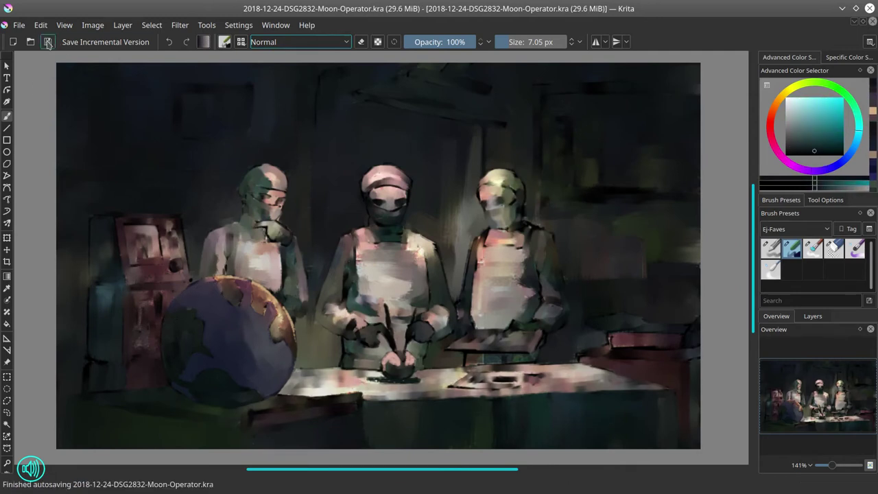
- Repaint the upper corner of the door frame behind the surgeons with sampled dark blue-green tones
ctrl+click(319, 69)
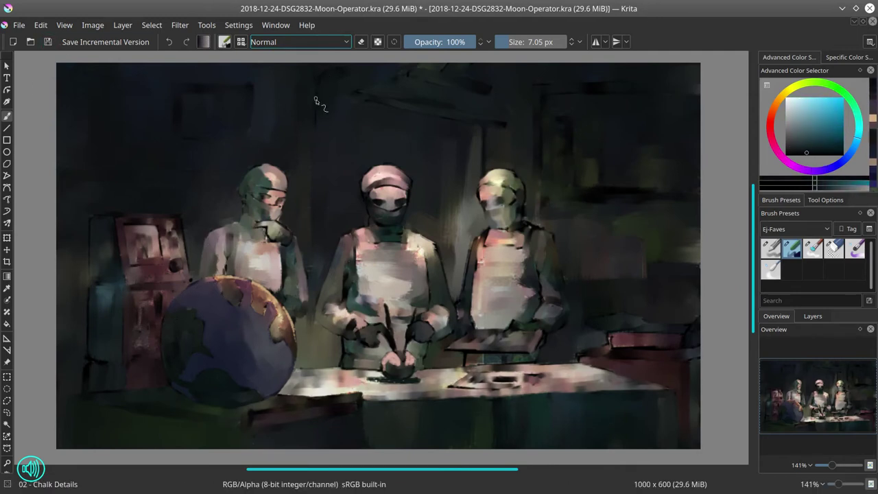
key(bracketright)
key(bracketright)
ctrl+click(323, 89)
drag(323, 90, 316, 73)
key(bracketright)
key(bracketright)
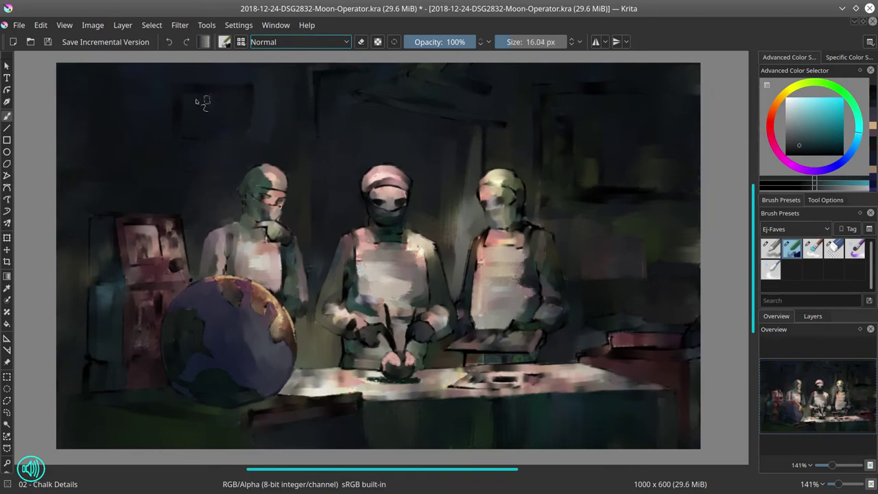
- Draw thin blue-grey edge lines on the wall frame, the wall ledge and the large cabinet in the background
key(bracketleft)
key(bracketleft)
key(bracketleft)
ctrl+click(323, 110)
drag(171, 89, 205, 89)
drag(75, 172, 165, 180)
drag(531, 86, 647, 87)
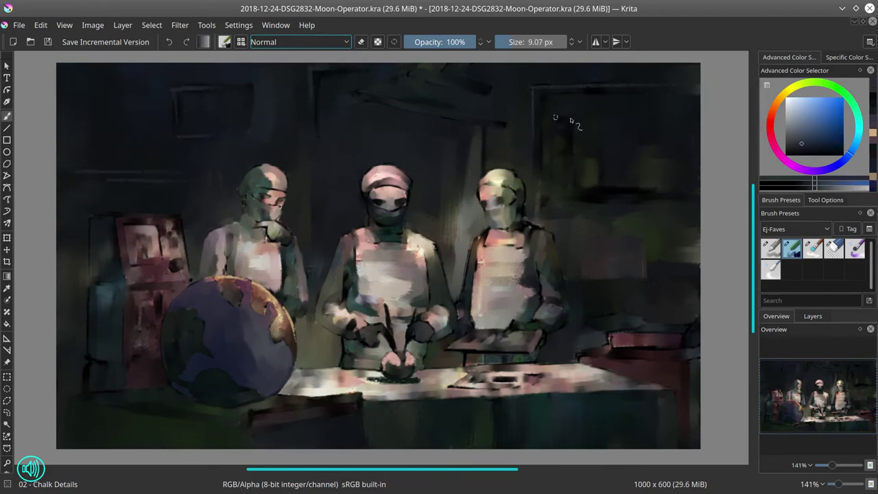
- Paint faint blue and olive bottle shapes inside the large background cabinet
mouse_move(560, 114)
mouse_down()
mouse_move(553, 170)
mouse_move(591, 177)
mouse_up()
ctrl+click(609, 191)
click(808, 118)
key(bracketright)
- Add muted pink highlights to the background cabinet's frame, its shelf items and the box below it
ctrl+click(617, 252)
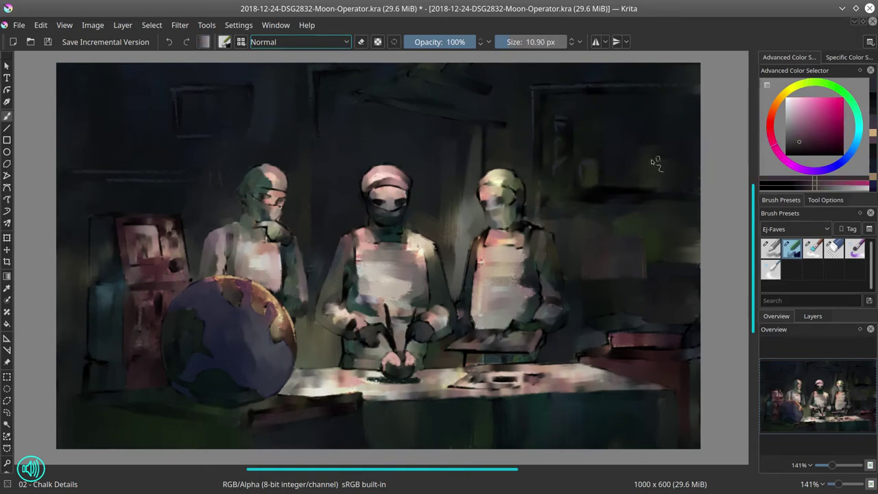
click(797, 135)
mouse_move(646, 149)
mouse_down()
mouse_move(646, 162)
mouse_move(683, 163)
mouse_up()
drag(570, 221, 600, 225)
drag(533, 138, 536, 218)
- Paint muted blue-grey horizontal edge lines along the shelves below the background cabinet
ctrl+click(550, 205)
click(852, 149)
click(793, 141)
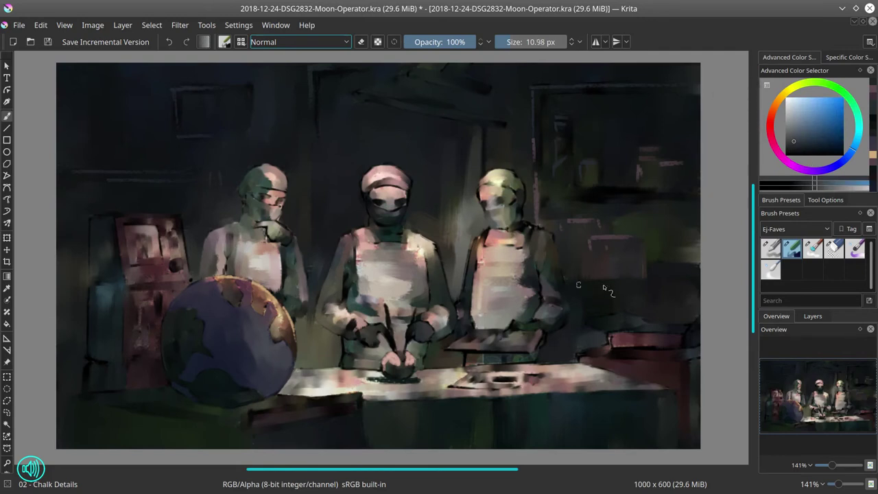
drag(578, 284, 694, 279)
drag(571, 293, 690, 291)
drag(653, 262, 692, 262)
- Paint over the hanging lamp's shade with dark blue-green strokes to simplify its shape
ctrl+click(645, 235)
drag(449, 107, 458, 114)
click(858, 131)
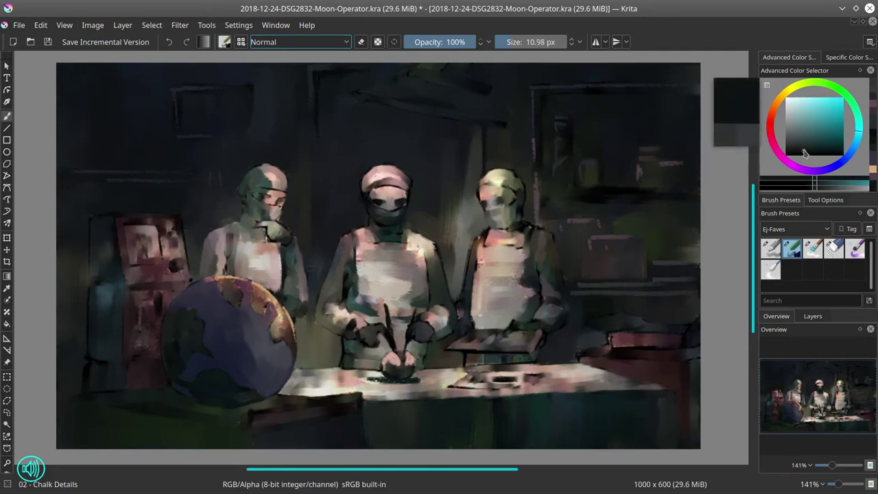
drag(392, 89, 445, 96)
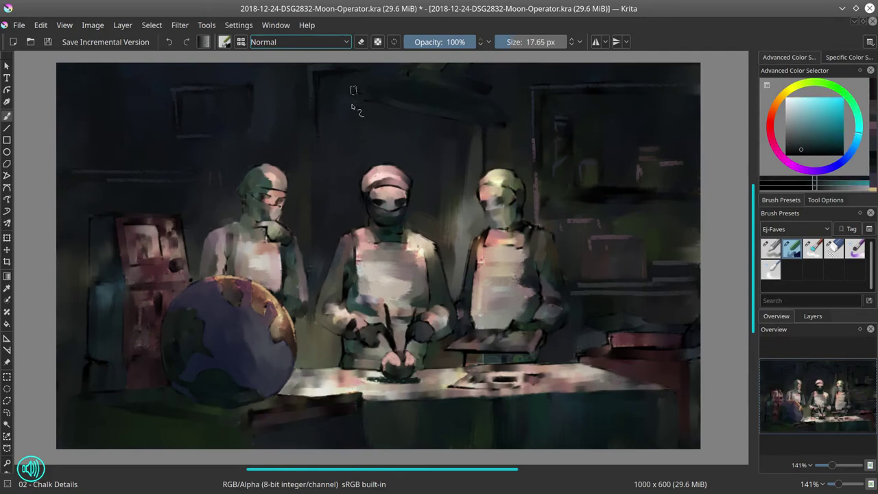
- Paint a thin cream line of light along the hanging lamp's lower edge and save the painting
ctrl+click(491, 287)
key(bracketleft)
key(bracketleft)
key(bracketleft)
key(bracketleft)
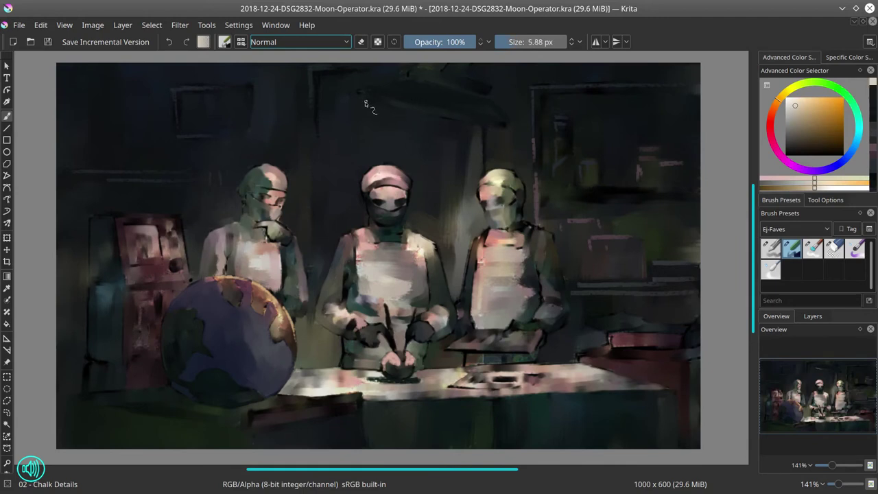
drag(365, 100, 503, 130)
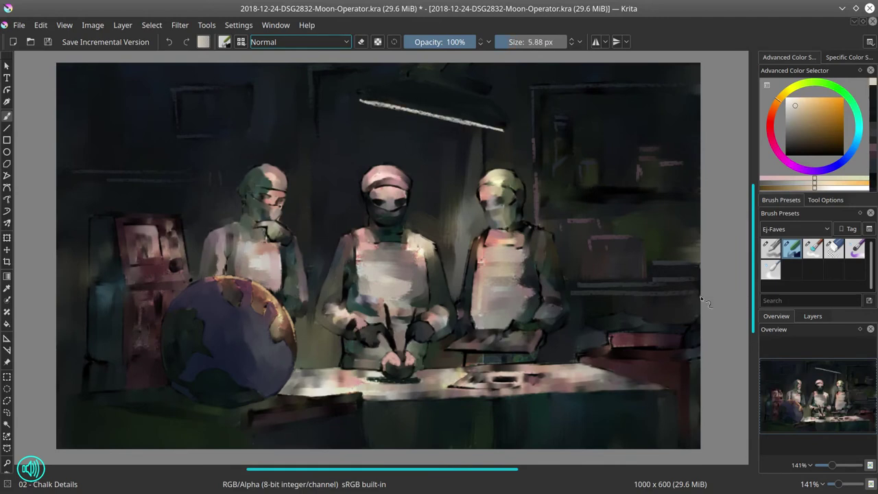
click(48, 42)
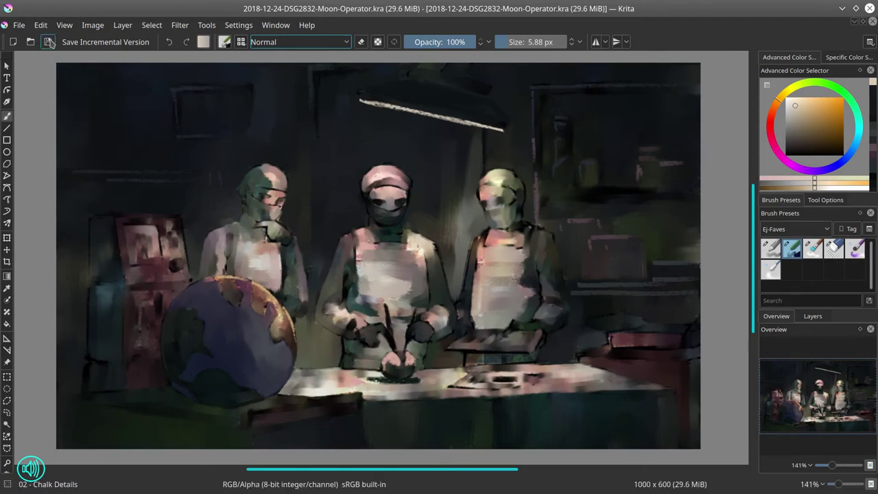
ctrl+click(159, 291)
click(802, 129)
key(bracketleft)
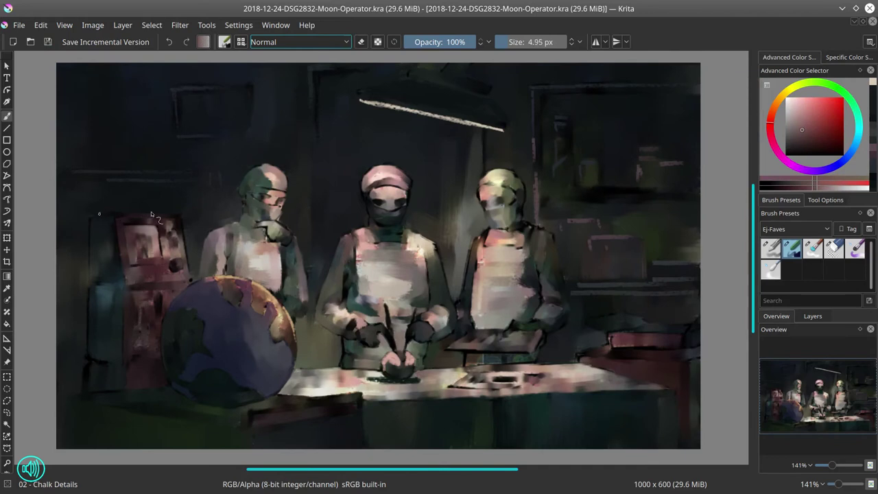
drag(99, 215, 176, 216)
ctrl+click(238, 216)
key(ctrl+z)
- Paint a thin muted crimson highlight along the top edge of the red machine
ctrl+click(168, 258)
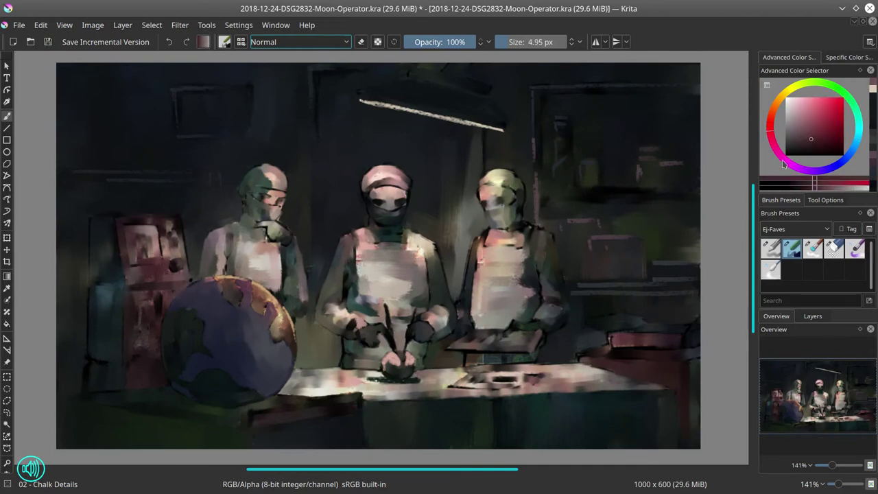
click(805, 135)
drag(93, 215, 180, 215)
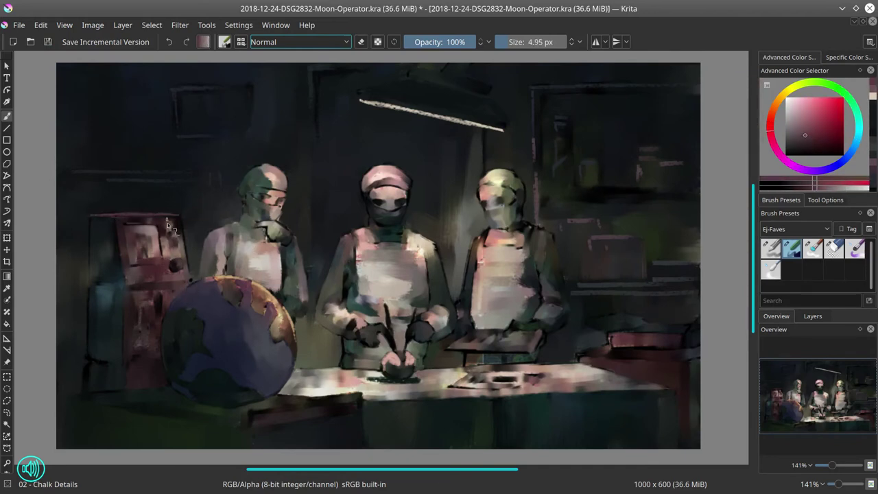
- Paint small pinkish buttons and dials on the red machine's control panel with sampled colors
ctrl+click(134, 269)
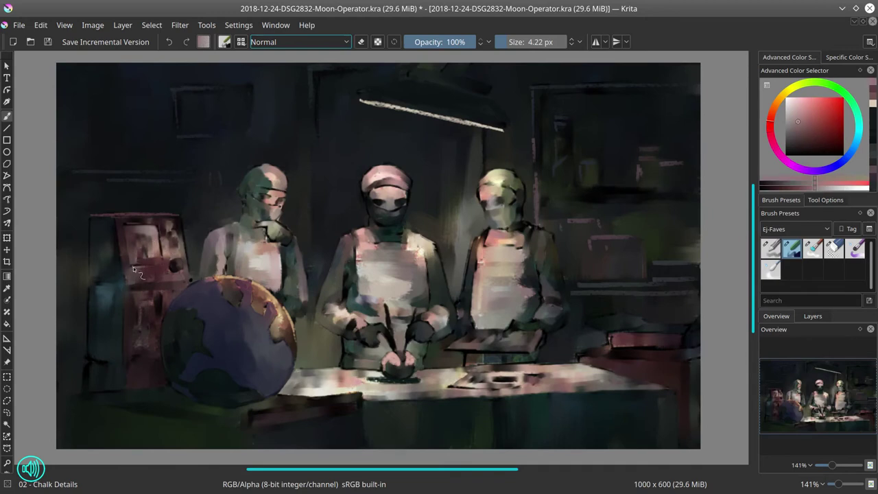
ctrl+click(180, 260)
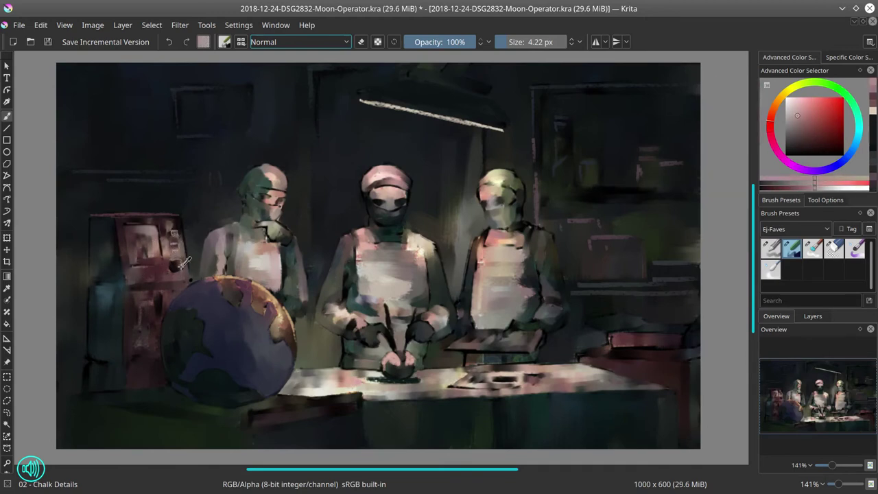
ctrl+click(181, 266)
ctrl+click(180, 251)
drag(176, 251, 175, 241)
ctrl+click(196, 227)
ctrl+click(168, 250)
ctrl+click(176, 236)
- Define the red machine's round knob and panel edge with sampled pink and dark tones
mouse_move(173, 242)
mouse_down()
mouse_move(181, 265)
mouse_move(148, 278)
mouse_move(150, 289)
mouse_up()
ctrl+click(166, 240)
ctrl+click(181, 261)
ctrl+click(180, 269)
ctrl+click(164, 238)
ctrl+click(145, 280)
ctrl+click(192, 276)
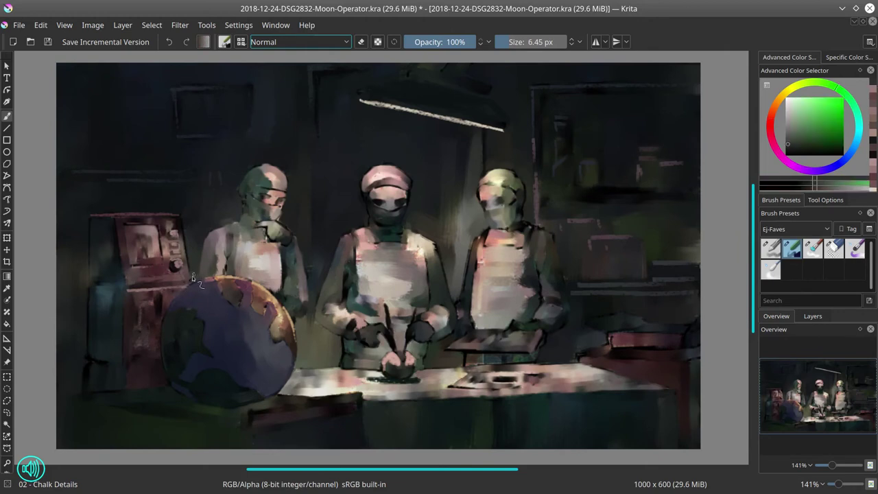
- Refine the red machine's outer panel edge and add small details to its lower section
ctrl+click(185, 236)
ctrl+click(177, 222)
ctrl+click(178, 223)
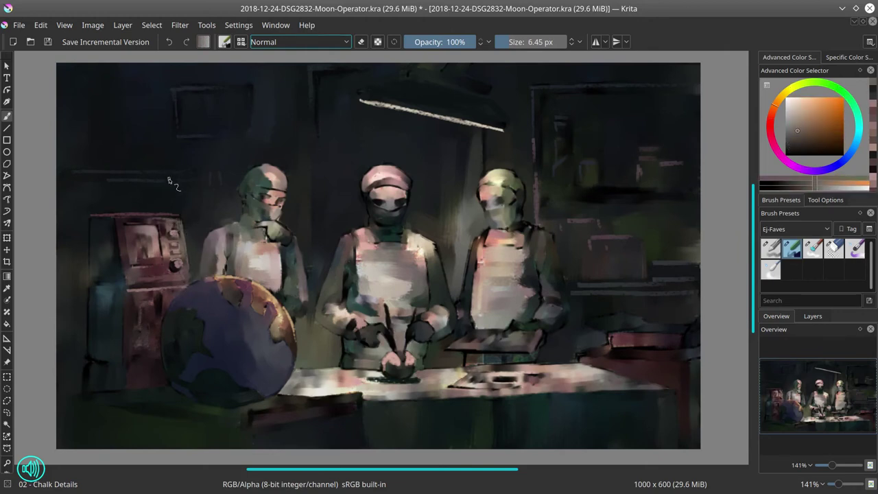
drag(144, 310, 140, 310)
ctrl+click(141, 326)
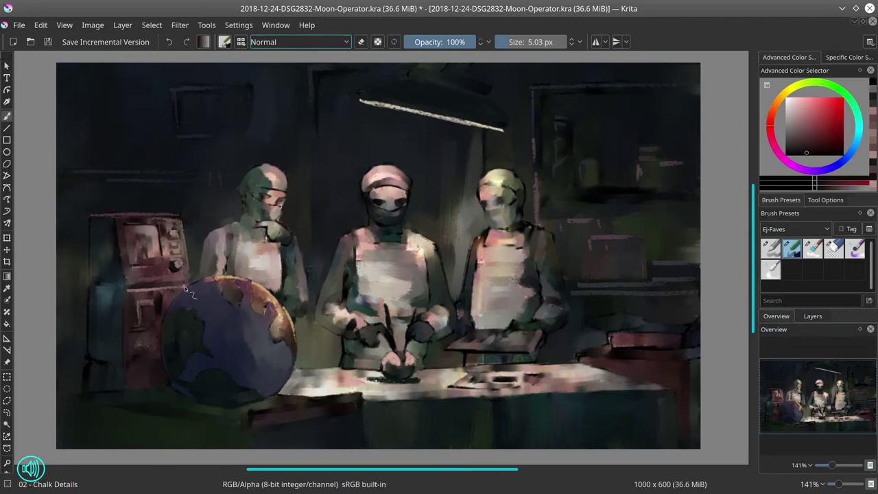
- Clean up the machine's shadowed side panel, repainting its dark outline with sampled blue-green tones
ctrl+click(99, 346)
drag(85, 356, 84, 388)
ctrl+click(90, 288)
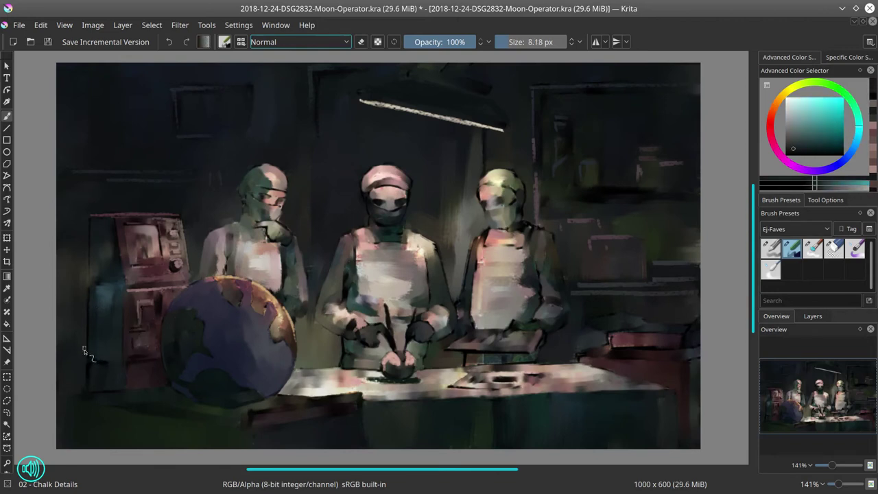
ctrl+click(89, 302)
drag(84, 343, 80, 260)
ctrl+click(88, 276)
ctrl+click(93, 240)
drag(93, 254, 92, 225)
ctrl+click(83, 302)
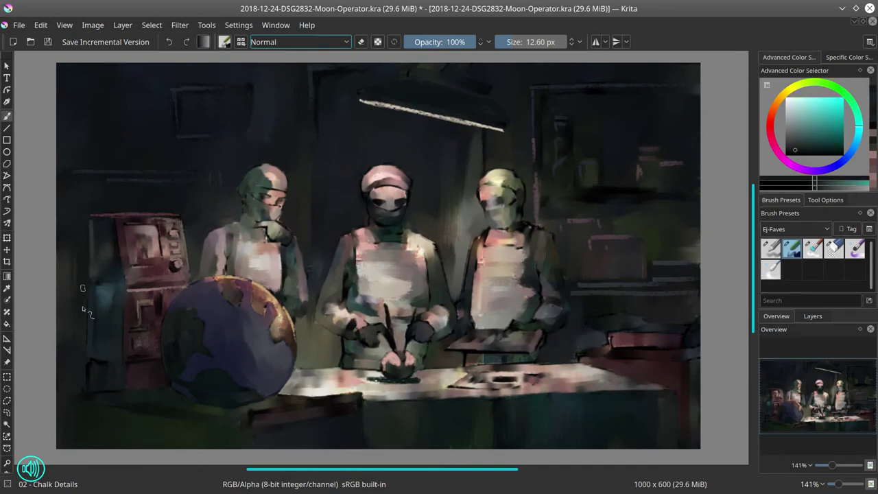
- Blend the base of the machine's side panel into the background and table with sampled dark tones
drag(83, 302, 86, 296)
ctrl+click(79, 315)
mouse_move(83, 358)
mouse_down()
mouse_move(84, 387)
mouse_move(107, 371)
mouse_up()
ctrl+click(99, 327)
drag(123, 403, 123, 403)
ctrl+click(137, 288)
ctrl+click(133, 354)
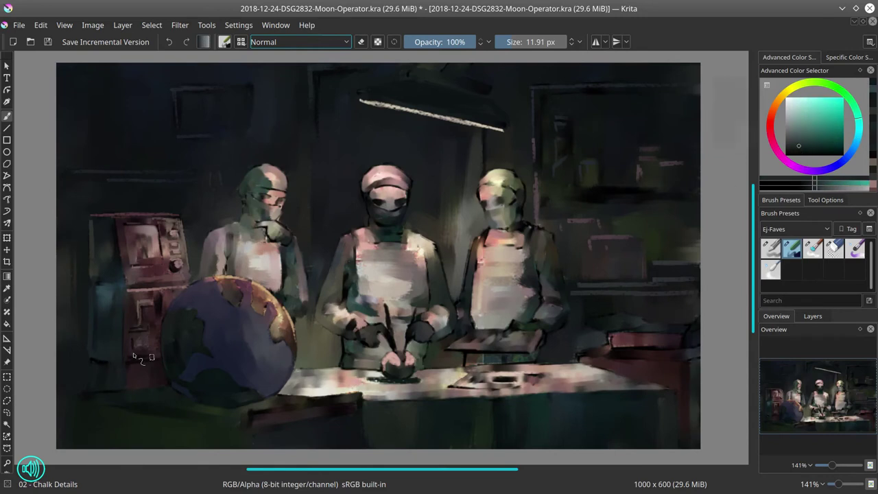
- Detail the drawers and switches on the red machine's lower section with a smaller brush and sampled muted reds
key(bracketleft)
key(bracketleft)
key(bracketleft)
key(bracketleft)
ctrl+click(132, 368)
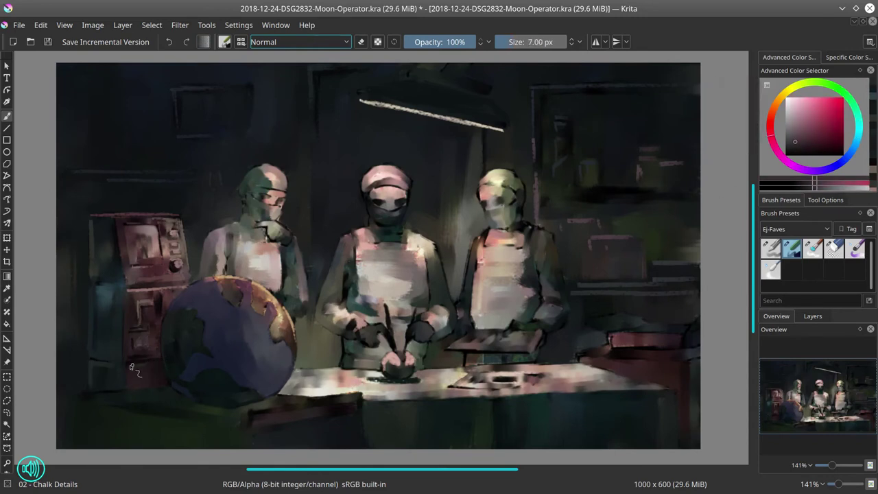
key(bracketleft)
key(bracketleft)
ctrl+click(140, 351)
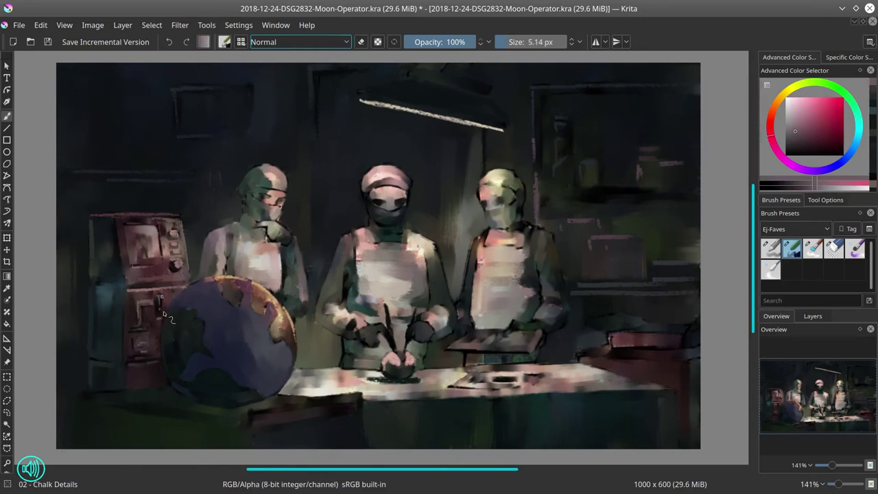
ctrl+click(154, 406)
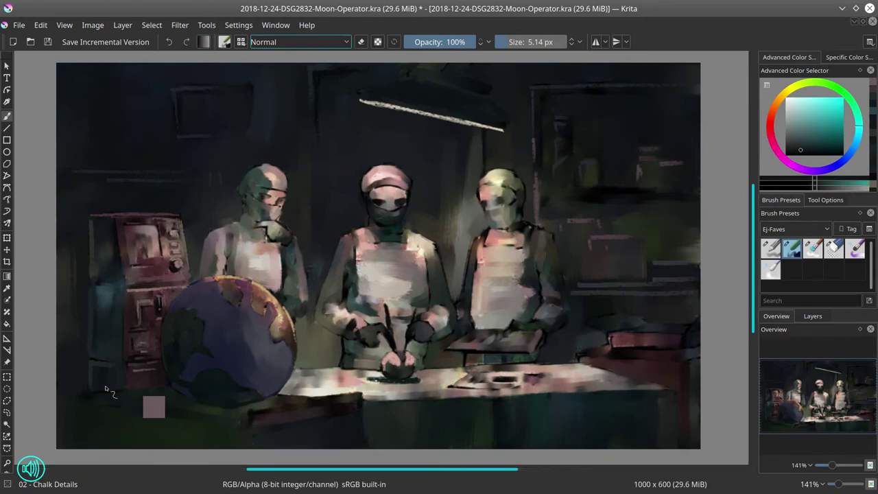
- Paint muted orange-red highlights along the table edge on both sides of the globe's base in Color Dodge mode
click(322, 42)
click(291, 95)
ctrl+click(144, 394)
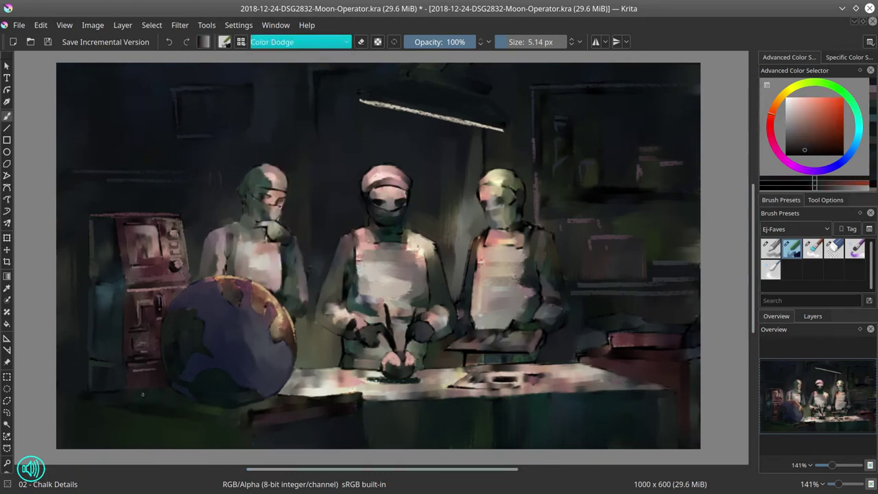
mouse_move(141, 396)
mouse_down()
mouse_move(92, 403)
mouse_move(157, 398)
mouse_move(125, 399)
mouse_up()
click(802, 137)
mouse_move(275, 401)
mouse_down()
mouse_move(297, 401)
mouse_move(278, 403)
mouse_up()
click(800, 120)
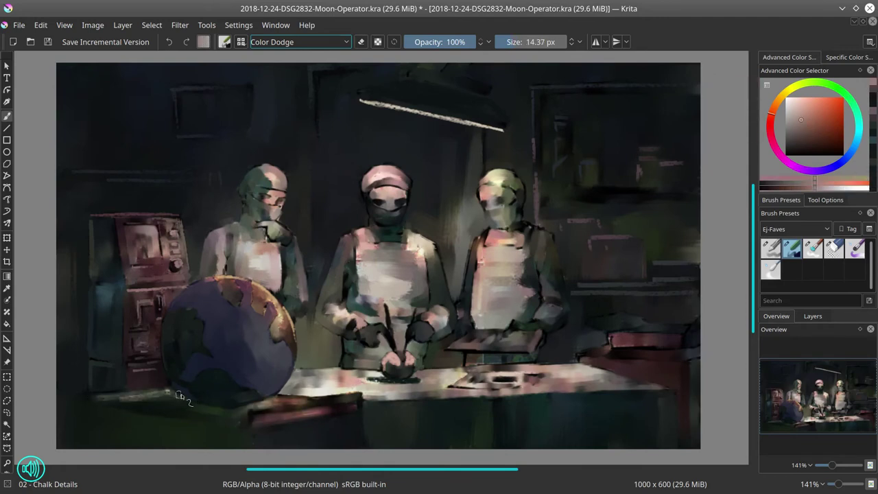
- Soften the table-edge highlights with the blender brush, and add an orange Color Dodge glow beside the globe's base
click(813, 248)
key(bracketright)
drag(101, 396, 181, 401)
drag(274, 400, 298, 400)
click(791, 248)
ctrl+click(305, 403)
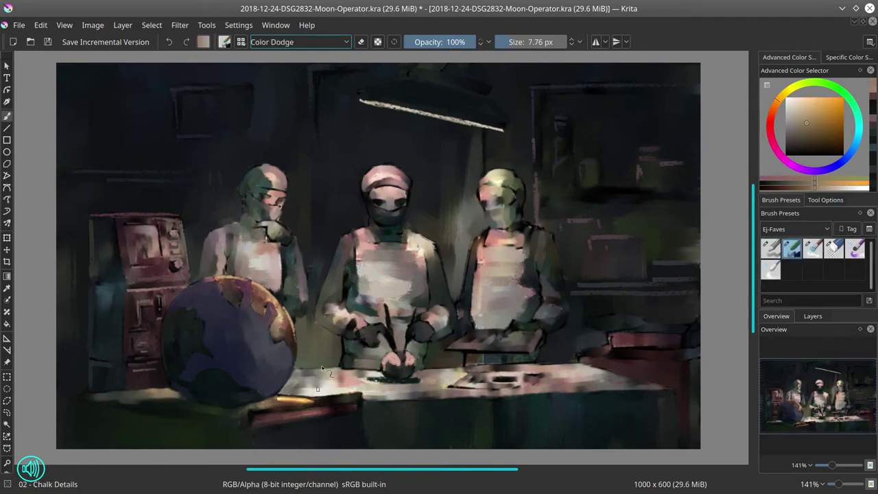
- Paint an orange strip and dark red corner on the box below the globe, plus dark green shading on the table's left front
key(slash)
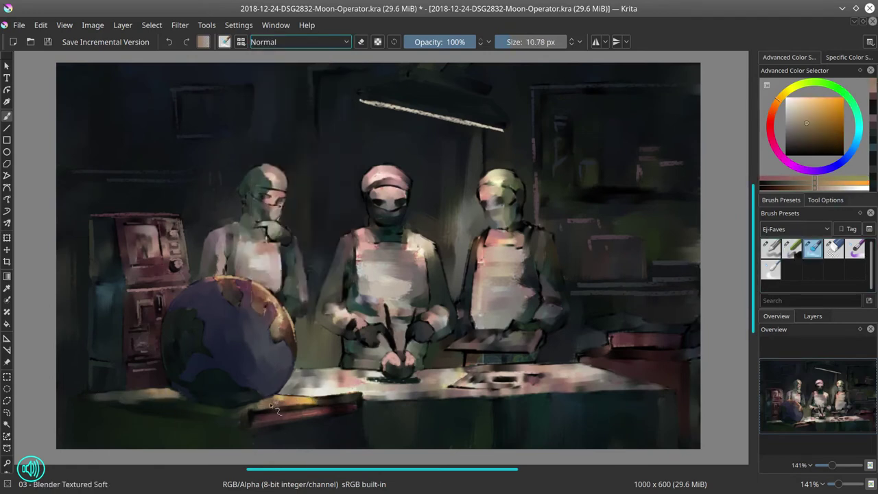
click(792, 250)
ctrl+click(321, 410)
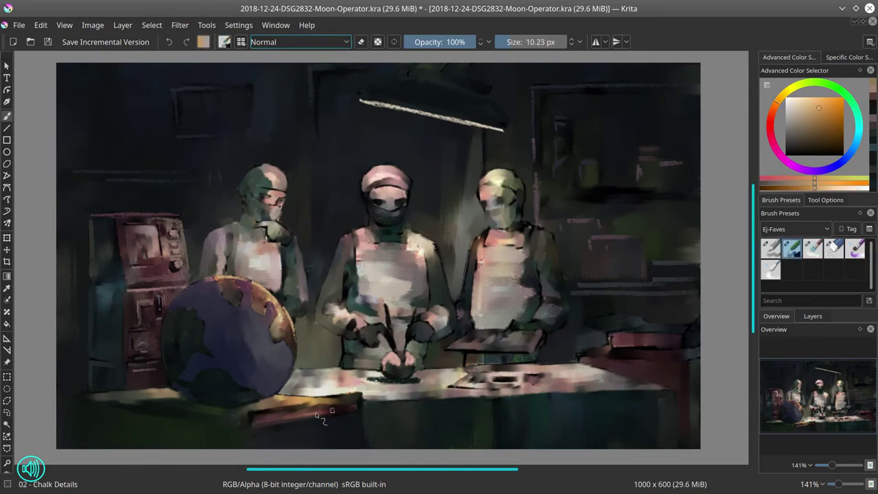
drag(282, 415, 357, 405)
ctrl+click(264, 409)
mouse_move(233, 415)
mouse_down()
mouse_move(273, 415)
mouse_move(234, 421)
mouse_up()
ctrl+click(271, 414)
ctrl+click(141, 406)
drag(152, 405, 118, 414)
ctrl+click(118, 413)
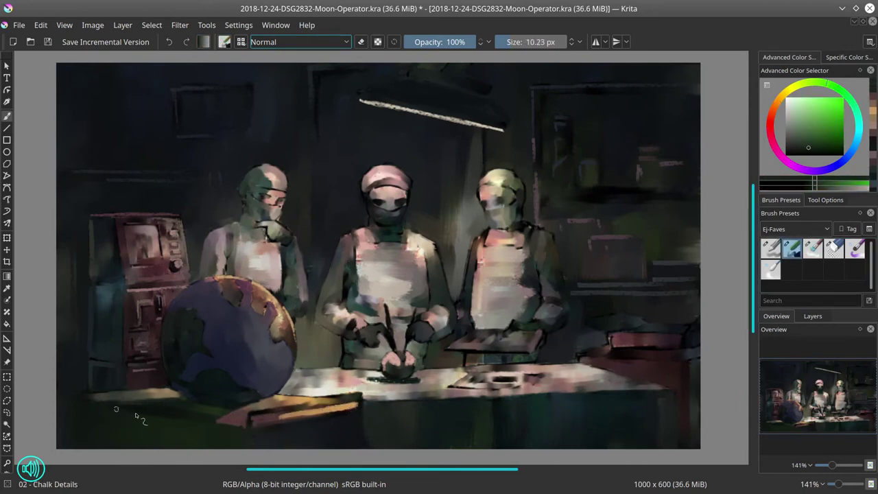
- Sharpen the box's top edge with sampled orange, and define the rim beneath it with a dark outline
ctrl+click(322, 404)
mouse_move(317, 406)
mouse_down()
mouse_move(362, 392)
mouse_move(293, 406)
mouse_move(361, 393)
mouse_up()
ctrl+click(327, 391)
ctrl+click(295, 406)
ctrl+click(254, 421)
drag(253, 420, 344, 403)
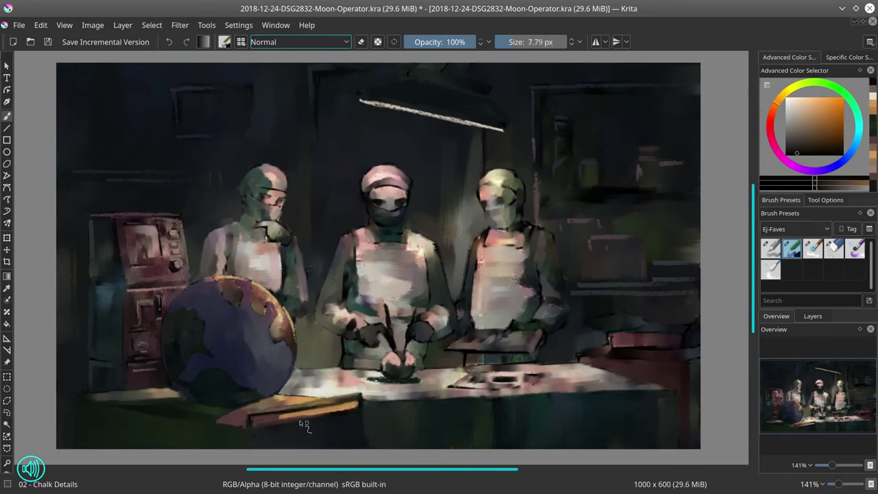
- Shade the box's front face with sampled darks, and paint a thin orange line down its right edge
ctrl+click(304, 421)
ctrl+click(299, 414)
ctrl+click(362, 397)
mouse_move(287, 415)
mouse_down()
mouse_move(356, 406)
mouse_move(366, 444)
mouse_up()
ctrl+click(353, 406)
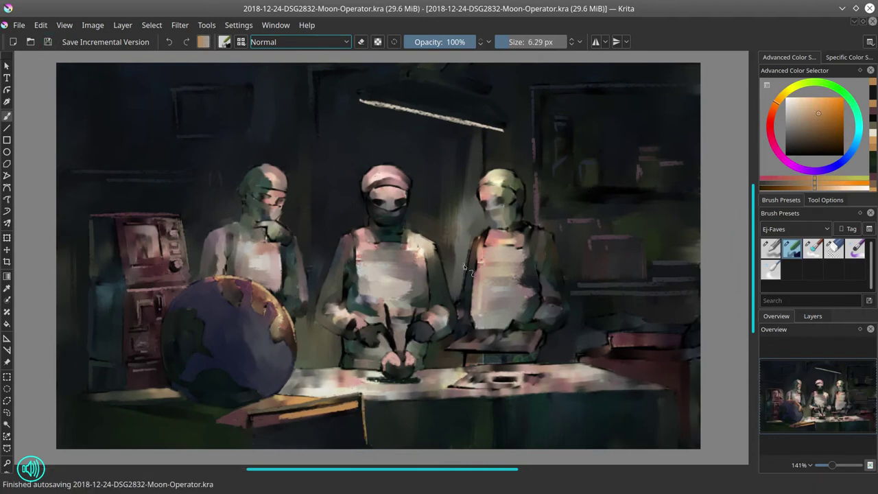
- Mirror the whole image horizontally and save the document
scroll(460, 269, down, 4)
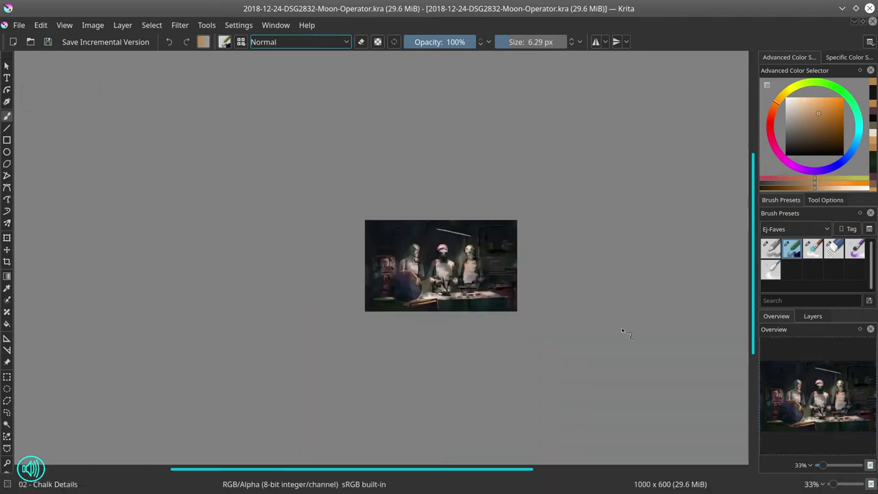
click(813, 315)
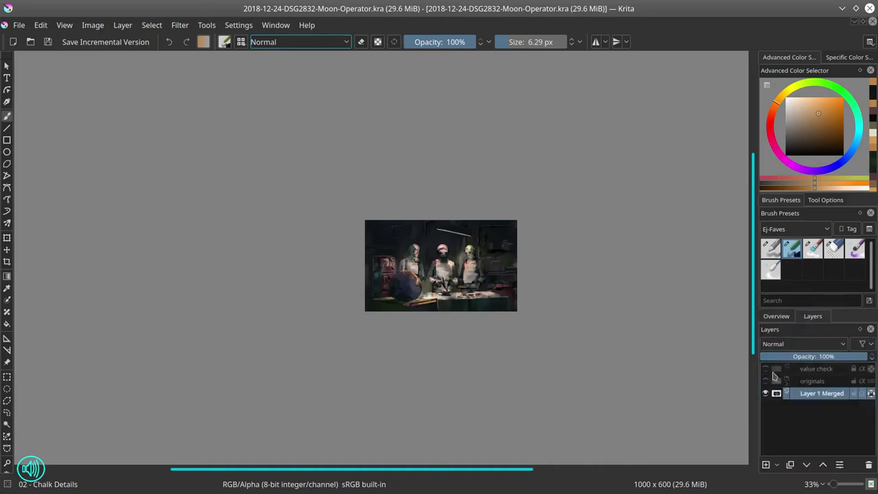
scroll(597, 356, down, 3)
scroll(629, 353, up, 2)
click(93, 25)
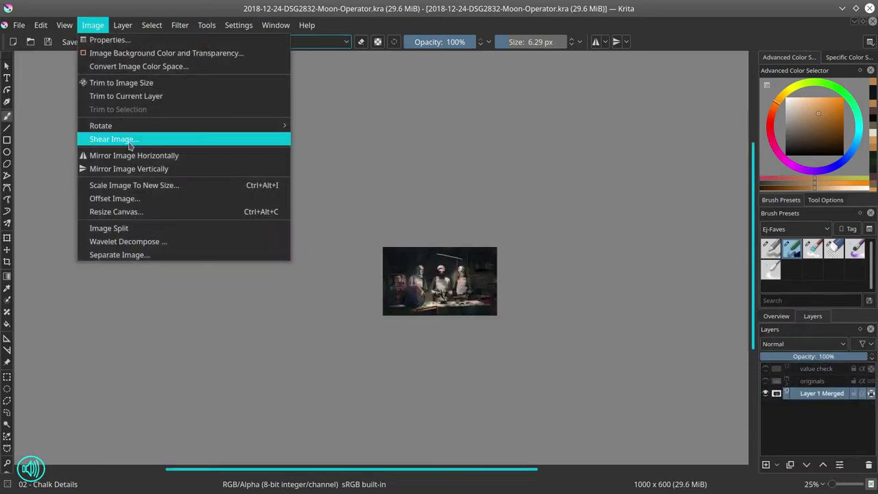
click(131, 154)
key(2)
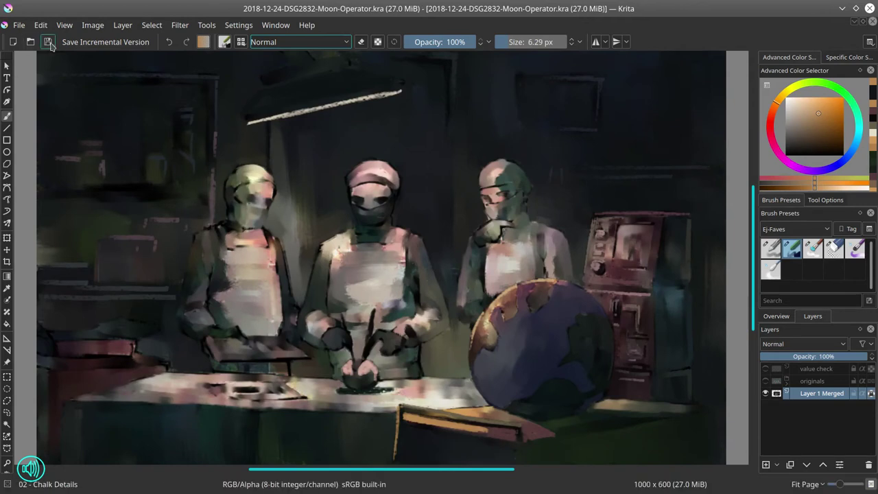
click(778, 317)
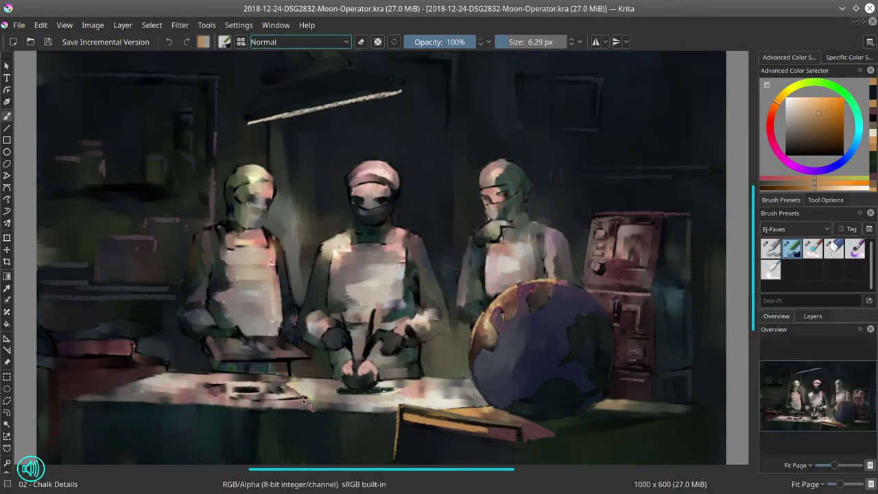
- Cover the light background streak between the left and middle surgeons with sampled dark blue tones and a large chalk brush
ctrl+click(311, 209)
drag(279, 165, 297, 166)
mouse_move(279, 134)
mouse_down()
mouse_move(295, 206)
mouse_move(297, 291)
mouse_up()
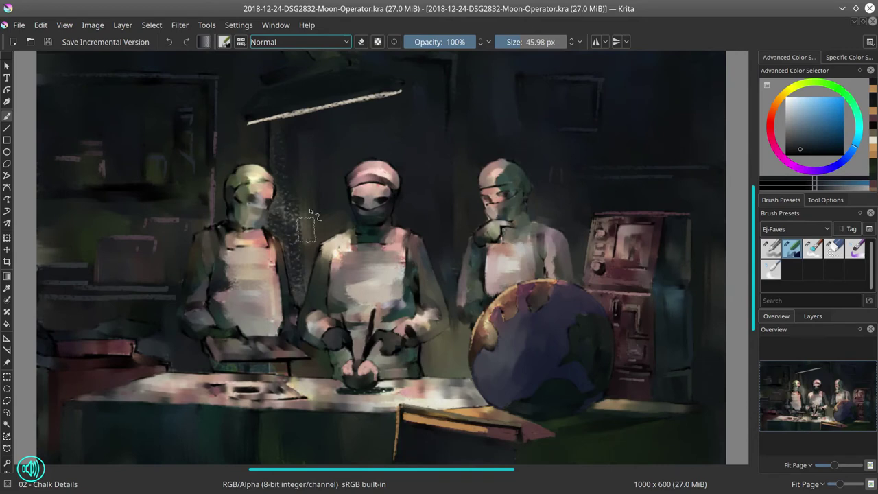
ctrl+click(305, 227)
mouse_move(301, 234)
mouse_down()
mouse_move(306, 191)
mouse_move(279, 223)
mouse_up()
ctrl+click(290, 202)
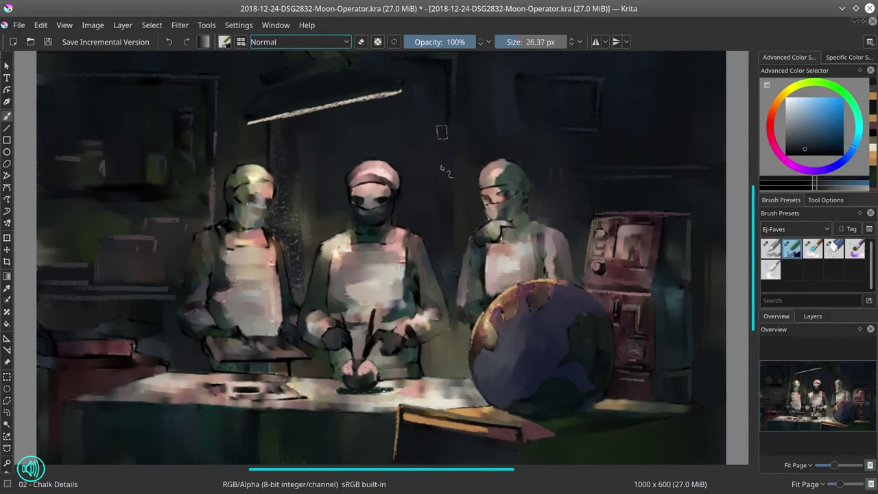
ctrl+click(426, 117)
- Clean up the table's back edge between the surgeons and the globe with sampled table tones
ctrl+click(304, 377)
mouse_move(296, 380)
mouse_down()
mouse_move(461, 379)
mouse_move(382, 380)
mouse_up()
ctrl+click(427, 374)
ctrl+click(439, 386)
drag(451, 381, 471, 383)
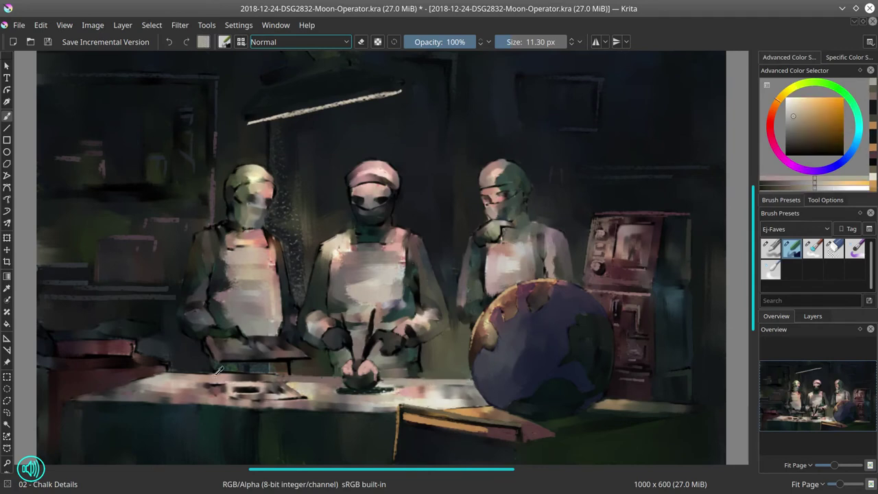
- Paint sampled dark tones beneath the left surgeon's tray, and soften the shadow under the bowl with the blender brush
ctrl+click(226, 369)
drag(219, 364, 288, 371)
key(period)
mouse_move(354, 391)
mouse_down()
mouse_move(335, 390)
mouse_move(397, 389)
mouse_up()
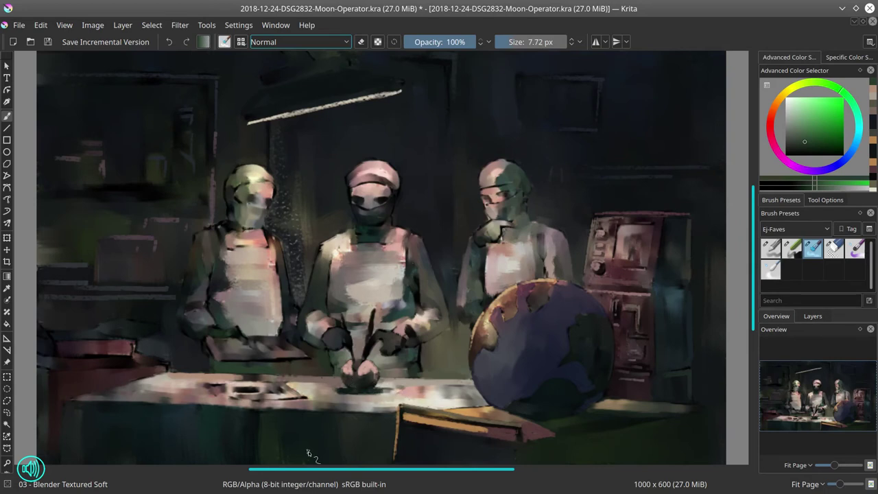
- Define the tabletop's front edge and left corner with sampled light grey tones, using the Chalk Details brush
key(comma)
ctrl+click(405, 404)
ctrl+click(357, 403)
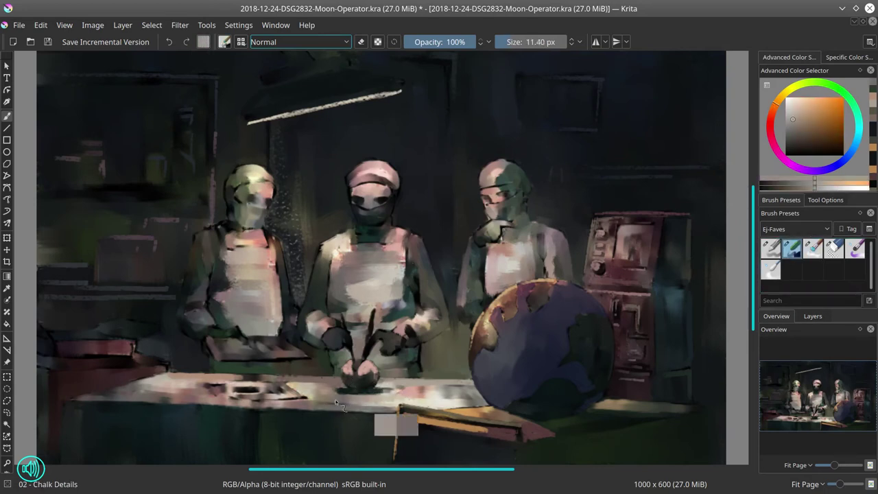
drag(350, 404, 303, 401)
ctrl+click(274, 401)
ctrl+click(182, 403)
ctrl+click(159, 393)
ctrl+click(146, 386)
drag(168, 401, 97, 393)
drag(73, 399, 143, 382)
- Refine the tabletop's back-left corner and surface with sampled light and dark tones
ctrl+click(162, 373)
drag(196, 387, 213, 389)
ctrl+click(175, 362)
mouse_move(174, 368)
mouse_down()
mouse_move(166, 366)
mouse_move(198, 374)
mouse_up()
ctrl+click(171, 377)
ctrl+click(218, 371)
- Reshape the red box on the left cabinet with sampled reds, and simplify the dark background around it
ctrl+click(81, 374)
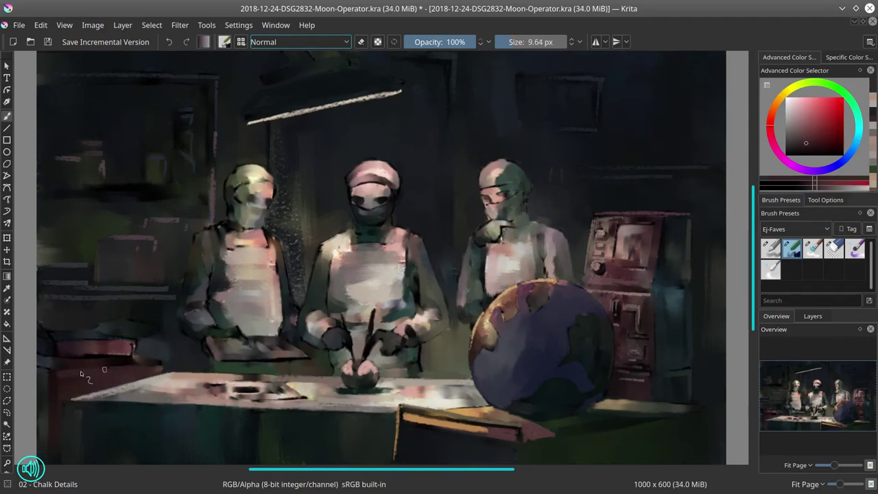
ctrl+click(61, 354)
drag(66, 356, 133, 352)
ctrl+click(82, 352)
ctrl+click(130, 306)
ctrl+click(145, 347)
mouse_move(130, 307)
mouse_down()
mouse_move(143, 339)
mouse_move(128, 317)
mouse_up()
ctrl+click(165, 330)
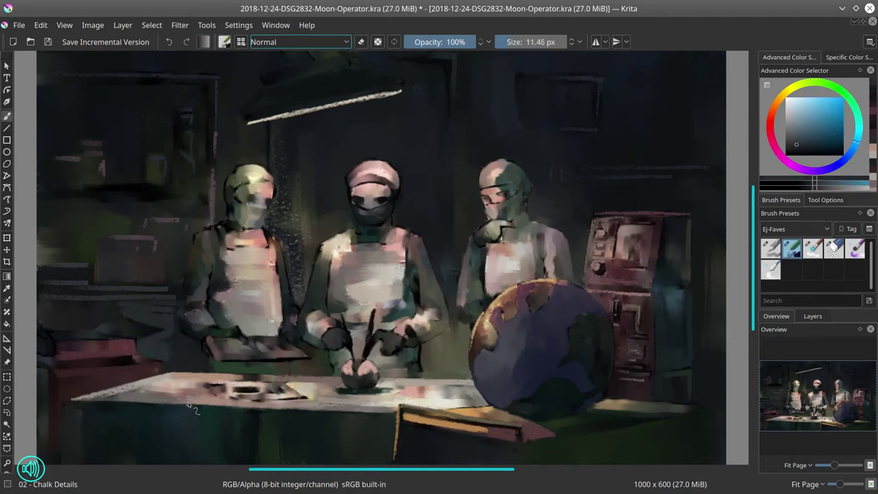
- Paint a lighter muted red along the left cabinet's top edge, reducing the brush to about 7 px
ctrl+click(71, 360)
click(820, 145)
drag(56, 370, 148, 361)
ctrl+click(142, 362)
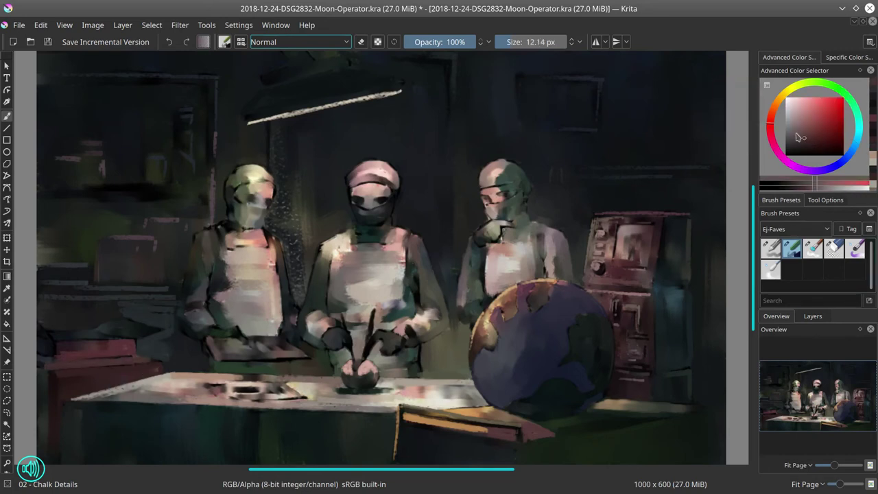
ctrl+click(61, 366)
drag(53, 366, 146, 361)
shift+drag(145, 360, 142, 361)
drag(141, 361, 160, 361)
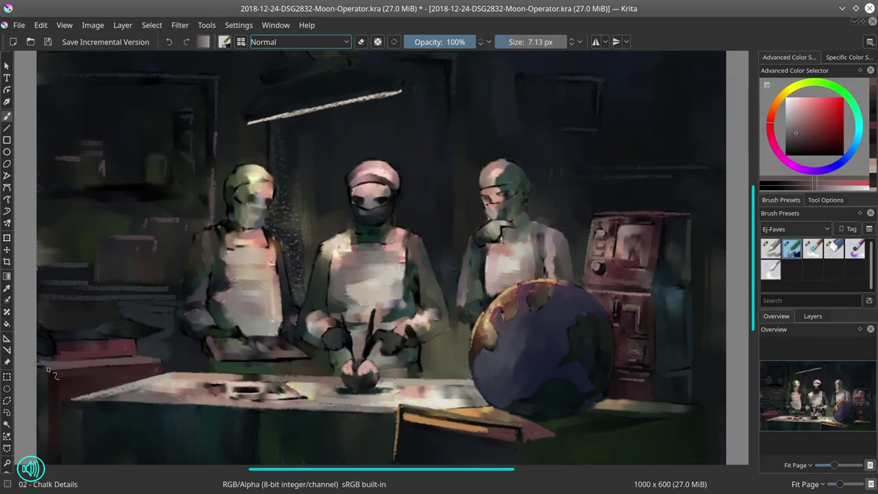
- Add a second slanted red box behind the first one on the left cabinet with sampled reds
ctrl+click(57, 353)
ctrl+click(127, 348)
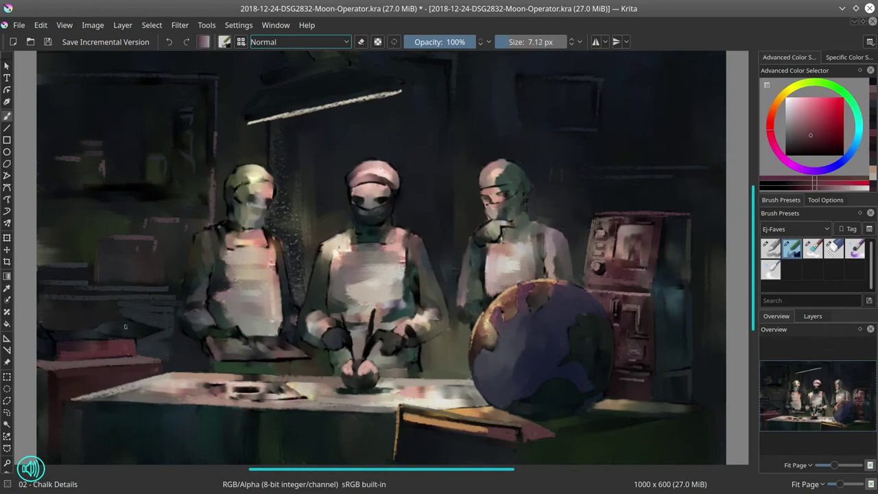
shift+drag(120, 330, 126, 330)
mouse_move(112, 332)
mouse_down()
mouse_move(160, 331)
mouse_move(132, 336)
mouse_up()
ctrl+click(140, 335)
ctrl+click(133, 337)
mouse_move(126, 335)
mouse_down()
mouse_move(163, 327)
mouse_move(127, 336)
mouse_up()
ctrl+click(171, 331)
ctrl+click(89, 347)
shift+drag(48, 328, 55, 338)
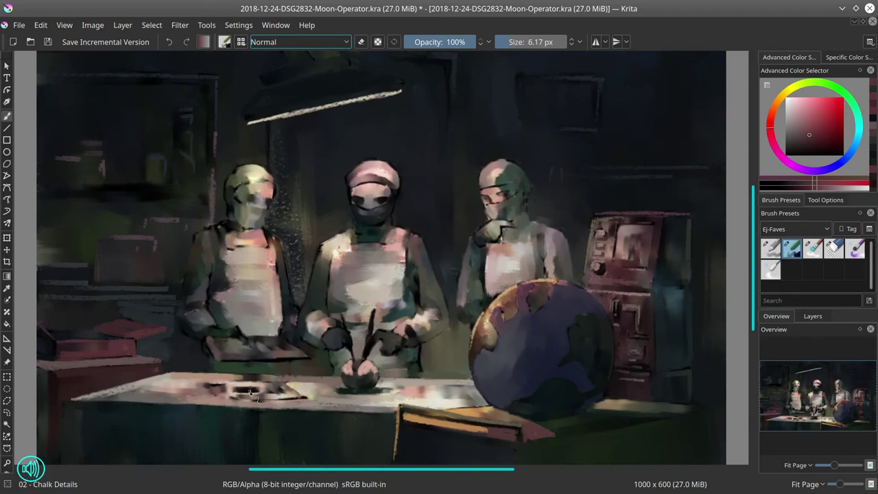
- Touch up the dark areas around the stacked red boxes with sampled dark tones and a brush of about 10.6 px
ctrl+click(72, 362)
key(bracketright)
key(bracketright)
key(bracketright)
key(bracketright)
key(bracketright)
key(bracketright)
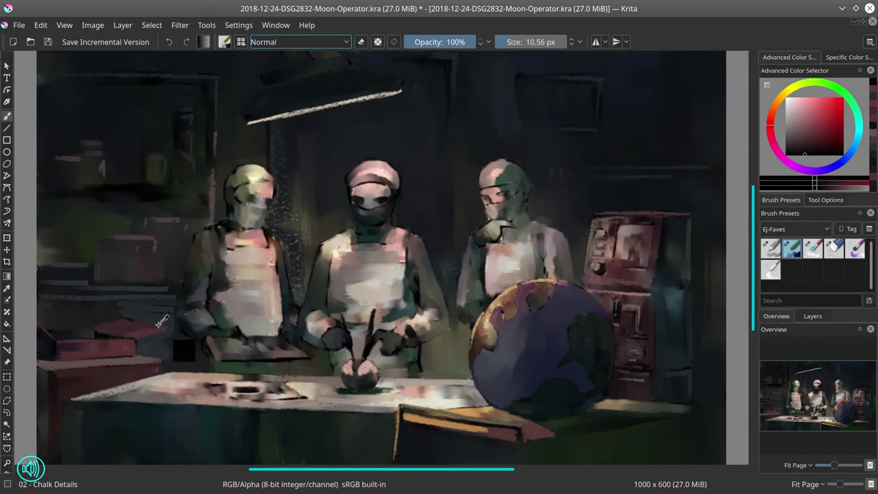
ctrl+click(162, 321)
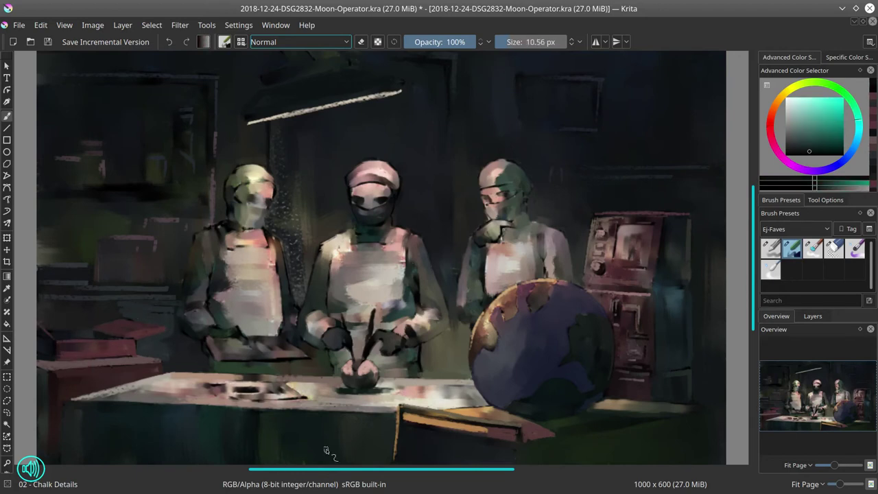
- Soften the speckled background streak beside the left surgeon with the blender brush, and save the painting
key(period)
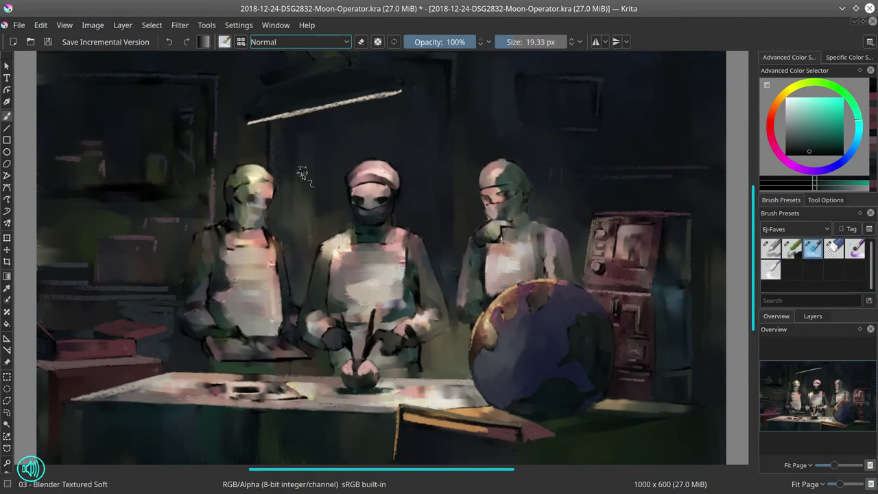
key(ctrl+s)
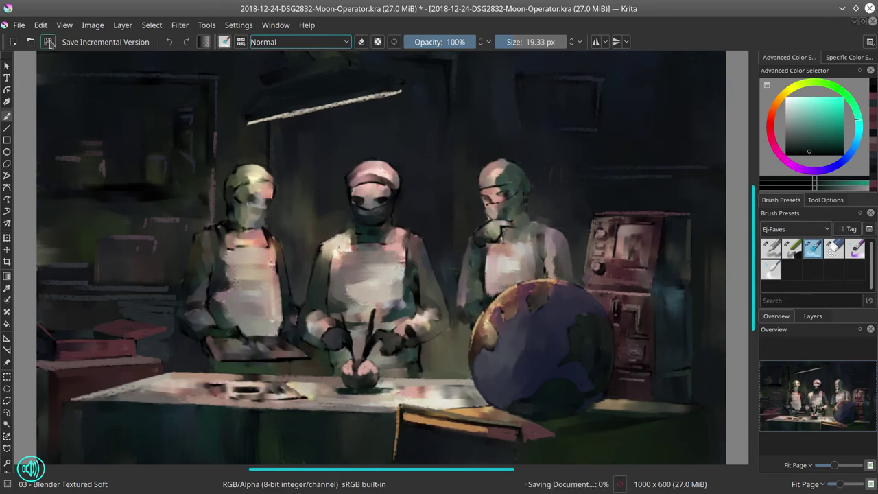
scroll(491, 240, down, 5)
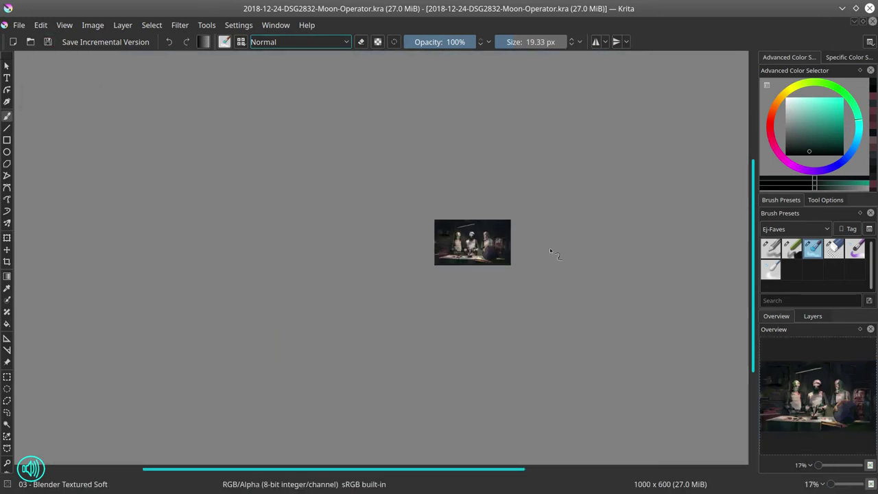
- Rework the pointed red corner of the box below the globe with sampled dark green and red tones in Chalk Details
scroll(550, 248, up, 3)
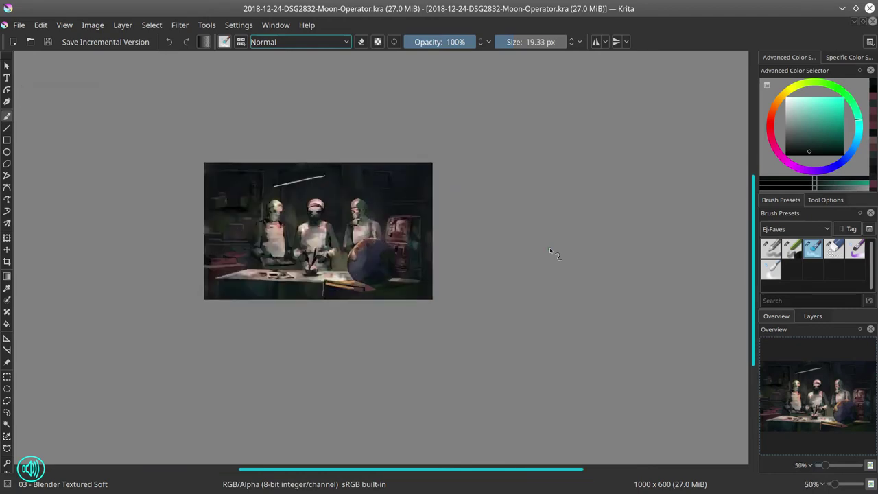
scroll(381, 274, up, 3)
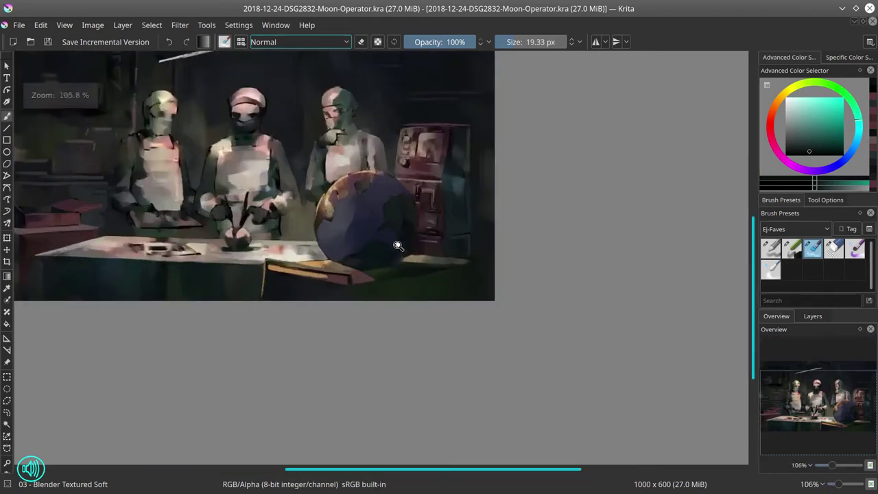
ctrl+click(406, 294)
key(slash)
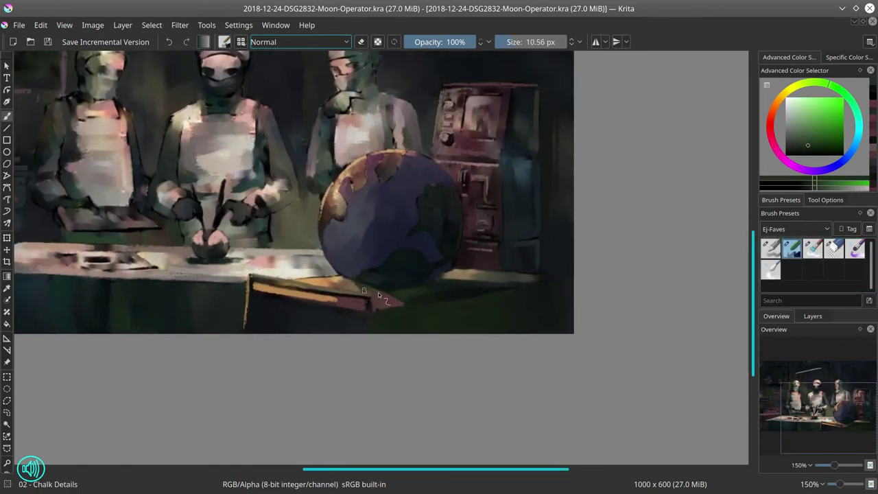
ctrl+click(406, 300)
mouse_move(406, 301)
mouse_down()
mouse_move(377, 305)
mouse_move(364, 289)
mouse_move(368, 322)
mouse_move(384, 303)
mouse_move(356, 304)
mouse_move(354, 288)
mouse_move(374, 310)
mouse_up()
ctrl+click(362, 298)
ctrl+click(380, 307)
ctrl+click(330, 298)
ctrl+click(363, 304)
ctrl+click(375, 313)
ctrl+click(369, 310)
- Redefine the side contour of the left surgeon's face with sampled dark and muted tones
mouse_move(237, 237)
mouse_down()
mouse_move(296, 310)
mouse_move(317, 108)
mouse_move(313, 120)
mouse_move(325, 123)
mouse_move(313, 130)
mouse_up()
ctrl+click(309, 124)
ctrl+click(323, 136)
ctrl+click(323, 125)
click(811, 141)
click(770, 120)
ctrl+click(345, 132)
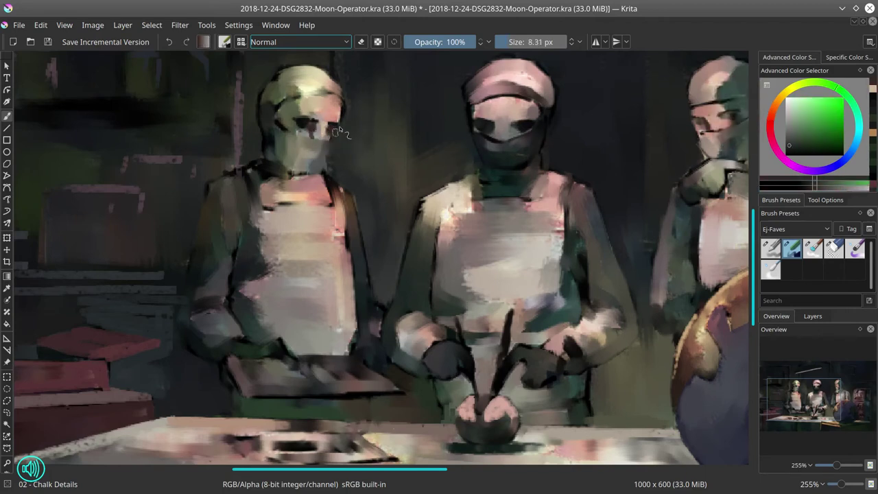
ctrl+click(325, 129)
mouse_move(342, 124)
mouse_down()
mouse_move(301, 131)
mouse_move(297, 95)
mouse_move(328, 91)
mouse_up()
- Refine the left surgeon's eye area and cap with sampled brown, green and cream tones, using a smaller brush
ctrl+click(313, 127)
ctrl+click(310, 134)
key(bracketleft)
key(bracketleft)
ctrl+click(296, 108)
ctrl+click(299, 97)
key(bracketleft)
ctrl+click(337, 91)
ctrl+click(311, 137)
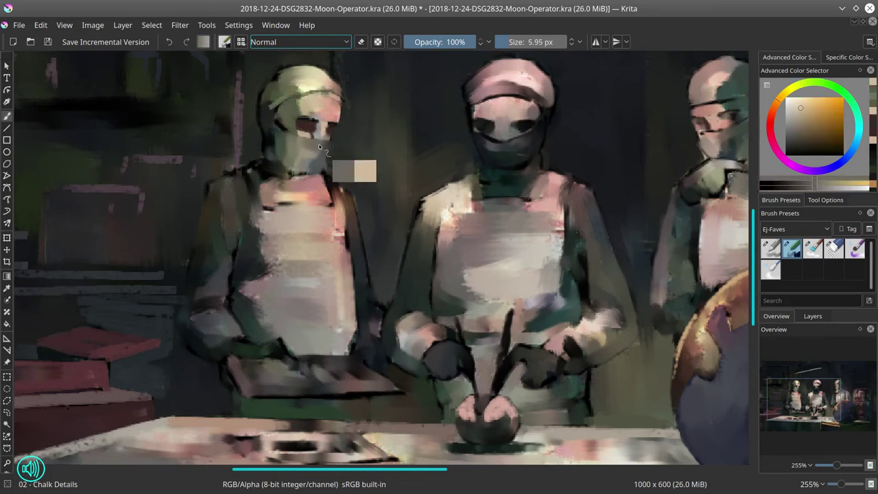
- Paint a pale cream band along the upper edge of the left surgeon's mask with a brush about 5.4 px wide
ctrl+click(303, 138)
ctrl+click(321, 141)
key(bracketleft)
drag(286, 133, 334, 139)
ctrl+click(322, 124)
- Trim the left surgeon's forehead and mask profile with sampled dark background colors
ctrl+click(345, 131)
drag(344, 113, 345, 96)
ctrl+click(353, 86)
mouse_move(339, 147)
mouse_down()
mouse_move(334, 163)
mouse_move(348, 186)
mouse_up()
ctrl+click(343, 168)
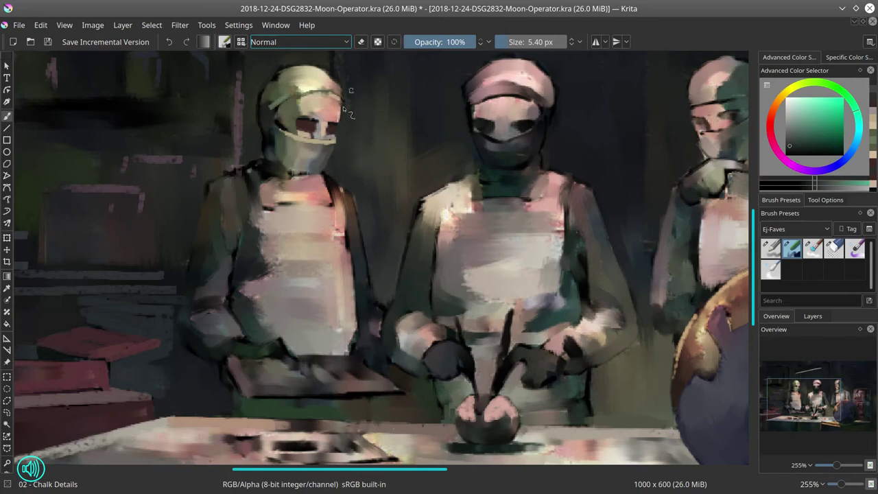
- Refine the left surgeon's eyes and nose bridge with sampled skin and shadow tones
ctrl+click(333, 101)
ctrl+click(330, 108)
mouse_move(324, 127)
mouse_down()
mouse_move(323, 134)
mouse_move(304, 125)
mouse_move(334, 140)
mouse_move(304, 124)
mouse_move(332, 129)
mouse_move(302, 128)
mouse_move(314, 126)
mouse_up()
ctrl+click(304, 124)
key(bracketleft)
ctrl+click(334, 117)
ctrl+click(332, 140)
ctrl+click(306, 125)
ctrl+click(334, 123)
- Darken the left surgeon's eye sockets and refine the cheek and mask edge with sampled face and shadow tones
ctrl+click(306, 118)
ctrl+click(288, 177)
ctrl+click(247, 269)
key(bracketright)
mouse_move(328, 129)
mouse_down()
mouse_move(335, 131)
mouse_move(306, 122)
mouse_move(317, 138)
mouse_move(333, 140)
mouse_up()
ctrl+click(288, 118)
ctrl+click(297, 109)
ctrl+click(281, 141)
ctrl+click(331, 127)
key(bracketleft)
ctrl+click(327, 141)
ctrl+click(338, 168)
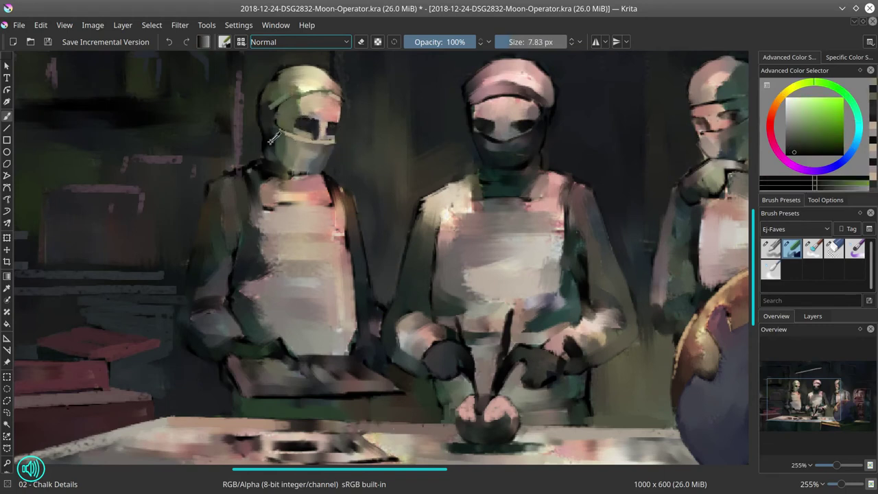
- Clean up the left surgeon's neck, collar and outer shoulder edge with sampled dark green and black tones, using a 7.83 px brush
ctrl+click(272, 167)
ctrl+click(272, 167)
ctrl+click(279, 172)
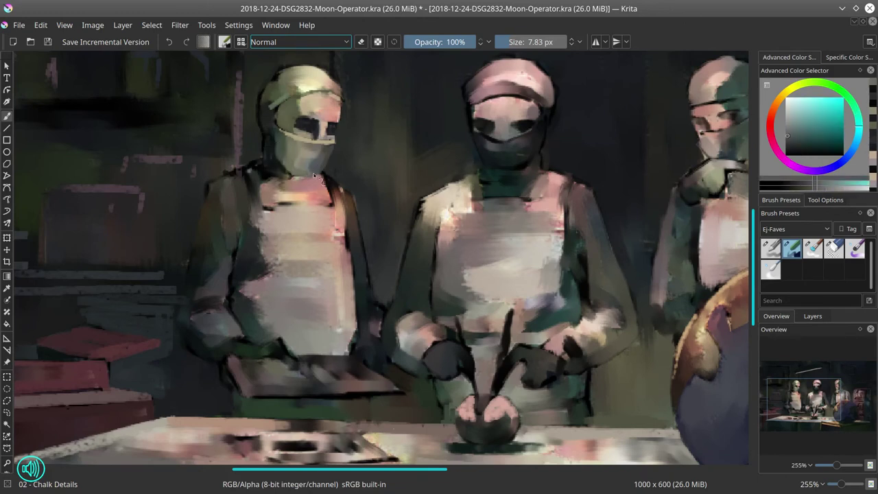
ctrl+click(271, 183)
mouse_move(276, 174)
mouse_down()
mouse_move(271, 182)
mouse_move(306, 174)
mouse_up()
ctrl+click(283, 170)
ctrl+click(306, 181)
ctrl+click(307, 186)
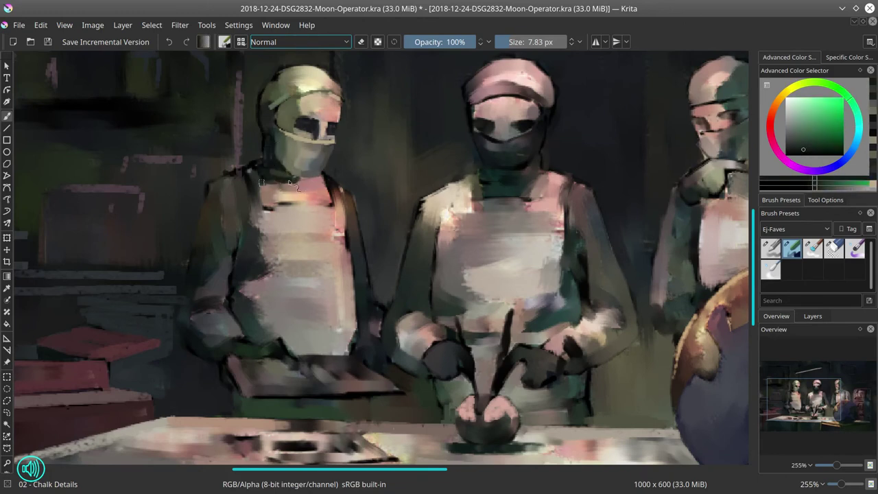
ctrl+click(212, 187)
drag(210, 184, 218, 178)
- Reshape the back edge of the left surgeon's cap with sampled tones and smooth the dark background beside the head
ctrl+click(260, 130)
mouse_move(261, 122)
mouse_down()
mouse_move(260, 103)
mouse_move(278, 74)
mouse_move(301, 66)
mouse_up()
ctrl+click(271, 88)
ctrl+click(287, 74)
ctrl+click(267, 80)
ctrl+click(267, 80)
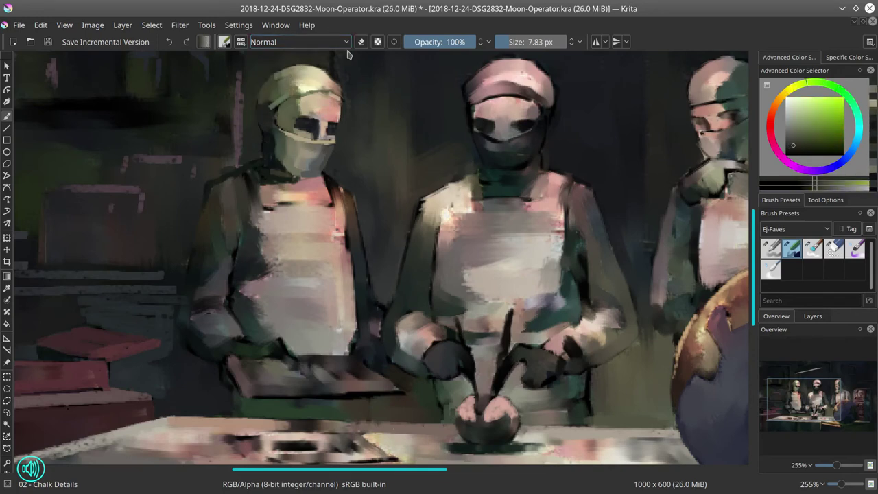
ctrl+click(267, 80)
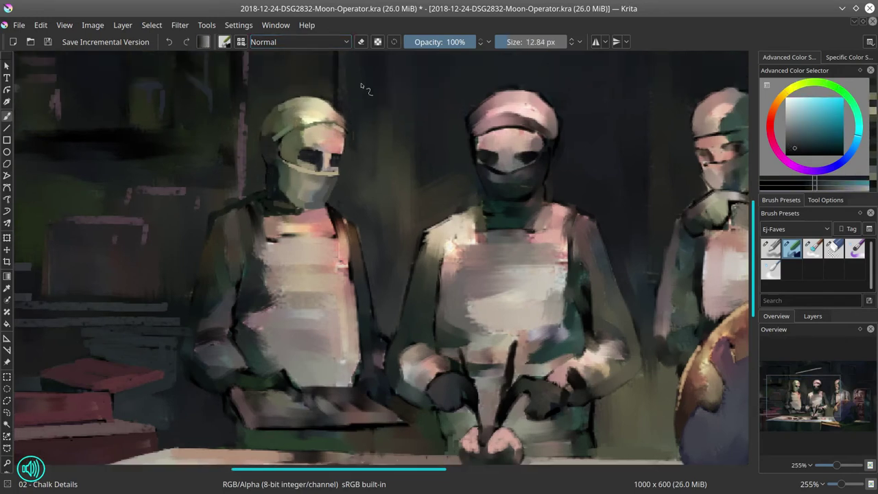
ctrl+click(356, 84)
ctrl+click(352, 83)
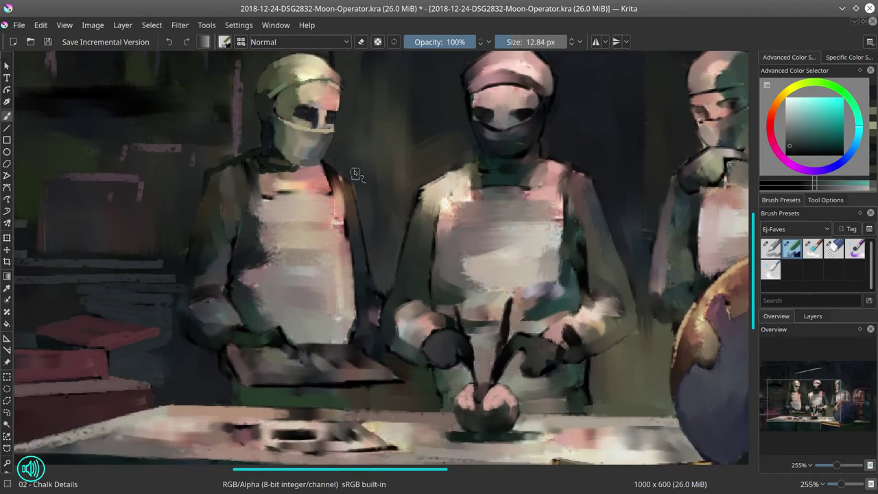
- Paint thin peach apron straps and salmon-pink light patches along both sleeves of the left surgeon
ctrl+click(261, 200)
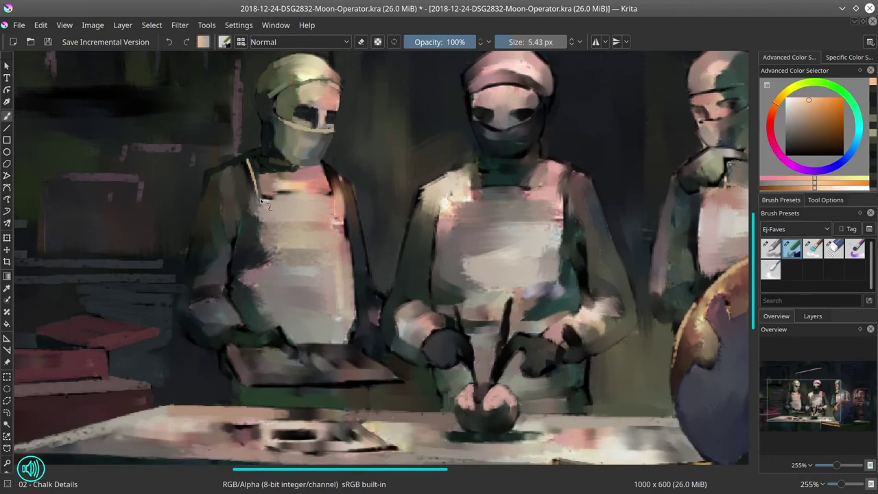
ctrl+click(319, 181)
shift+drag(339, 180, 346, 180)
drag(348, 180, 356, 240)
drag(224, 193, 226, 235)
mouse_move(218, 239)
shift+mouse_down()
mouse_move(228, 239)
mouse_move(213, 240)
shift+mouse_up()
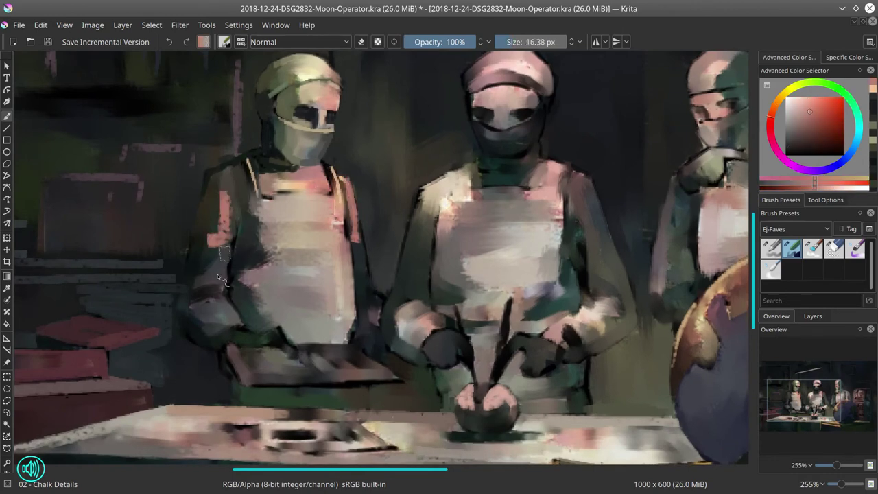
shift+drag(229, 313, 226, 312)
drag(221, 305, 240, 325)
drag(357, 242, 368, 294)
drag(367, 300, 375, 323)
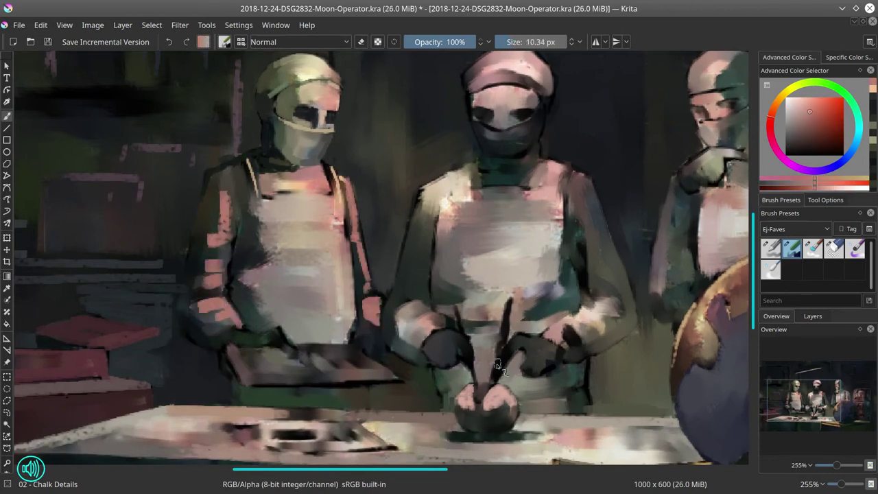
- Blend the salmon patches on the left surgeon's sleeves with the Blender Textured Soft brush at 8.13 px
click(812, 248)
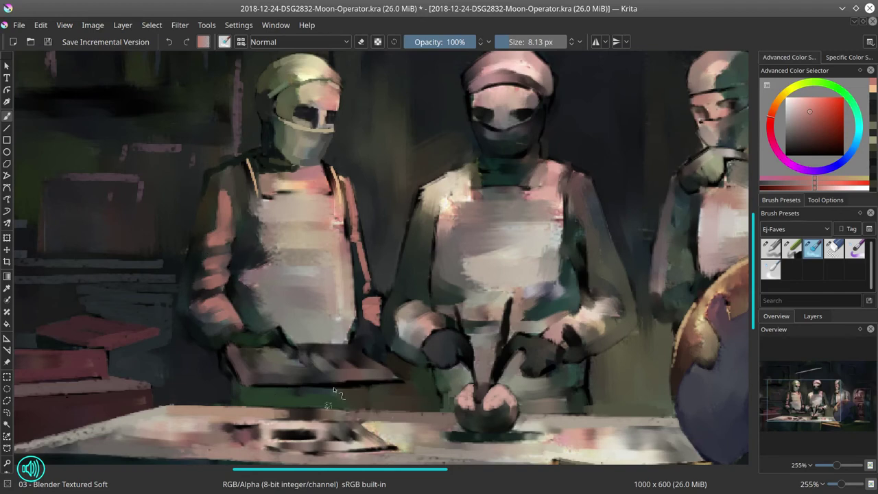
drag(350, 240, 345, 186)
drag(356, 246, 382, 300)
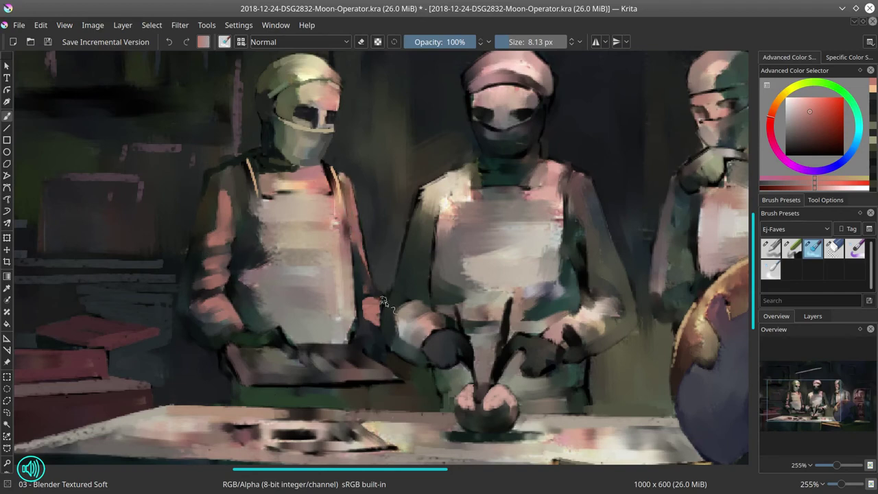
- Switch back to the Chalk Details brush and paint the left surgeon's pink hands on the tray, trimming the fingers with dark tones
key(slash)
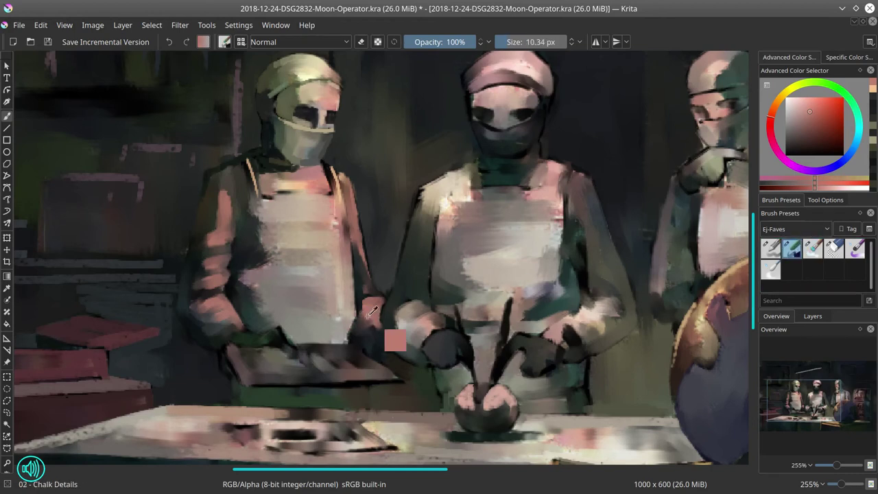
drag(286, 345, 260, 339)
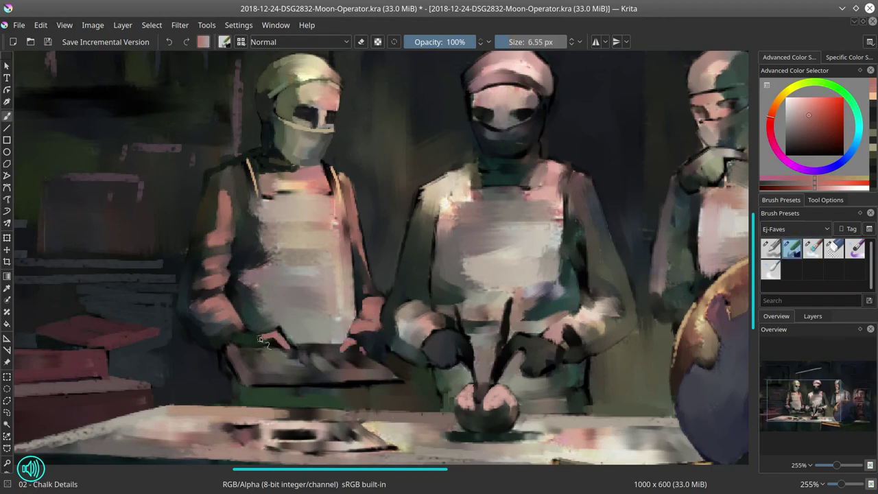
ctrl+click(339, 314)
ctrl+click(297, 339)
ctrl+click(285, 350)
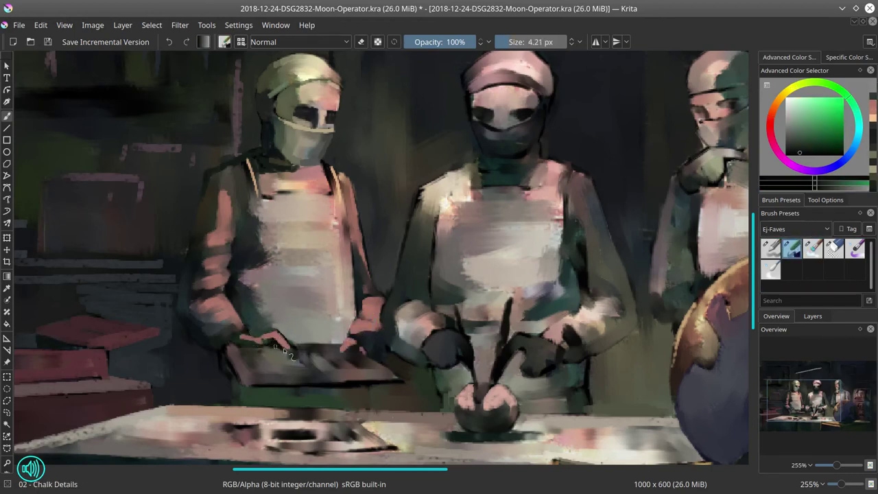
ctrl+click(376, 334)
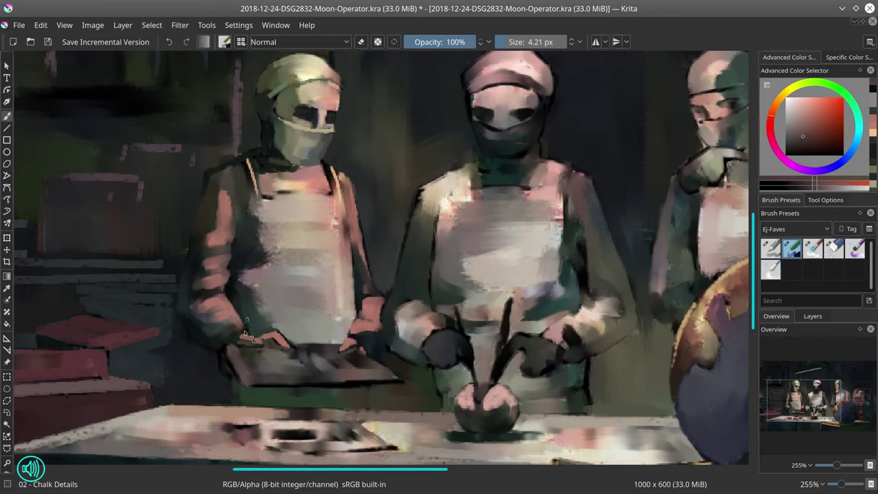
ctrl+click(361, 338)
- Sharpen the outer corner and side edge of the left surgeon's tray and the sleeve cuff above it with sampled dark colors
ctrl+click(237, 342)
ctrl+click(231, 345)
ctrl+click(226, 345)
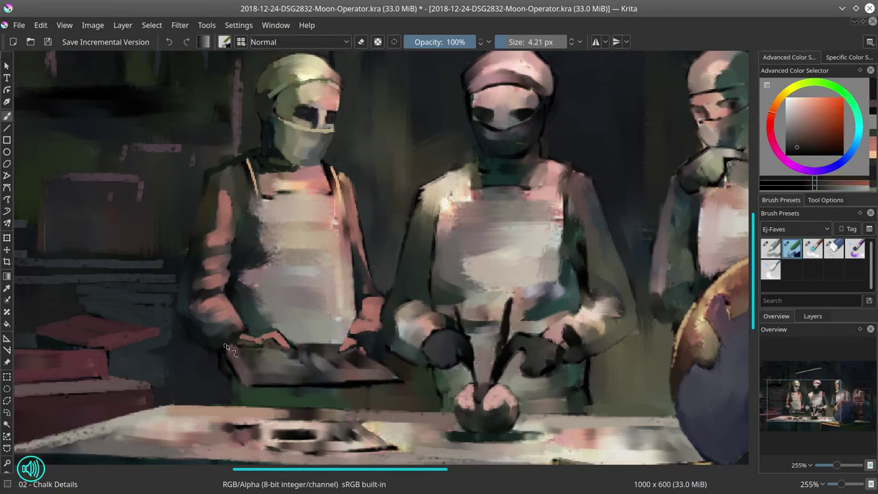
ctrl+click(237, 353)
mouse_move(226, 344)
mouse_down()
mouse_move(250, 362)
mouse_move(222, 356)
mouse_move(220, 364)
mouse_move(190, 329)
mouse_move(220, 356)
mouse_move(228, 377)
mouse_up()
ctrl+click(214, 345)
ctrl+click(196, 324)
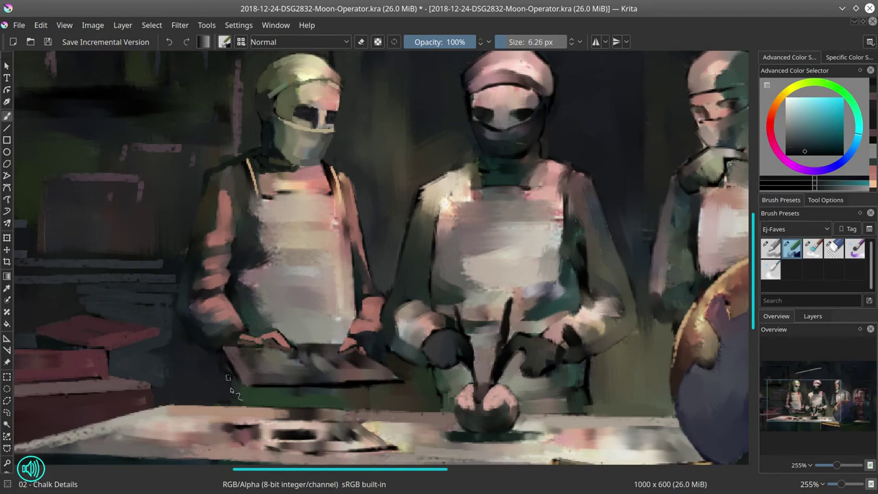
- Clean up the background around the left surgeon's outer elbow, arm and shoulder with sampled dark tones
ctrl+click(183, 336)
key(bracketright)
key(bracketright)
key(bracketright)
ctrl+click(177, 306)
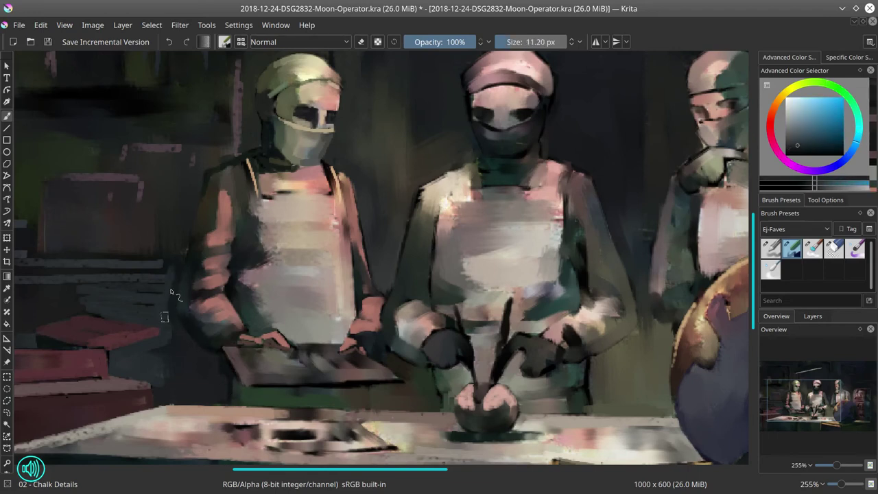
ctrl+click(191, 262)
key(bracketleft)
key(bracketleft)
key(bracketleft)
drag(192, 210, 233, 173)
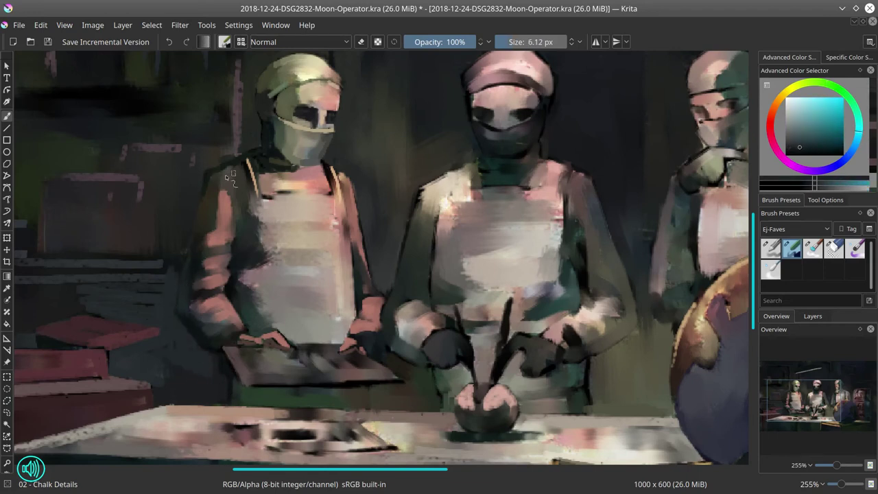
ctrl+click(234, 175)
- Define the front edge of the left surgeon's tray and the dark green cloth beneath it with a 6.12 px brush
ctrl+click(260, 382)
drag(258, 383, 394, 379)
ctrl+click(357, 378)
ctrl+click(325, 394)
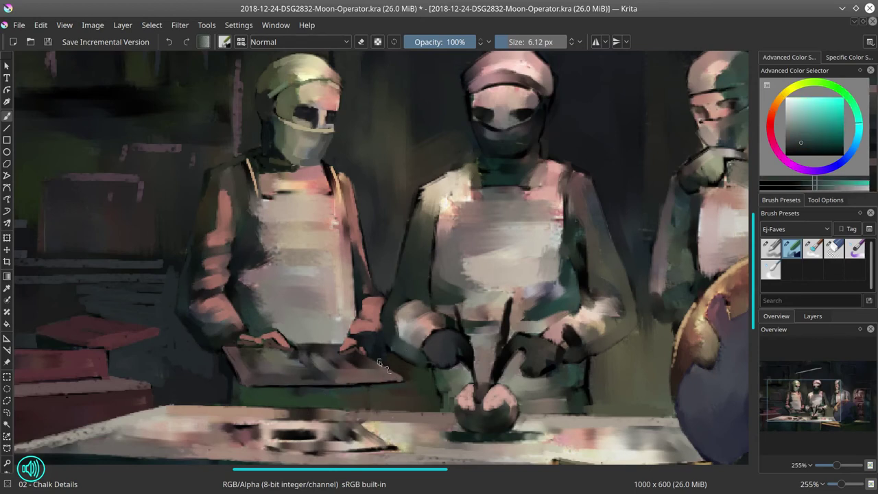
- Save the painting, mirror the image horizontally and check the whole composition at a small size
click(48, 42)
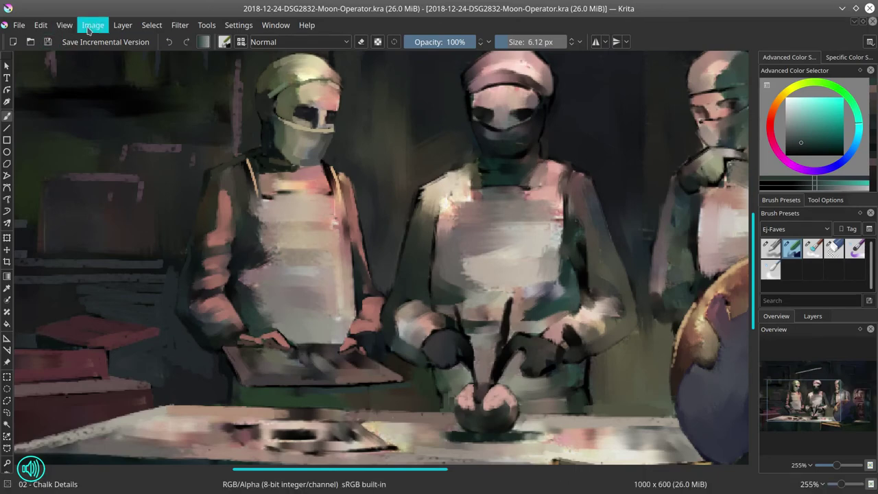
click(93, 25)
click(130, 154)
drag(531, 281, 332, 276)
scroll(332, 276, down, 4)
scroll(538, 260, down, 2)
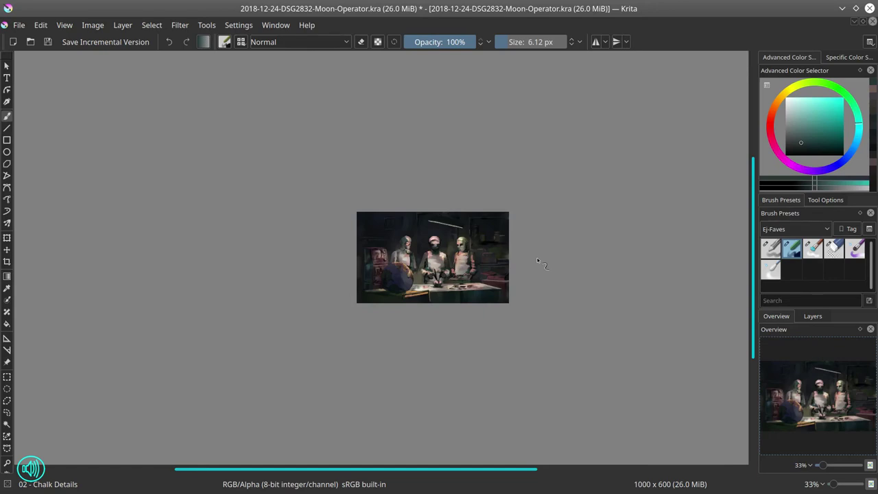
scroll(538, 261, down, 2)
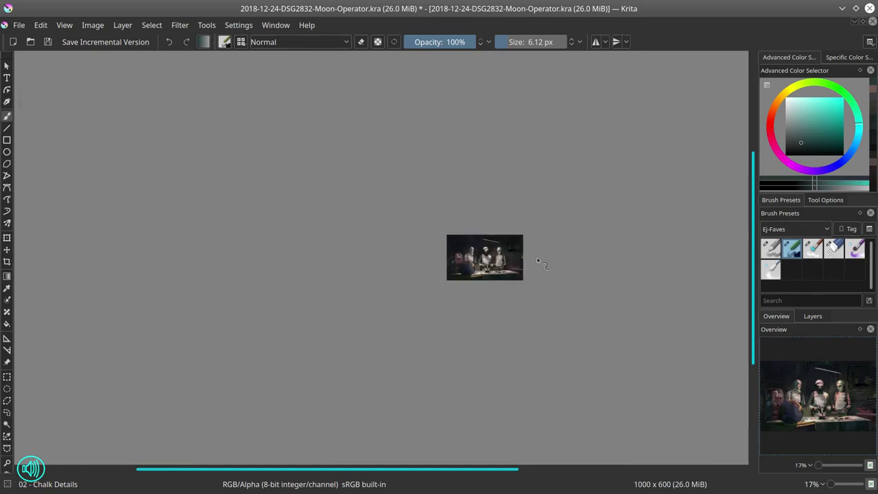
key(ctrl+shift+0)
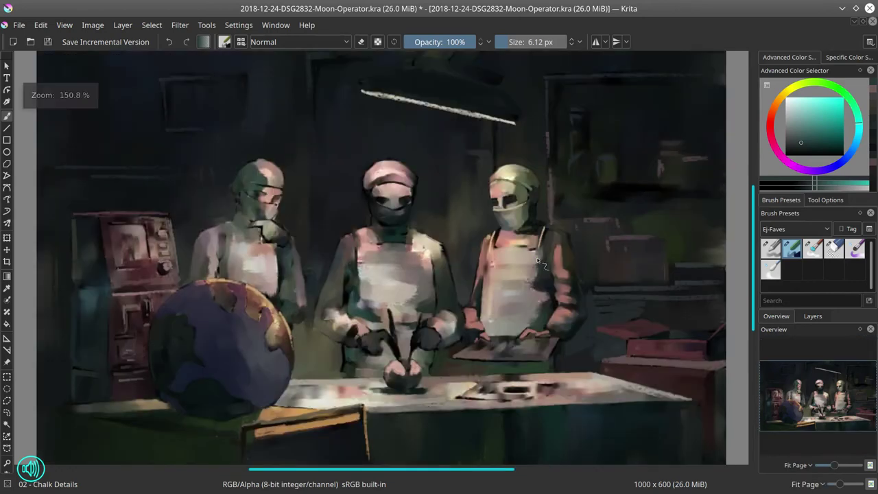
- Paint a row of thin pale surgical instruments on the right surgeon's tray, using a sampled light tone
mouse_move(497, 309)
mouse_down()
mouse_move(539, 269)
mouse_move(523, 293)
mouse_up()
ctrl+click(514, 138)
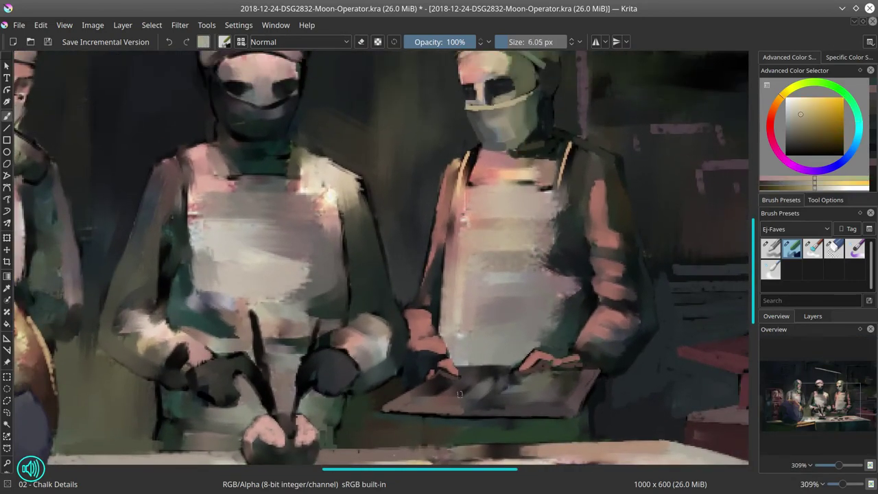
mouse_move(453, 384)
mouse_down()
mouse_move(429, 404)
mouse_move(461, 379)
mouse_move(459, 398)
mouse_move(473, 386)
mouse_move(471, 407)
mouse_move(485, 406)
mouse_move(451, 384)
mouse_up()
ctrl+click(434, 390)
mouse_move(564, 389)
mouse_down()
mouse_move(565, 439)
mouse_move(609, 329)
mouse_up()
- Redefine the outline of the flat tray lying on the table with sampled table, pink and grey tones at 4.01 px
ctrl+click(430, 442)
ctrl+click(445, 411)
drag(444, 439, 407, 438)
ctrl+click(439, 425)
ctrl+click(435, 409)
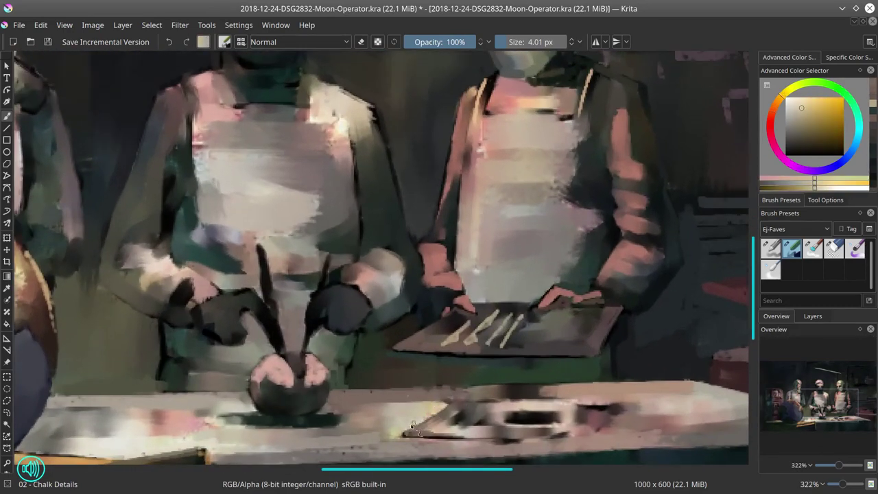
mouse_move(455, 397)
mouse_down()
mouse_move(434, 418)
mouse_move(566, 397)
mouse_up()
ctrl+click(447, 450)
drag(492, 437, 541, 440)
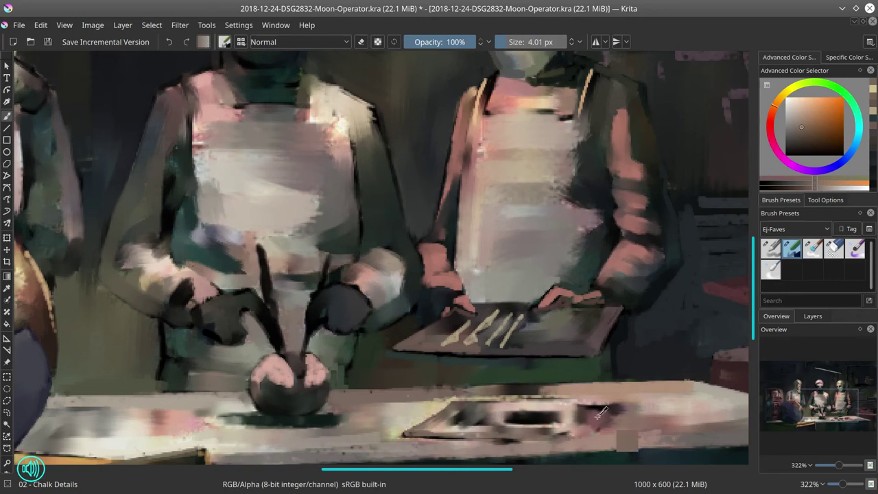
ctrl+click(615, 426)
drag(557, 403, 611, 405)
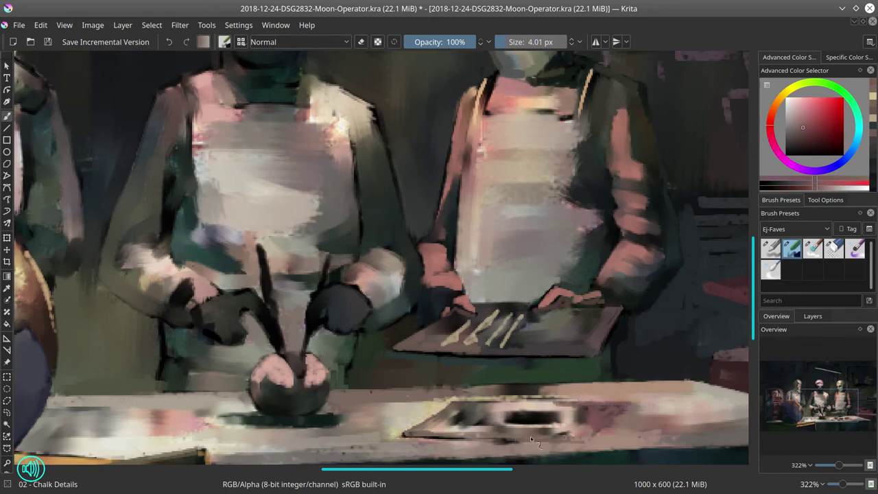
ctrl+click(506, 445)
ctrl+click(505, 447)
mouse_move(496, 444)
mouse_down()
mouse_move(539, 444)
mouse_move(536, 419)
mouse_move(559, 420)
mouse_up()
- Add small pale yellow instruments to the tray on the table with a fine brush and undo the last stroke
ctrl+click(509, 336)
click(809, 107)
drag(475, 422, 484, 411)
drag(468, 409, 451, 425)
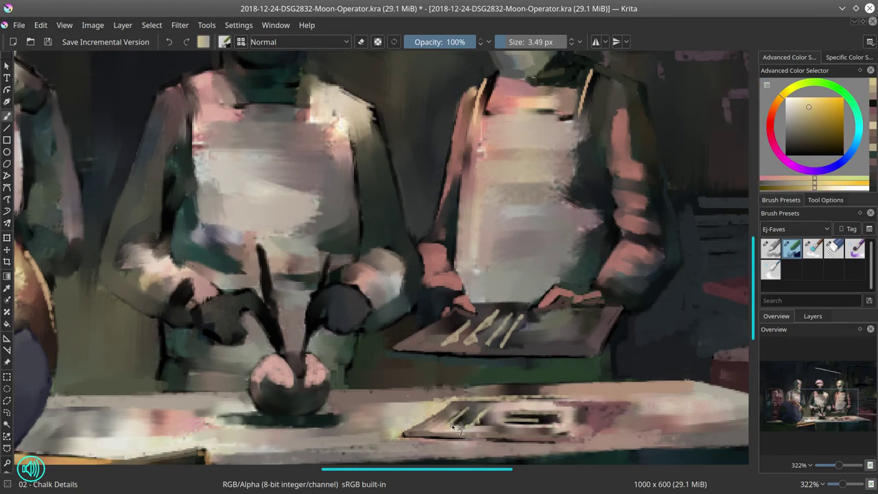
key(ctrl+z)
ctrl+click(444, 426)
- Paint a rounded grey-olive lump with a dark underside in the middle of the table tray
ctrl+click(544, 413)
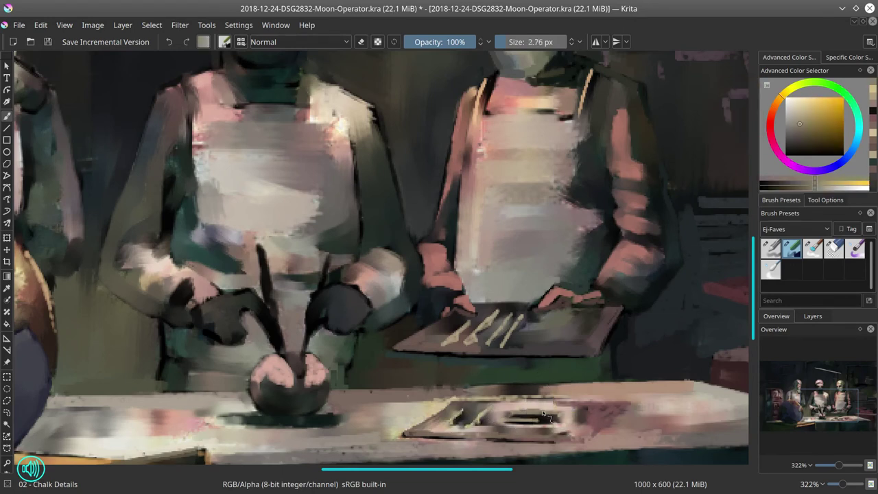
ctrl+click(551, 418)
drag(530, 411, 559, 427)
ctrl+click(530, 415)
ctrl+click(530, 431)
ctrl+click(480, 423)
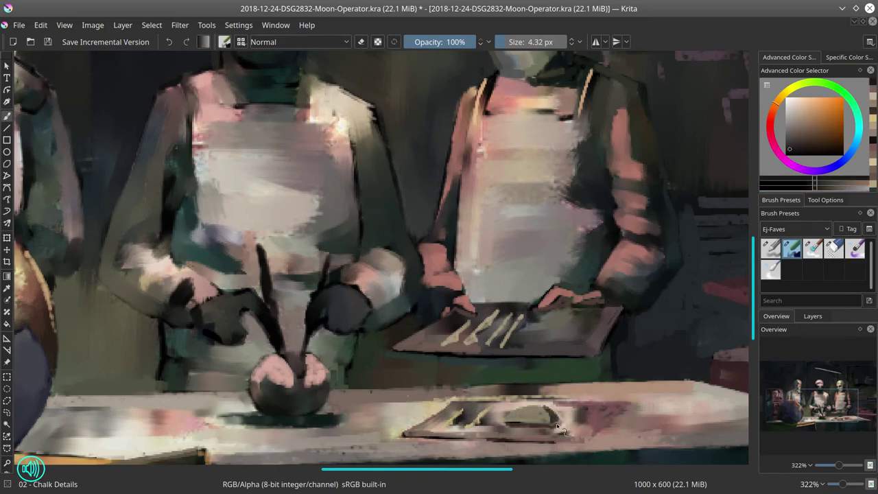
- Add pale cream marks and light edges around the items on the table tray with a 4.32 px brush
ctrl+click(495, 420)
mouse_move(488, 415)
mouse_down()
mouse_move(456, 427)
mouse_move(464, 424)
mouse_up()
ctrl+click(475, 455)
drag(457, 406, 495, 405)
mouse_move(554, 427)
mouse_down()
mouse_move(471, 429)
mouse_move(570, 439)
mouse_move(625, 405)
mouse_up()
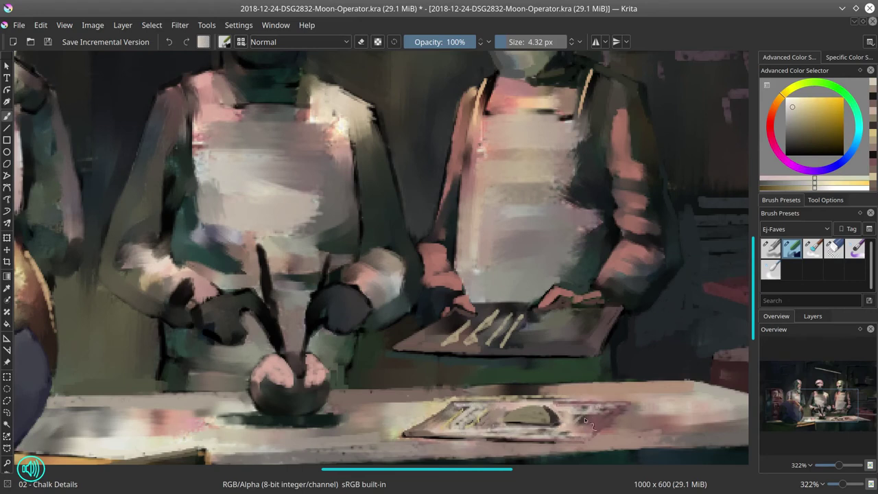
drag(590, 431, 627, 403)
drag(461, 405, 419, 428)
- Refine the pink contents of the central bowl and the dark tool tips inside it with sampled colors
ctrl+click(295, 359)
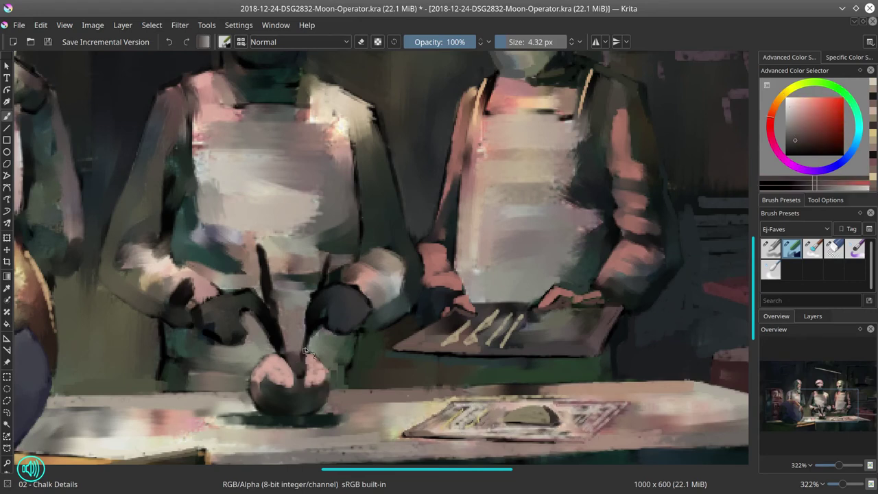
ctrl+click(287, 364)
drag(296, 354, 300, 370)
ctrl+click(296, 358)
ctrl+click(313, 369)
drag(308, 358, 328, 392)
ctrl+click(333, 381)
ctrl+click(269, 372)
drag(257, 368, 275, 353)
- Reshape both sides of the central bowl with sampled dark bowl and table tones
ctrl+click(266, 388)
ctrl+click(240, 396)
mouse_move(261, 393)
mouse_down()
mouse_move(283, 409)
mouse_move(259, 391)
mouse_move(255, 412)
mouse_up()
ctrl+click(251, 402)
ctrl+click(259, 411)
ctrl+click(261, 394)
ctrl+click(240, 398)
ctrl+click(328, 396)
drag(328, 401, 317, 415)
ctrl+click(327, 415)
- Rework the dark shadow under the central bowl and trim its ends with sampled table colors
mouse_move(256, 415)
mouse_down()
mouse_move(207, 415)
mouse_move(241, 423)
mouse_up()
ctrl+click(203, 423)
ctrl+click(347, 430)
mouse_move(351, 426)
mouse_down()
mouse_move(252, 428)
mouse_move(370, 416)
mouse_up()
ctrl+click(329, 417)
ctrl+click(319, 414)
- Define the central bowl's rim, rounded body and pink interior with a brush about 3.65 px wide
drag(257, 393, 252, 392)
drag(253, 393, 261, 406)
mouse_move(325, 398)
mouse_down()
mouse_move(318, 411)
mouse_move(263, 419)
mouse_up()
ctrl+click(294, 426)
ctrl+click(262, 407)
ctrl+click(273, 383)
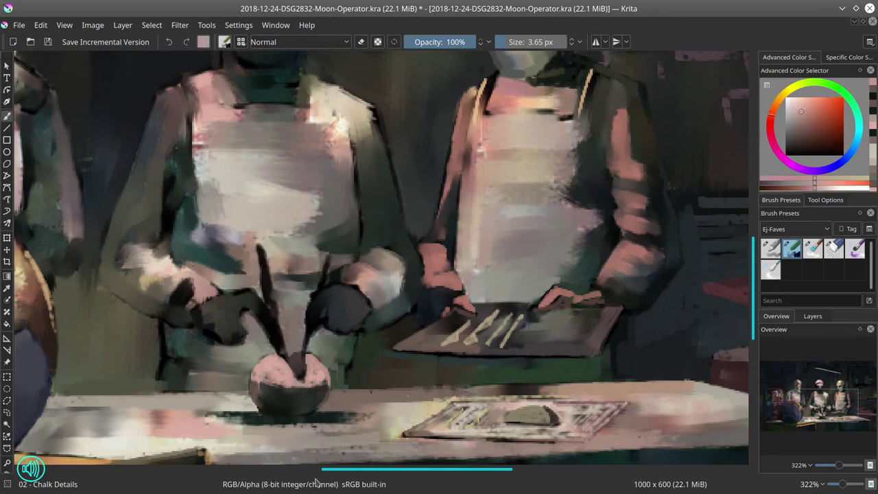
scroll(423, 266, down, 3)
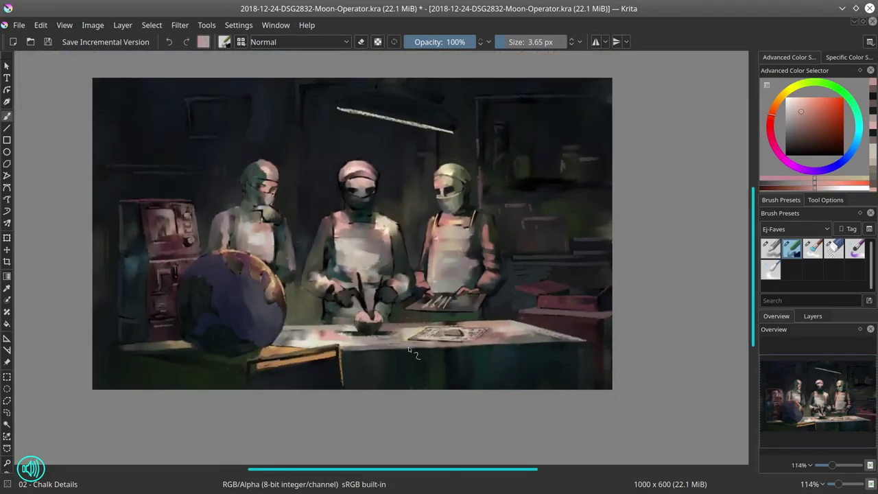
- Save the painting and refine the right surgeon's hand nearest the central figure with sampled pink and dark tones, using a 4.48 px brush
click(48, 42)
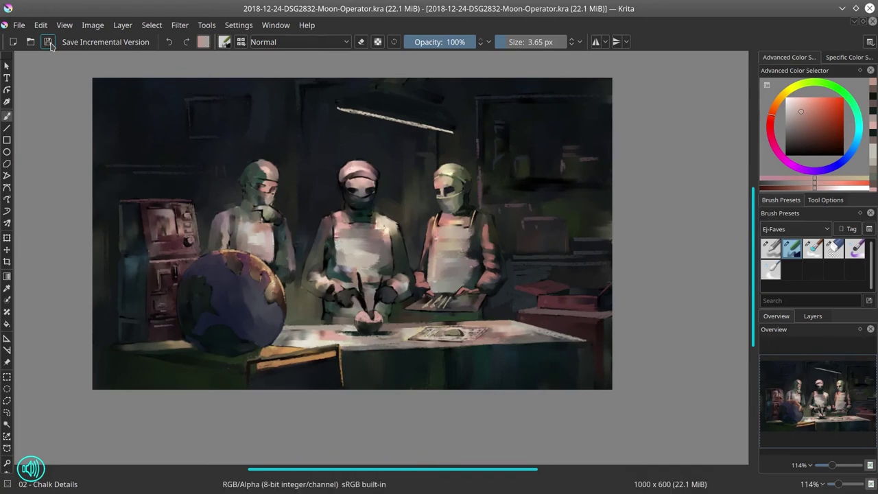
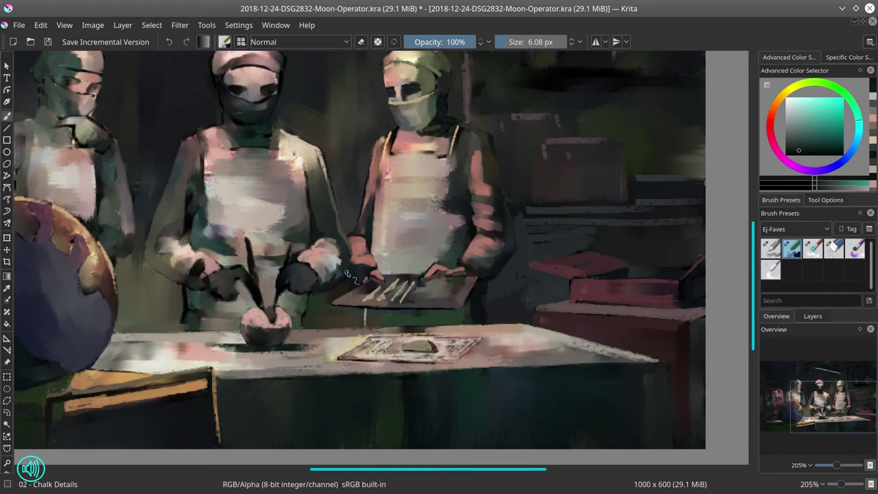
ctrl+click(353, 278)
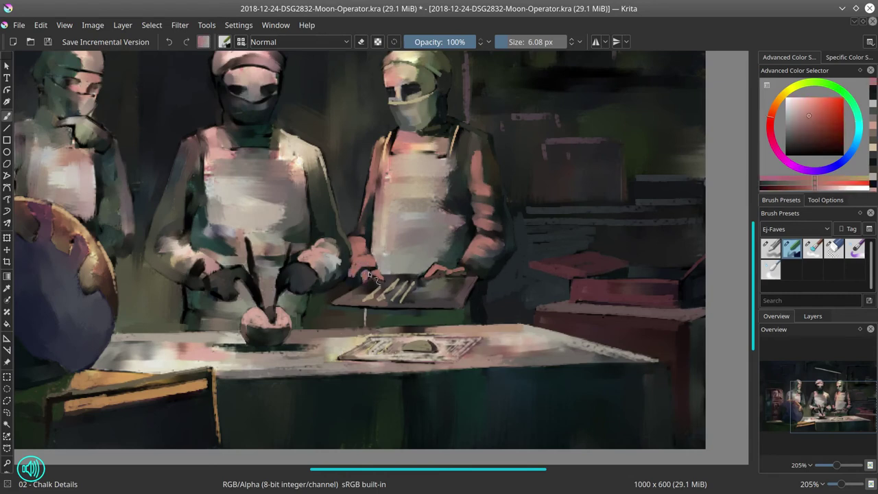
ctrl+click(374, 281)
ctrl+click(375, 284)
drag(370, 276, 378, 277)
ctrl+click(369, 271)
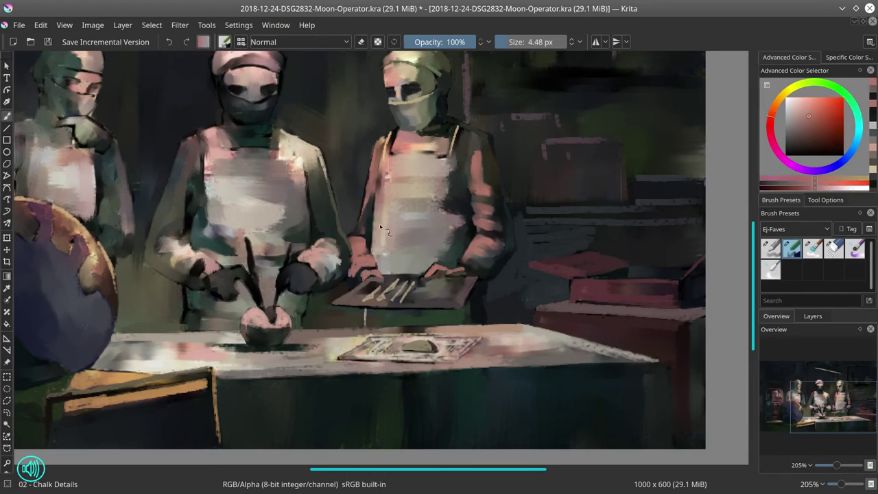
ctrl+click(386, 281)
ctrl+click(366, 262)
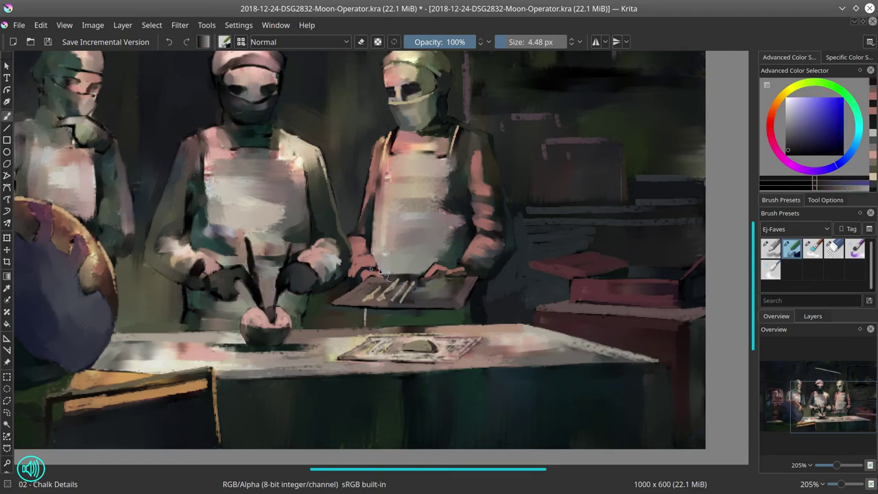
- Refine the right surgeon's other hand on the tray and the narrow sleeve edge with sampled colors, and save the painting
ctrl+click(388, 244)
ctrl+click(419, 281)
ctrl+click(425, 282)
drag(420, 279, 439, 293)
ctrl+click(419, 275)
ctrl+click(362, 230)
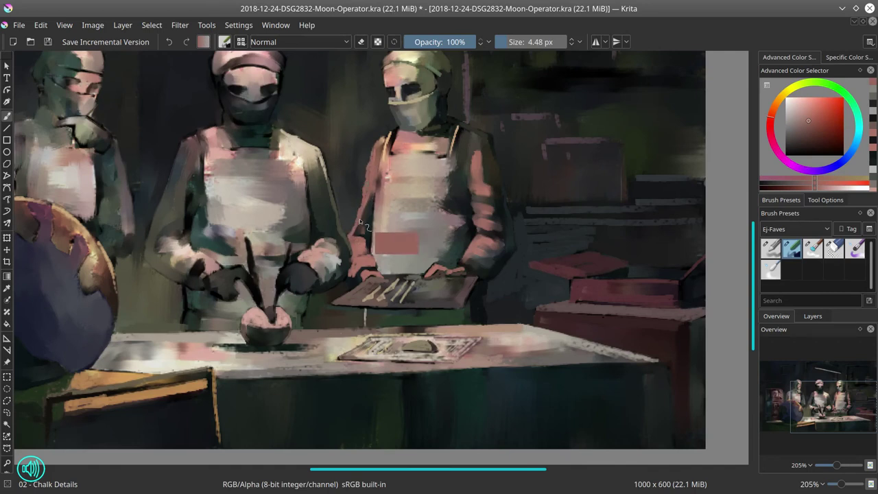
ctrl+click(349, 296)
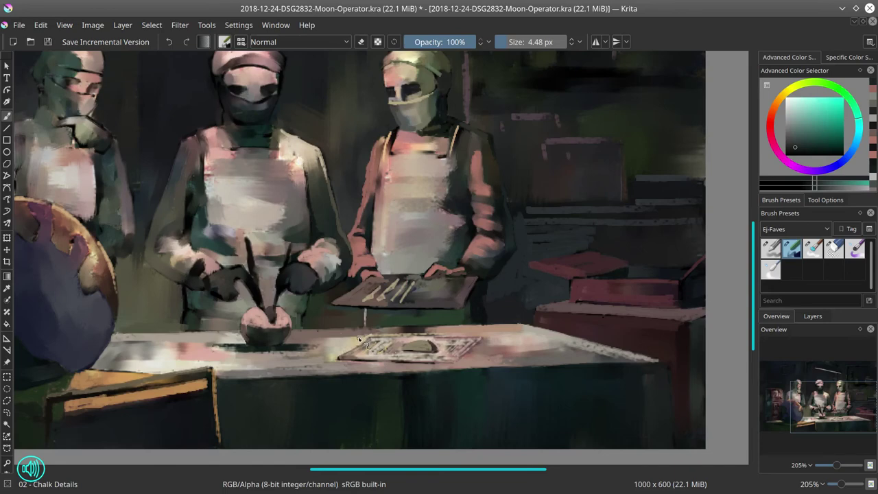
click(47, 41)
- Paint sampled pink light over the central surgeon's dark glove nearest the tray with a 6.89 px brush
scroll(310, 292, up, 1)
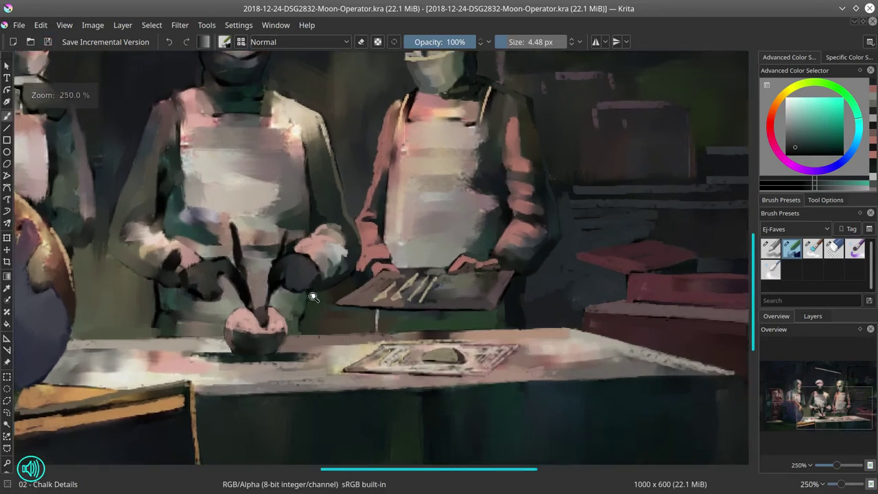
drag(311, 292, 365, 349)
ctrl+click(357, 307)
drag(347, 314, 329, 323)
mouse_move(351, 325)
mouse_down()
mouse_move(356, 330)
mouse_move(349, 330)
mouse_up()
drag(334, 324, 324, 338)
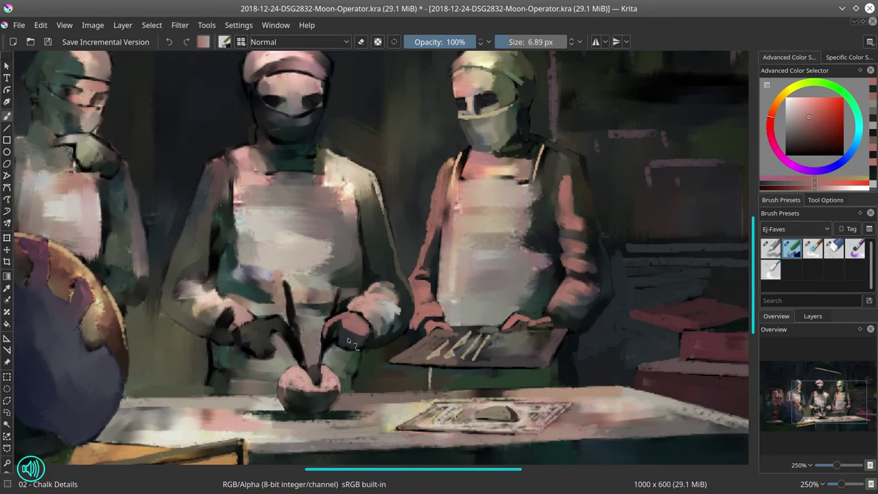
- Paint pink fingers and a lit back over the central surgeon's dark glove on the globe side
drag(269, 324, 280, 318)
drag(255, 327, 240, 344)
mouse_move(261, 335)
mouse_down()
mouse_move(235, 309)
mouse_move(192, 328)
mouse_move(230, 346)
mouse_move(275, 339)
mouse_up()
ctrl+click(296, 331)
ctrl+click(218, 336)
ctrl+click(218, 346)
ctrl+click(266, 362)
- Rework the shadows and pink planes of the central surgeon's tray-side hand with sampled colors at 6.57 px
ctrl+click(340, 352)
mouse_move(340, 351)
mouse_down()
mouse_move(335, 345)
mouse_move(360, 332)
mouse_up()
ctrl+click(353, 337)
drag(362, 336, 371, 327)
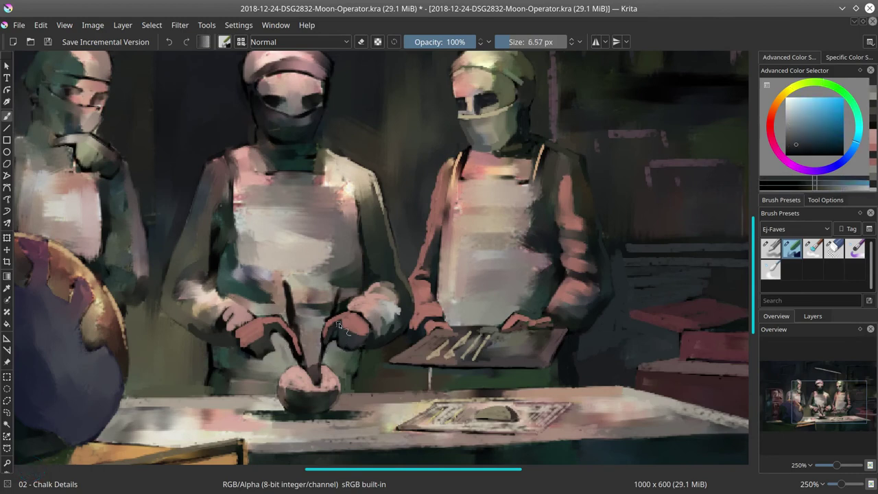
ctrl+click(343, 340)
ctrl+click(342, 320)
ctrl+click(337, 295)
ctrl+click(337, 293)
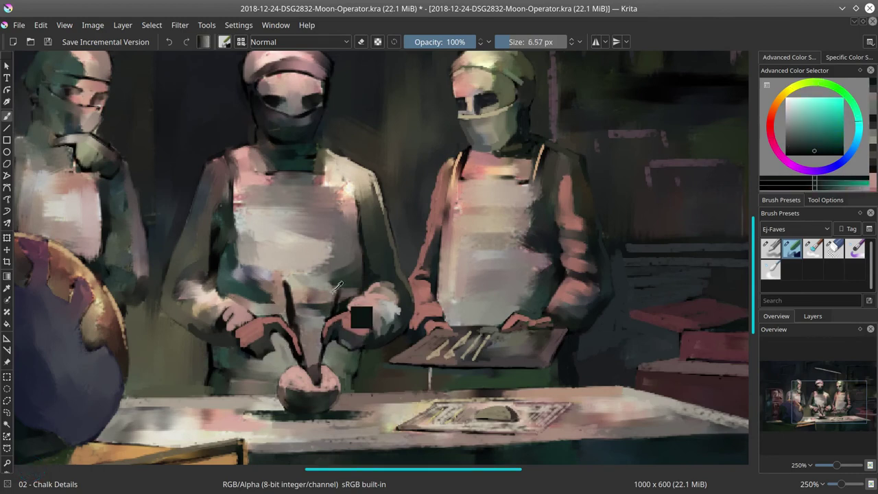
- Slim the dark tool in the central surgeon's globe-side hand by painting sampled apron and dark tones around it
ctrl+click(305, 321)
mouse_move(306, 322)
mouse_down()
mouse_move(309, 335)
mouse_move(291, 346)
mouse_move(300, 359)
mouse_up()
ctrl+click(293, 339)
ctrl+click(286, 354)
ctrl+click(285, 351)
ctrl+click(296, 353)
ctrl+click(291, 294)
drag(291, 291, 297, 325)
ctrl+click(295, 293)
ctrl+click(290, 251)
drag(288, 254, 291, 250)
- Rework the central surgeon's lower apron beside the bowl and its globe-side edge with sampled apron and background tones
ctrl+click(285, 357)
drag(284, 375, 288, 389)
ctrl+click(261, 358)
mouse_move(259, 356)
mouse_down()
mouse_move(234, 357)
mouse_move(212, 371)
mouse_move(210, 392)
mouse_up()
ctrl+click(221, 353)
ctrl+click(216, 373)
ctrl+click(205, 387)
ctrl+click(200, 381)
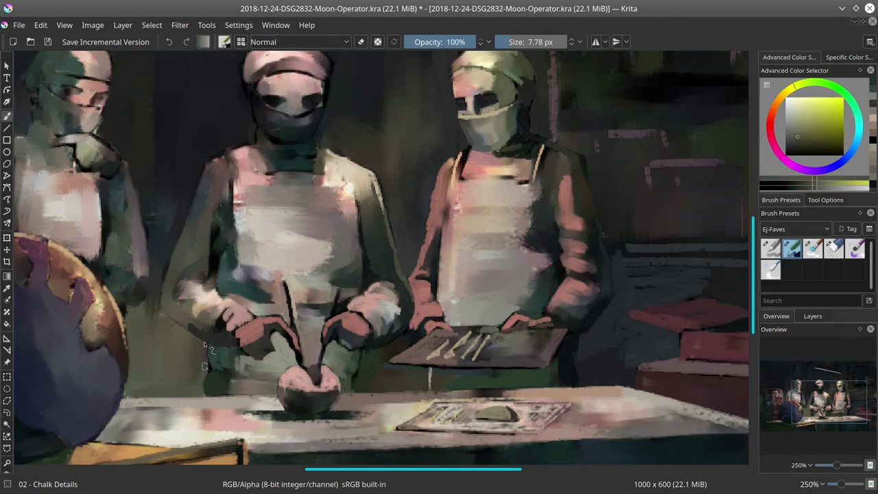
drag(206, 346, 207, 393)
- Refine both lower sides of the central surgeon's apron above the table with sampled green, gray and dark tones
ctrl+click(344, 370)
ctrl+click(349, 374)
drag(352, 355, 350, 388)
ctrl+click(351, 371)
ctrl+click(227, 376)
drag(223, 372, 226, 381)
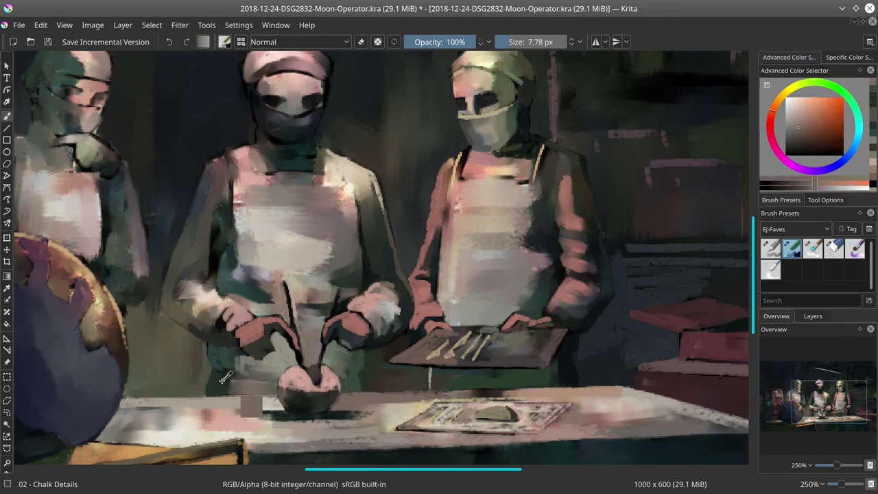
ctrl+click(365, 371)
mouse_move(359, 376)
mouse_down()
mouse_move(351, 347)
mouse_move(356, 357)
mouse_up()
ctrl+click(347, 338)
ctrl+click(353, 358)
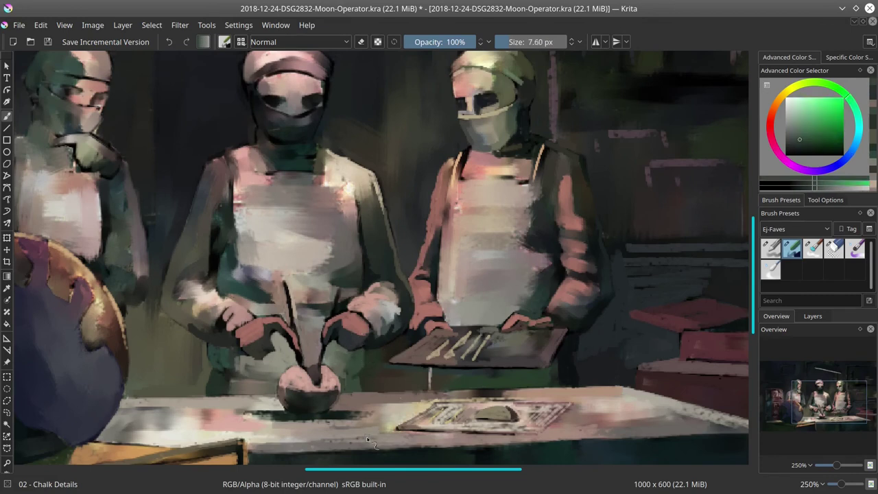
- Blend sampled light apron tones across the central surgeon's waist and around the held tools
ctrl+click(305, 299)
drag(297, 296, 307, 296)
ctrl+click(312, 299)
mouse_move(311, 307)
mouse_down()
mouse_move(323, 306)
mouse_move(319, 325)
mouse_up()
drag(253, 282, 271, 290)
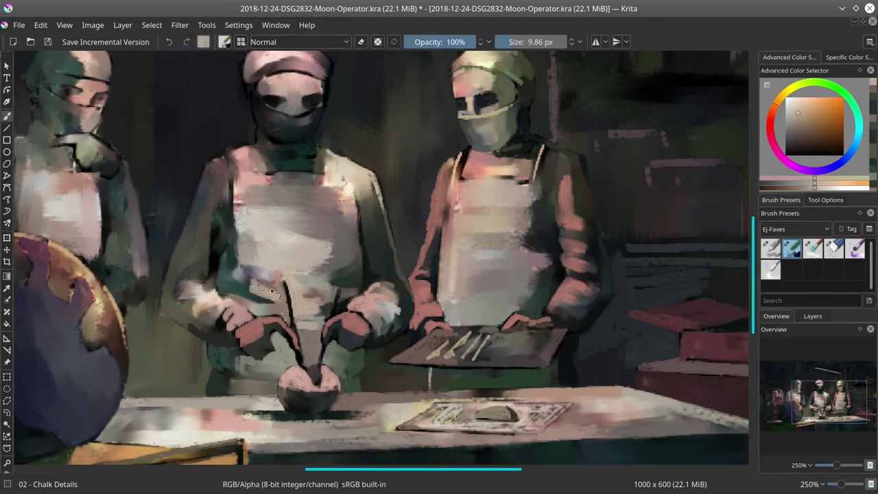
- Deepen the shadow between the central surgeon's globe-side arm and apron, and refine the sleeve cuff with sampled colors
ctrl+click(215, 253)
drag(213, 259, 216, 250)
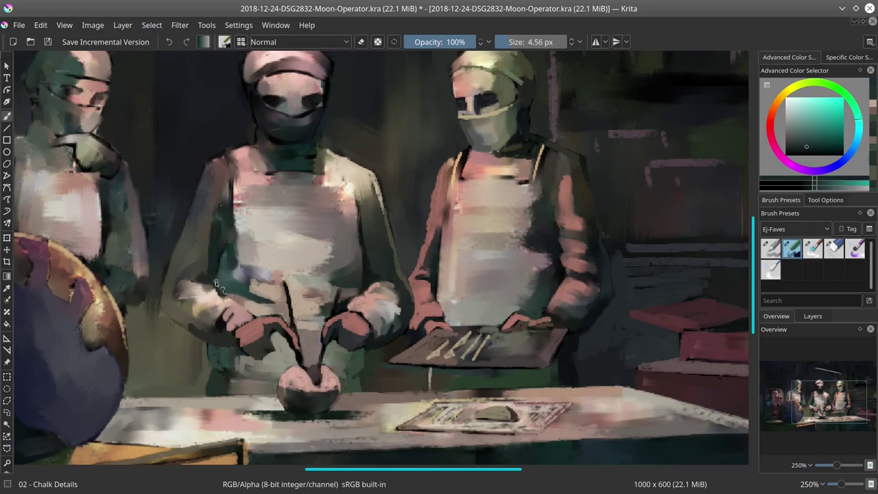
ctrl+click(219, 257)
ctrl+click(287, 150)
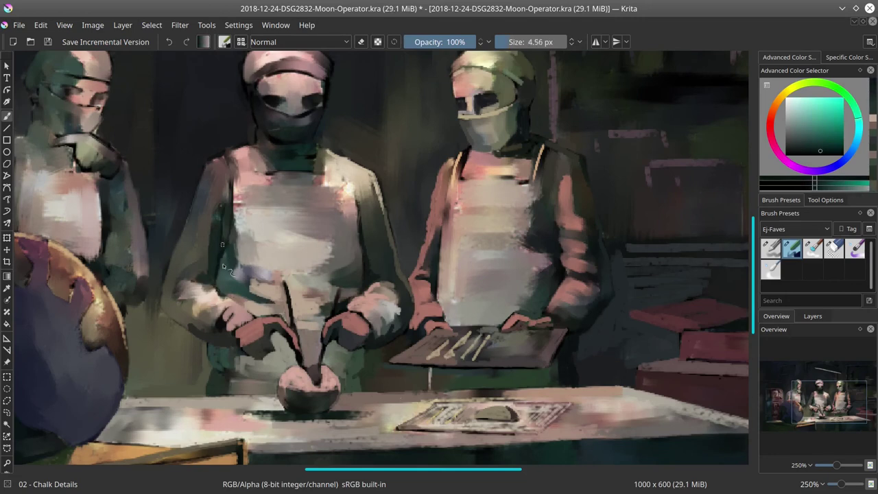
ctrl+click(228, 316)
drag(229, 310, 235, 322)
ctrl+click(207, 294)
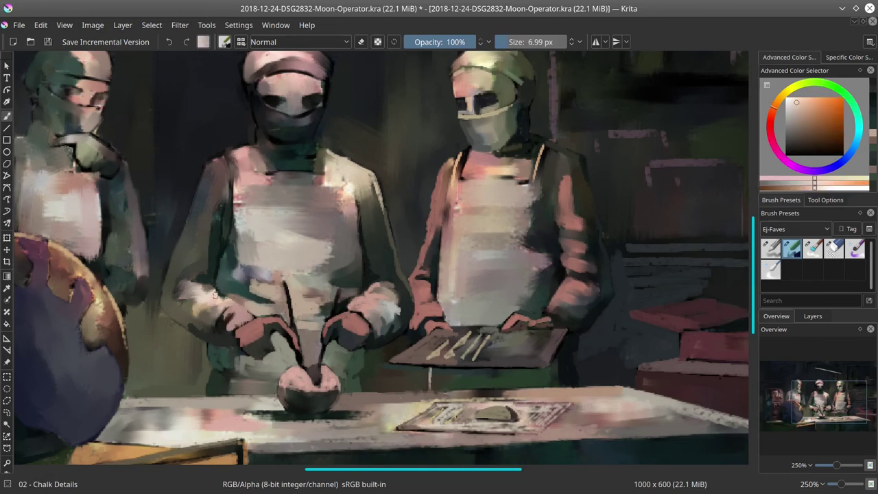
- Add pale highlight folds to both of the central surgeon's rolled sleeves
drag(199, 285, 210, 288)
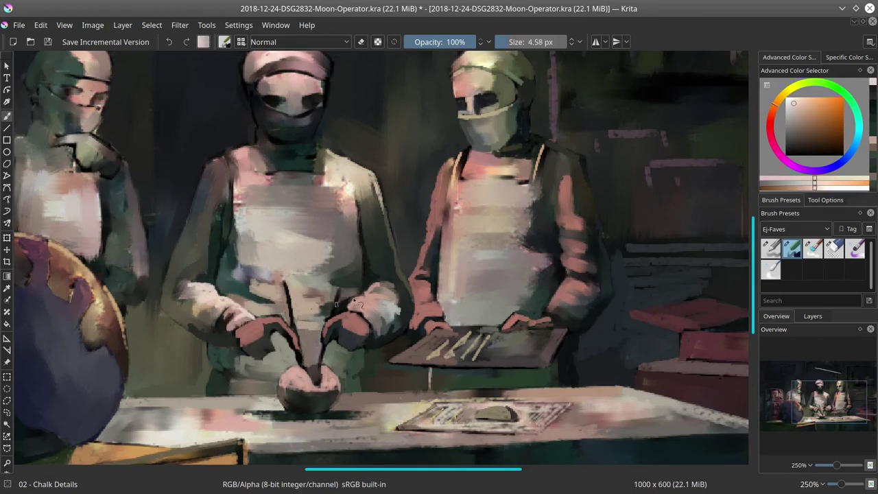
drag(377, 286, 360, 295)
ctrl+click(370, 273)
- Refine the central surgeon's apron waist and the thin handles of both tools with sampled colors and a smaller brush
ctrl+click(230, 264)
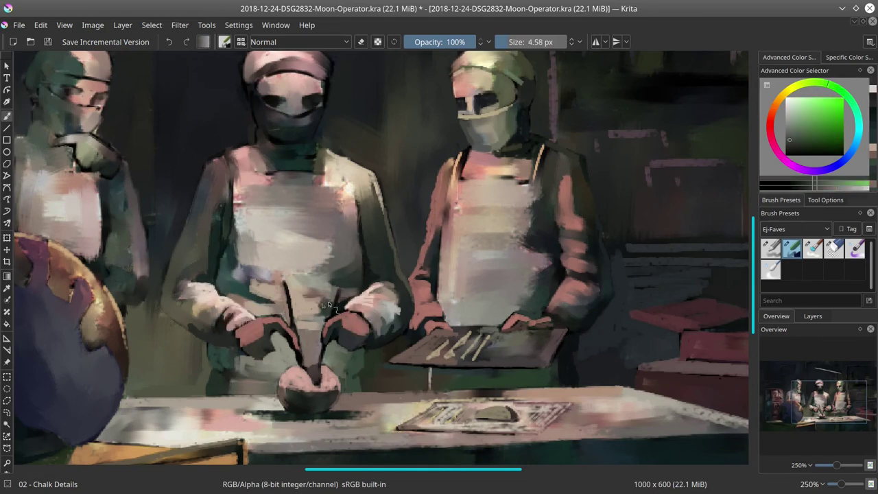
ctrl+click(254, 269)
ctrl+click(338, 302)
ctrl+click(351, 301)
ctrl+click(346, 302)
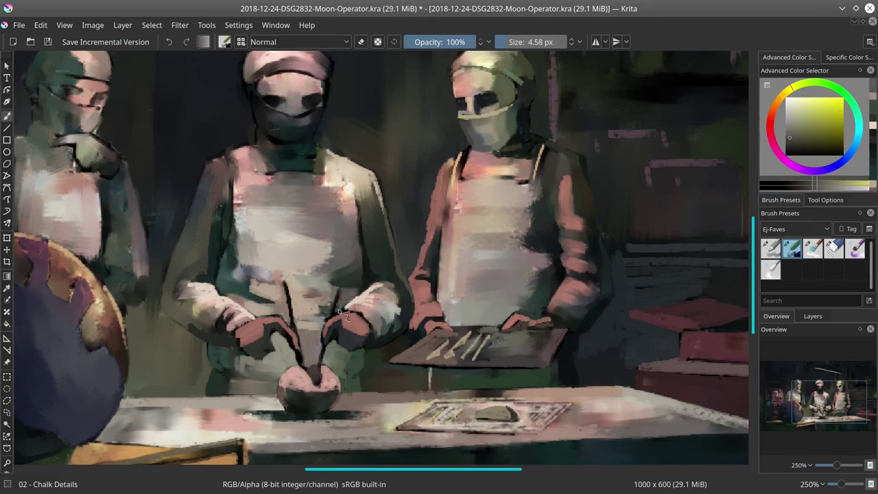
ctrl+click(347, 305)
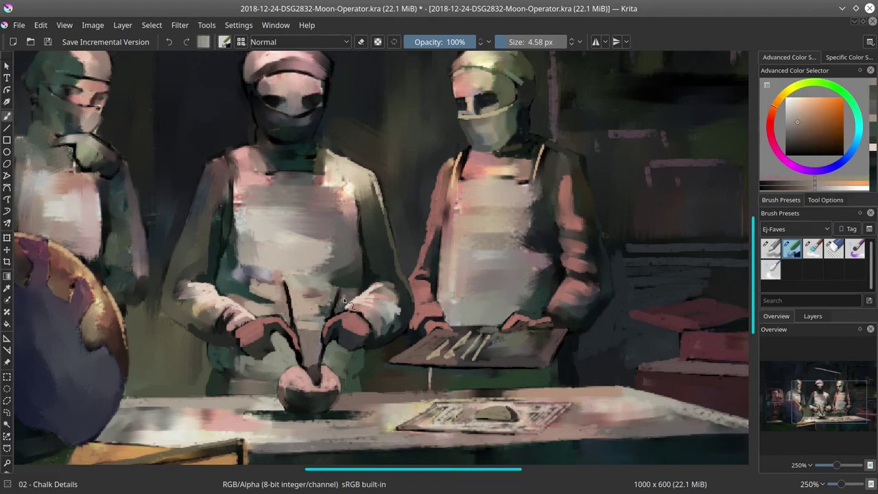
ctrl+click(377, 208)
ctrl+click(329, 275)
key(bracketleft)
ctrl+click(294, 291)
drag(286, 284, 289, 303)
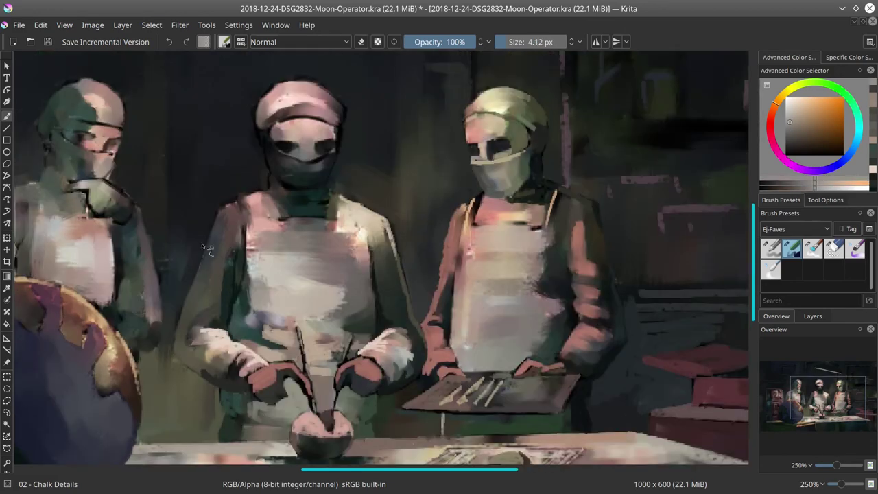
- Rework the central surgeon's upper arm, collar and dark neck opening with sampled tones at 7.67 px
ctrl+click(204, 257)
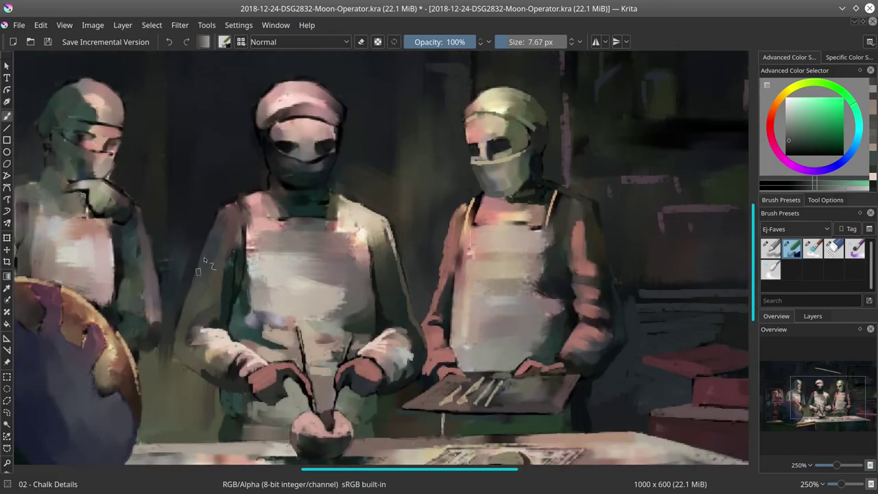
ctrl+click(260, 200)
ctrl+click(261, 199)
ctrl+click(292, 209)
mouse_move(262, 196)
mouse_down()
mouse_move(295, 201)
mouse_move(313, 227)
mouse_up()
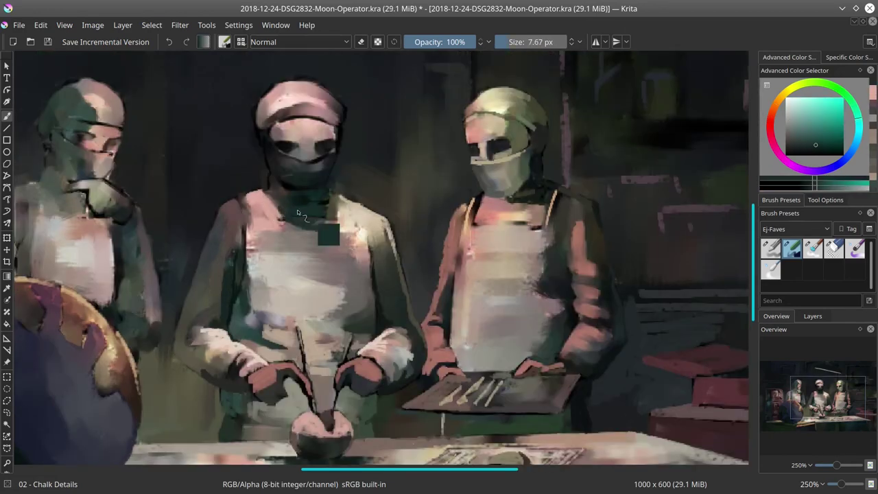
- Paint the central surgeon's apron straps with dark strokes and light gray edges over the shoulders
ctrl+click(343, 205)
drag(333, 194, 363, 208)
ctrl+click(277, 233)
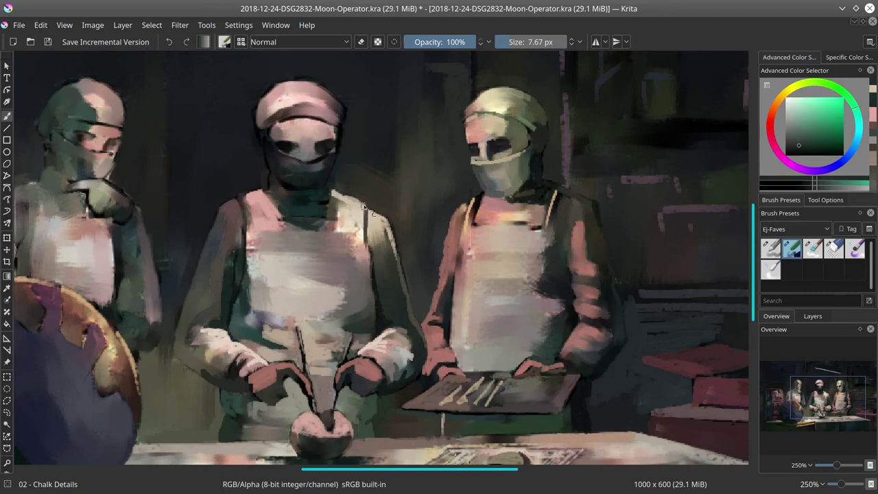
ctrl+click(274, 269)
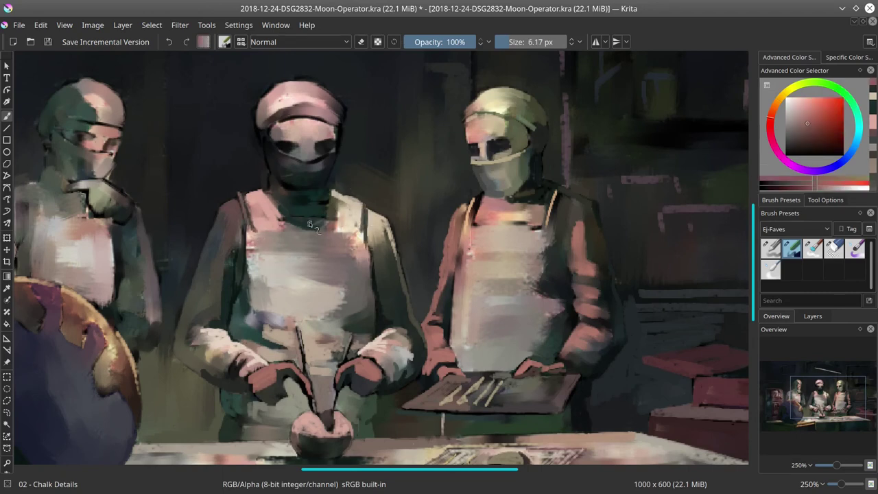
ctrl+click(256, 258)
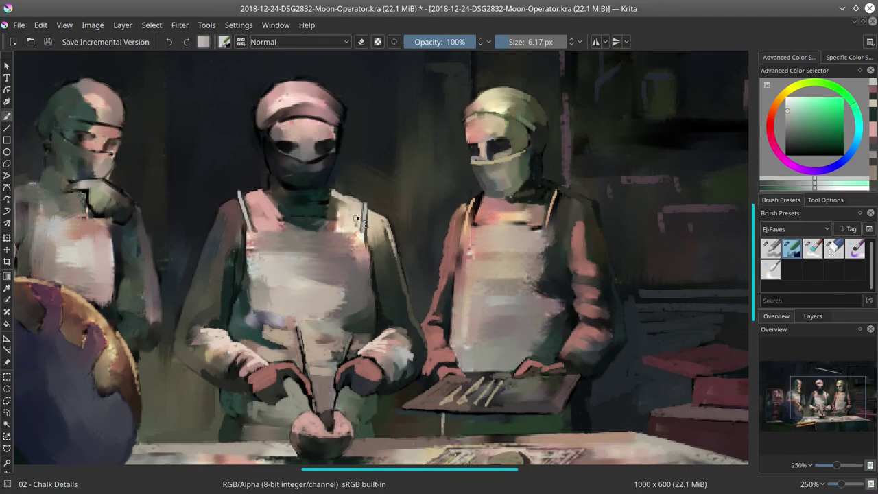
- Define the top edge of the central surgeon's apron bib with a dark line and lighten the globe-side shoulder with sampled pink
ctrl+click(363, 235)
key(bracketleft)
drag(328, 231, 359, 232)
ctrl+click(340, 226)
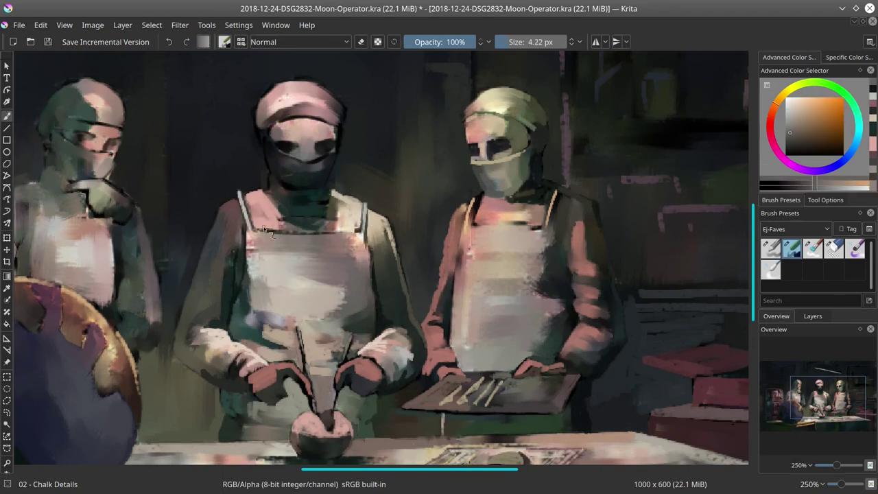
ctrl+click(273, 211)
ctrl+click(345, 214)
ctrl+click(280, 213)
drag(227, 203, 238, 214)
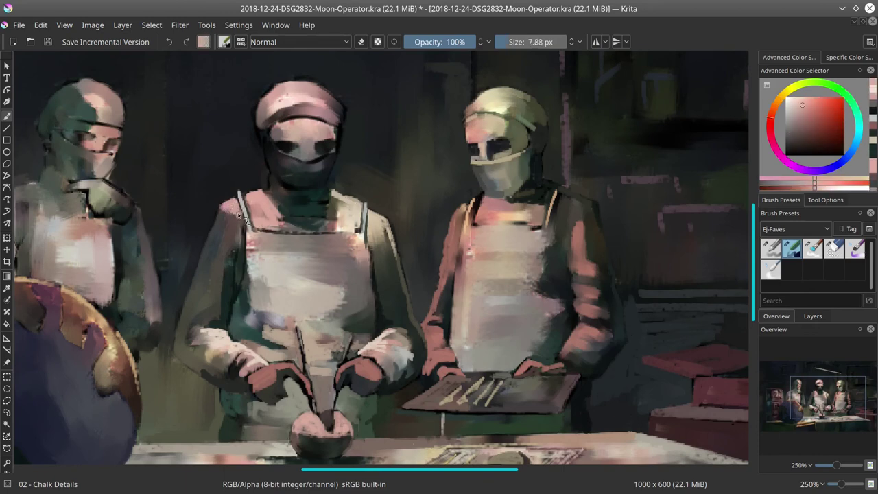
- Repaint the background between the globe and the central surgeon with sampled tones and soften it using the Blender Textured Soft brush
key(bracketright)
ctrl+click(163, 352)
ctrl+click(198, 356)
mouse_move(162, 354)
mouse_down()
mouse_move(169, 370)
mouse_move(173, 357)
mouse_move(164, 402)
mouse_up()
ctrl+click(194, 356)
key(period)
key(bracketright)
mouse_move(161, 368)
mouse_down()
mouse_move(157, 399)
mouse_move(190, 408)
mouse_up()
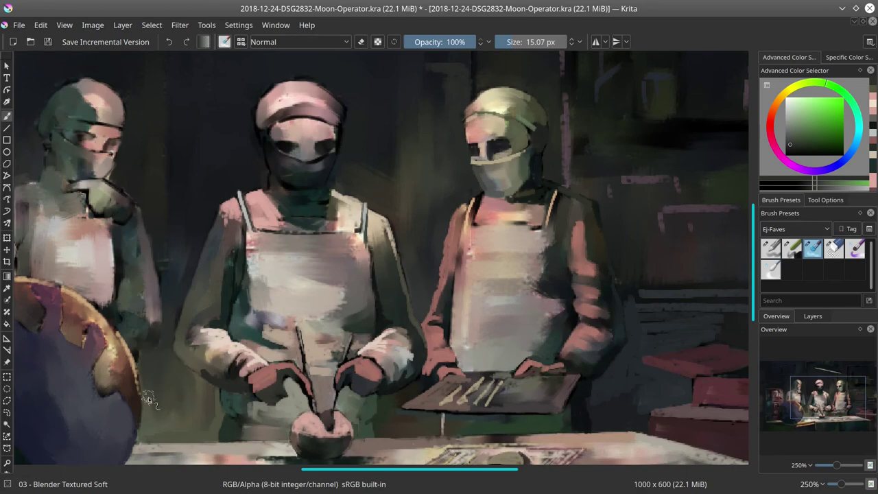
- Switch back to the Chalk Details brush and refine the central surgeon's head outline, collar and shoulder edges with sampled colors
key(comma)
drag(336, 115, 347, 167)
mouse_move(377, 219)
mouse_down()
mouse_move(368, 210)
mouse_move(376, 221)
mouse_up()
key(bracketright)
ctrl+click(258, 206)
drag(264, 199, 266, 213)
ctrl+click(296, 168)
ctrl+click(348, 236)
drag(353, 221, 347, 237)
- Square off the central surgeon's dark eye areas and rework the side of the face and head with sampled tones
drag(300, 208, 318, 211)
drag(336, 210, 293, 212)
ctrl+click(321, 197)
ctrl+click(292, 200)
ctrl+click(349, 176)
drag(352, 193, 350, 210)
ctrl+click(328, 235)
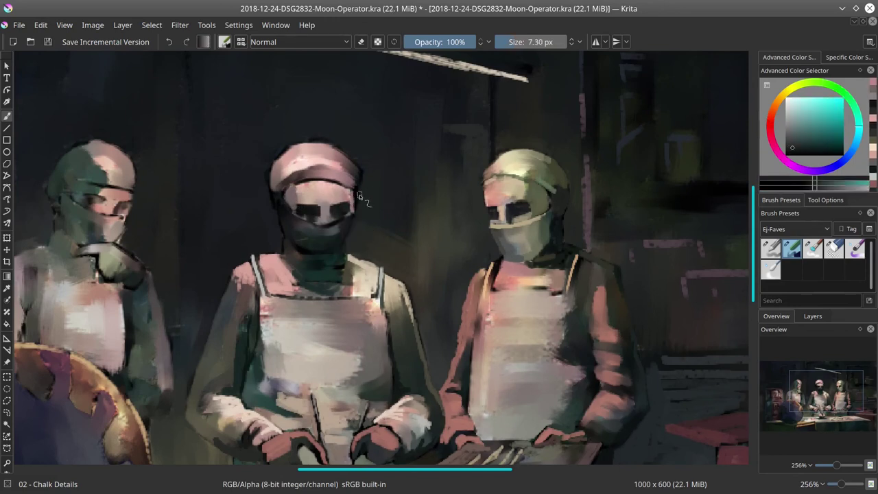
- Paint a light blue-gray rim along the top edge of the central surgeon's mask and refine the brow area
mouse_move(291, 207)
mouse_down()
mouse_move(306, 227)
mouse_move(351, 219)
mouse_move(319, 222)
mouse_up()
ctrl+click(293, 197)
key(bracketleft)
ctrl+click(324, 199)
drag(336, 219, 347, 213)
ctrl+click(300, 182)
ctrl+click(288, 189)
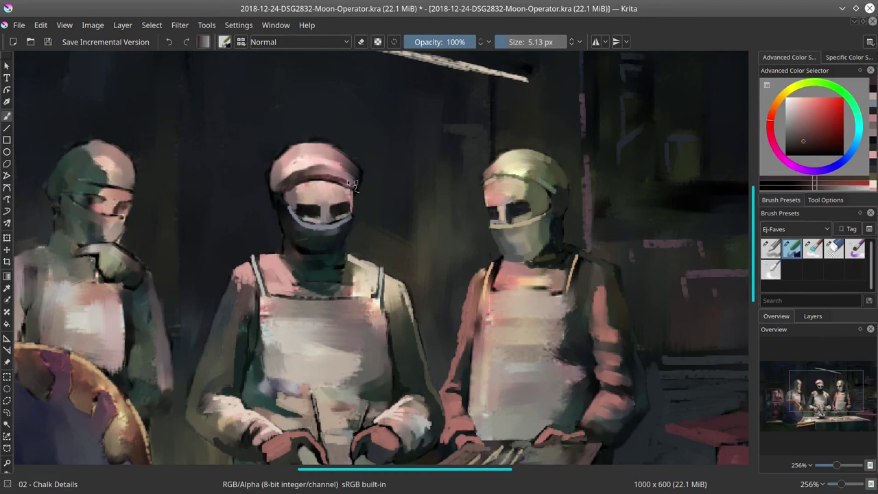
- Widen and round the central surgeon's pink cap with sampled colors and clean its outline against the background
ctrl+click(308, 167)
ctrl+click(343, 164)
mouse_move(276, 158)
mouse_down()
mouse_move(329, 144)
mouse_move(361, 178)
mouse_move(277, 165)
mouse_move(271, 194)
mouse_move(270, 180)
mouse_move(366, 185)
mouse_move(271, 212)
mouse_move(328, 256)
mouse_up()
ctrl+click(290, 177)
ctrl+click(395, 186)
ctrl+click(372, 188)
- Define the lower edge of the central surgeon's mask with a muted gray-green line about 4.63 px wide
ctrl+click(301, 238)
ctrl+click(293, 240)
click(792, 131)
shift+click(297, 250)
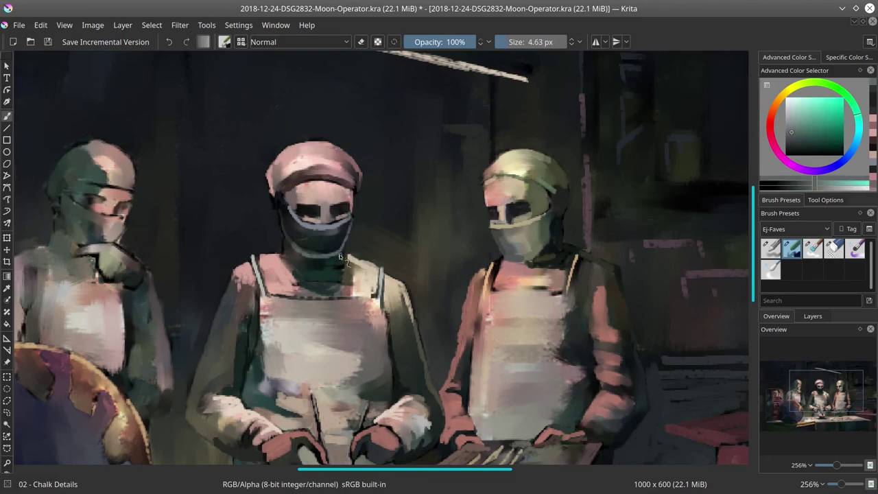
- Rework the shadowed neck and collar below the central surgeon's mask with sampled dark green and gray tones
ctrl+click(345, 264)
ctrl+click(321, 286)
mouse_move(323, 285)
mouse_down()
mouse_move(342, 291)
mouse_move(347, 256)
mouse_up()
ctrl+click(353, 274)
ctrl+click(348, 265)
ctrl+click(354, 260)
ctrl+click(281, 254)
drag(282, 252, 315, 272)
ctrl+click(299, 263)
ctrl+click(292, 246)
ctrl+click(284, 248)
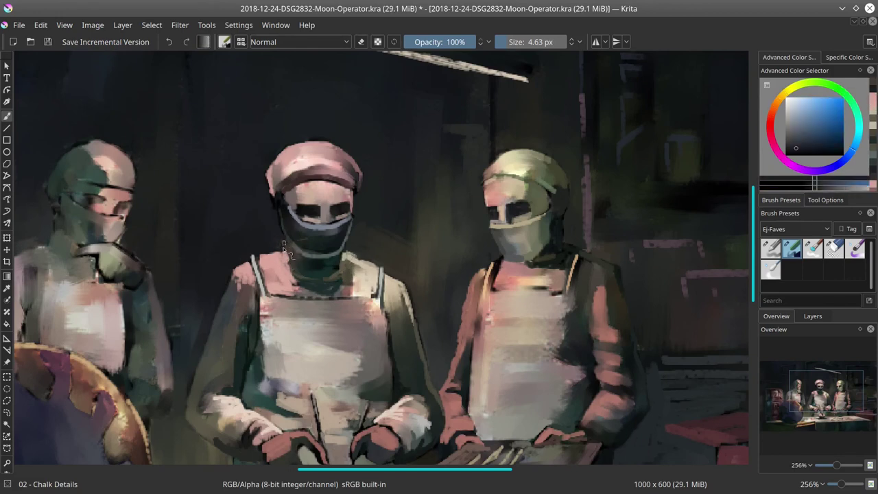
- Refine the side of the central surgeon's head and the top edge of the pink cap with sampled colors
ctrl+click(281, 190)
ctrl+click(277, 210)
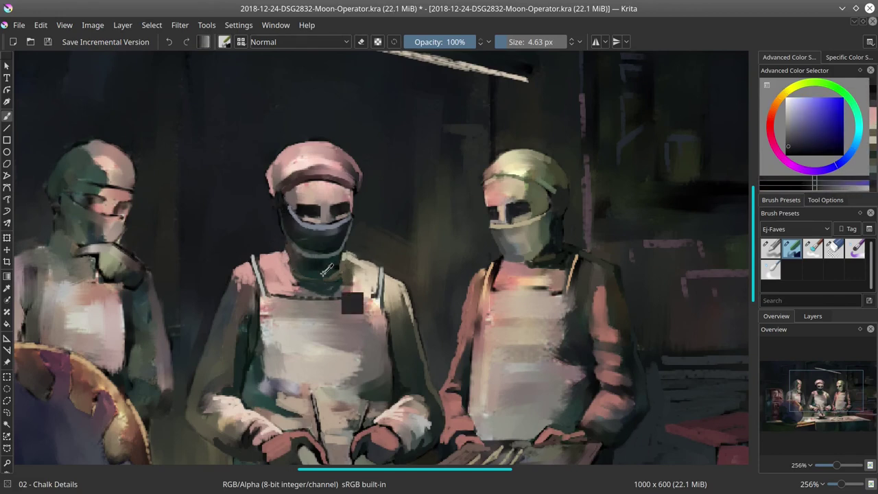
ctrl+click(289, 144)
ctrl+click(283, 194)
ctrl+click(333, 157)
drag(326, 141, 312, 141)
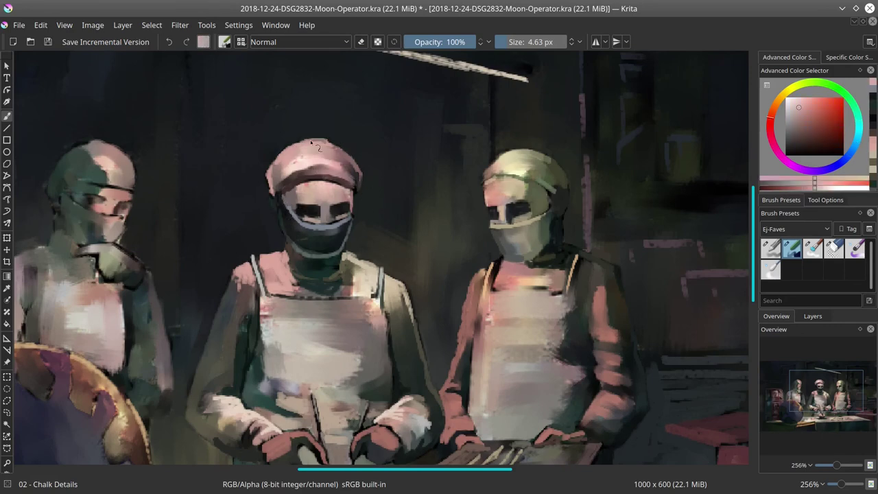
- Save the painting and mirror the whole image horizontally
drag(387, 147, 377, 110)
ctrl+click(356, 274)
mouse_move(346, 274)
mouse_down()
mouse_move(356, 274)
mouse_move(351, 282)
mouse_up()
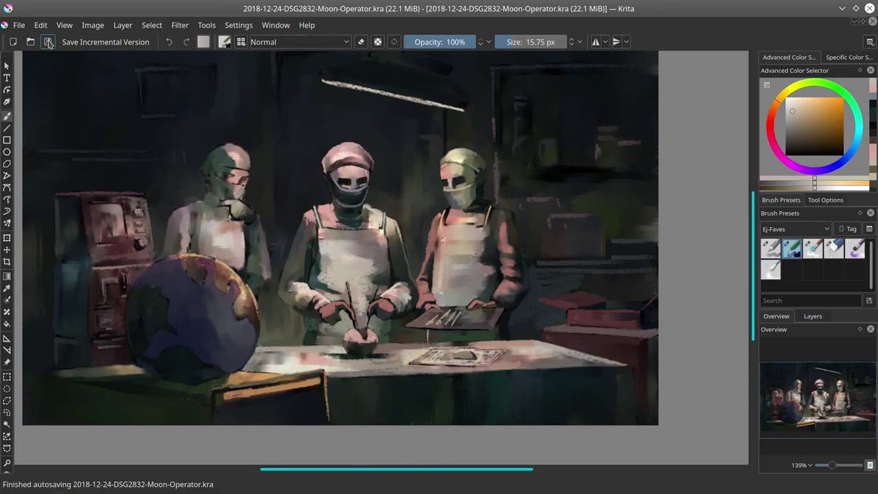
ctrl+click(309, 341)
click(93, 25)
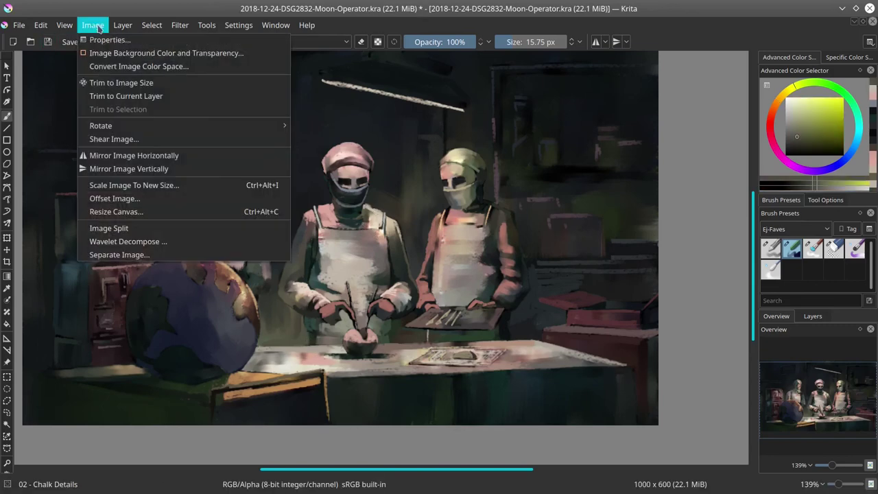
click(127, 158)
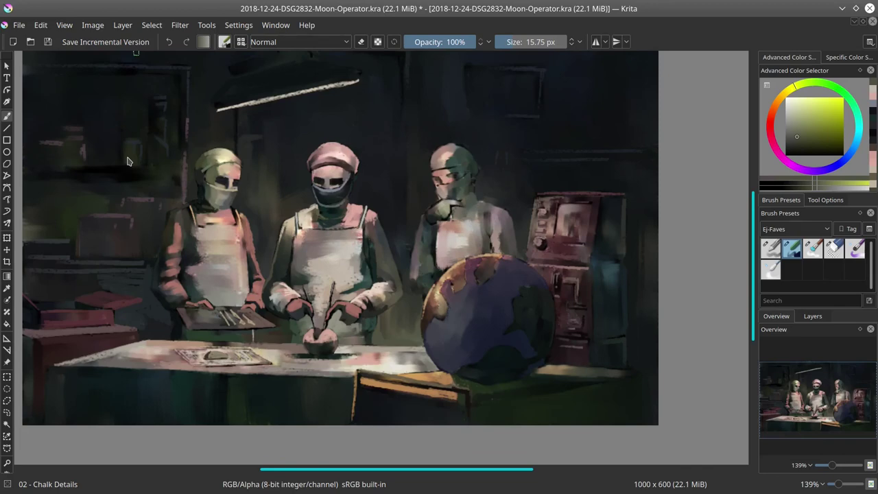
- Touch up the central surgeon's hand nearest the globe and the apron beside it with sampled tones at about 4.46 px
ctrl+click(353, 323)
scroll(354, 322, up, 3)
drag(354, 323, 331, 312)
ctrl+click(333, 318)
ctrl+click(348, 350)
scroll(360, 319, down, 1)
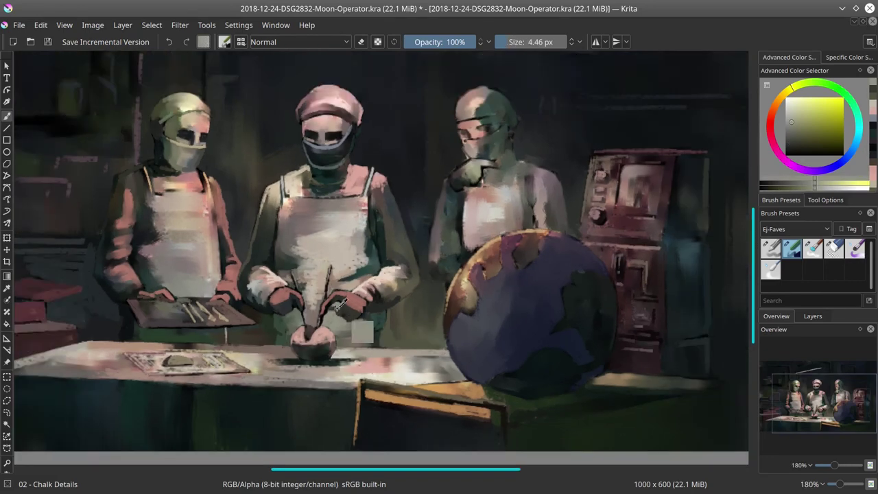
ctrl+click(363, 334)
ctrl+click(391, 259)
- Repaint the raised hand of the surgeon behind the globe with a reddish lit top and dark green shadow
scroll(406, 276, up, 1)
mouse_move(469, 158)
mouse_down()
mouse_move(411, 253)
mouse_move(447, 261)
mouse_move(438, 259)
mouse_move(439, 277)
mouse_move(402, 277)
mouse_up()
ctrl+click(411, 253)
scroll(410, 252, up, 1)
ctrl+click(446, 259)
ctrl+click(434, 261)
click(872, 145)
ctrl+click(447, 260)
ctrl+click(437, 282)
ctrl+click(421, 272)
ctrl+click(407, 265)
ctrl+click(437, 270)
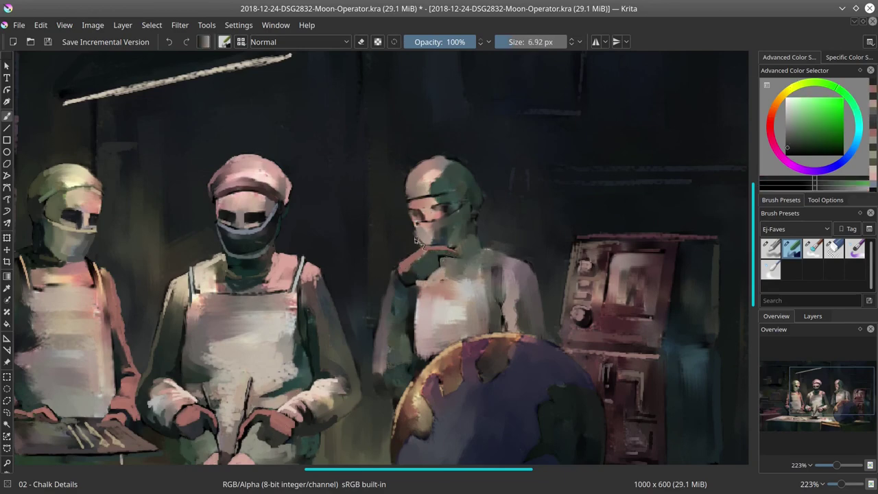
scroll(439, 269, up, 1)
ctrl+click(410, 329)
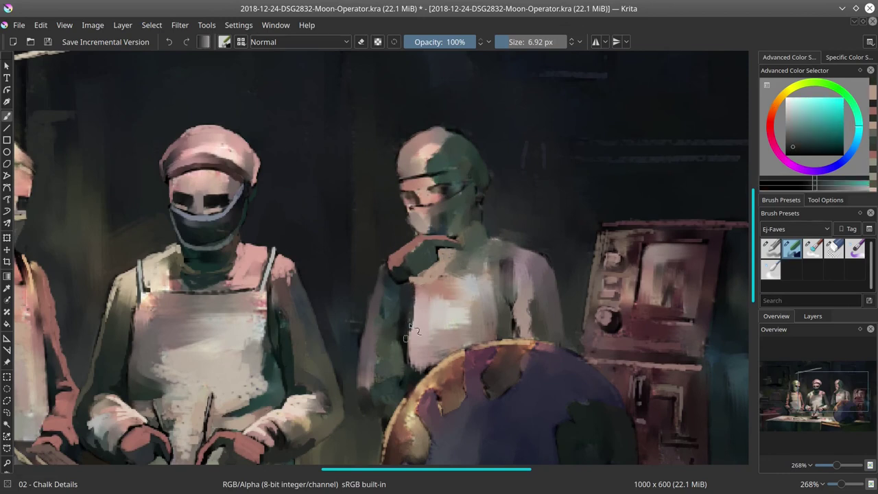
- Square off the dark eye areas of the surgeon behind the globe and rework the surrounding face with sampled tones
ctrl+click(414, 236)
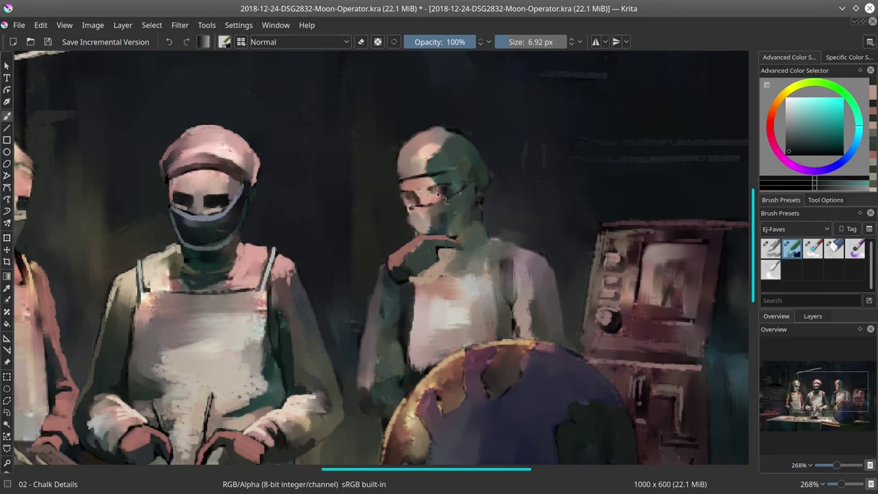
mouse_move(431, 190)
mouse_down()
mouse_move(451, 186)
mouse_move(415, 198)
mouse_move(409, 188)
mouse_move(449, 191)
mouse_move(417, 204)
mouse_up()
ctrl+click(441, 160)
ctrl+click(413, 186)
ctrl+click(461, 195)
ctrl+click(420, 185)
ctrl+click(474, 201)
ctrl+click(437, 179)
mouse_move(469, 184)
mouse_down()
mouse_move(475, 189)
mouse_move(428, 183)
mouse_up()
drag(427, 205, 461, 169)
- Paint a dark green lower edge on the same surgeon's cap and clean the back of the neck against the background
ctrl+click(410, 178)
key(bracketleft)
ctrl+click(469, 173)
click(805, 148)
mouse_move(409, 177)
mouse_down()
mouse_move(453, 171)
mouse_move(482, 196)
mouse_up()
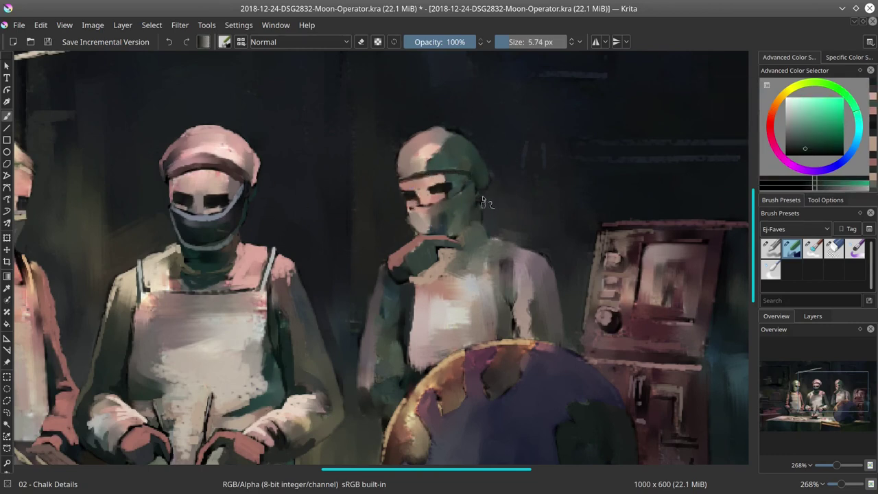
ctrl+click(491, 224)
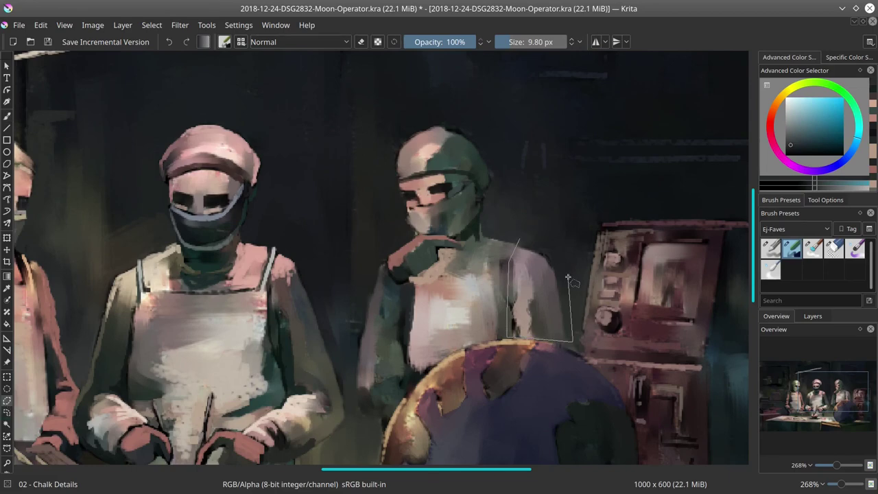
- Copy the outer arm of the surgeon behind the globe to a new layer, shift it inward and merge it down
click(41, 26)
click(58, 84)
click(41, 25)
click(62, 137)
click(152, 25)
click(163, 52)
click(812, 316)
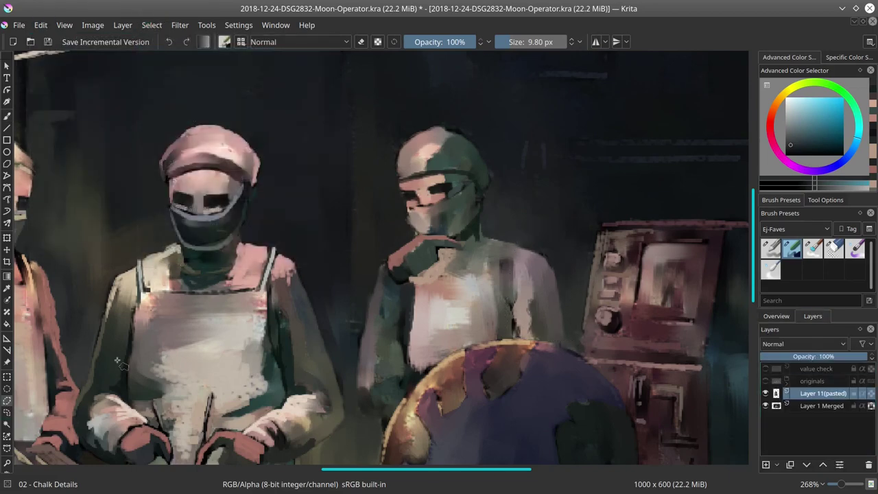
click(7, 250)
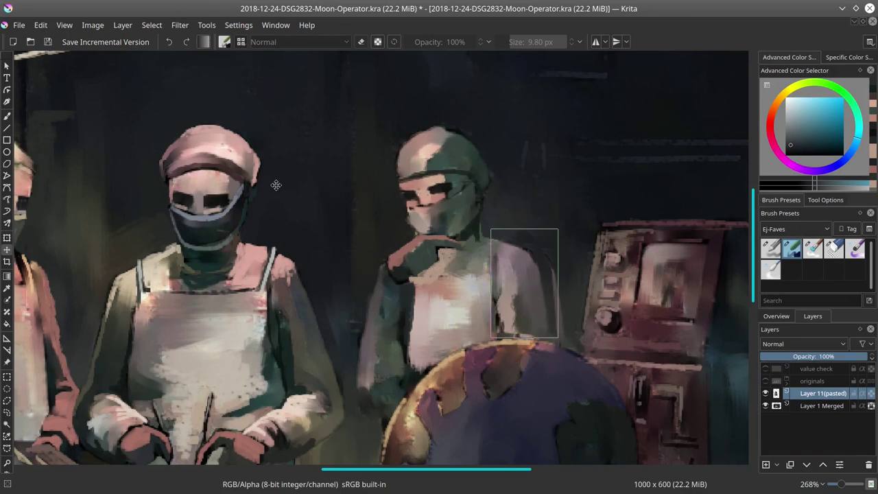
right_click(823, 393)
click(783, 245)
click(782, 319)
- Paint out the leftover outline of the old arm with background color and clean up the shifted sleeve's edges
key(b)
ctrl+click(568, 267)
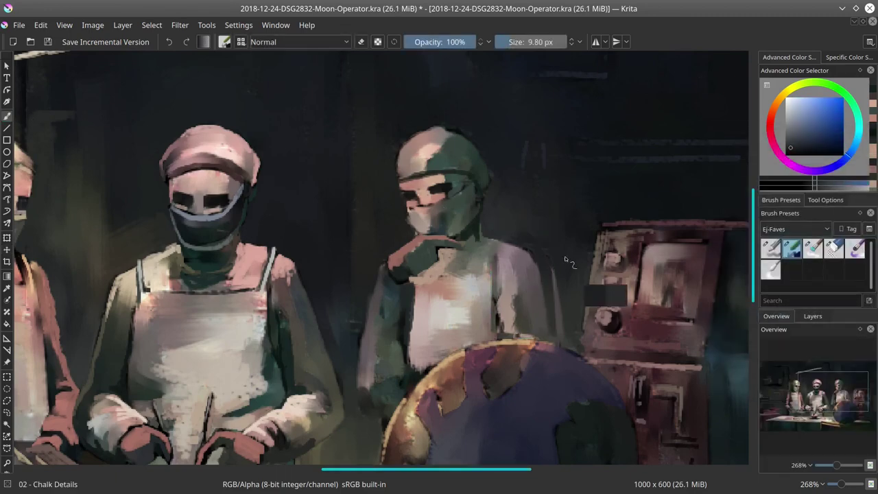
drag(568, 268, 574, 268)
mouse_move(558, 277)
mouse_down()
mouse_move(555, 304)
mouse_move(565, 312)
mouse_move(555, 278)
mouse_move(524, 326)
mouse_move(567, 343)
mouse_move(502, 336)
mouse_move(496, 315)
mouse_move(506, 302)
mouse_move(499, 331)
mouse_up()
ctrl+click(566, 319)
ctrl+click(538, 325)
ctrl+click(525, 328)
ctrl+click(495, 323)
ctrl+click(518, 321)
ctrl+click(508, 238)
ctrl+click(505, 304)
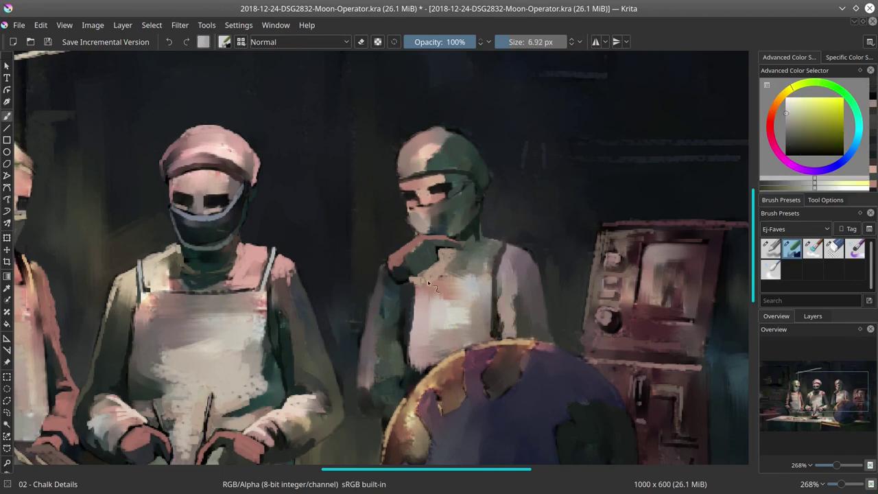
- Paint light gray edges along the same surgeon's apron top, strap and outer sleeve, and add a reddish patch below the apron
drag(427, 279, 479, 276)
mouse_move(487, 275)
mouse_down()
mouse_move(500, 245)
mouse_move(414, 281)
mouse_move(353, 373)
mouse_move(369, 402)
mouse_move(391, 411)
mouse_up()
ctrl+click(466, 251)
ctrl+click(474, 266)
ctrl+click(472, 307)
ctrl+click(368, 422)
ctrl+click(415, 248)
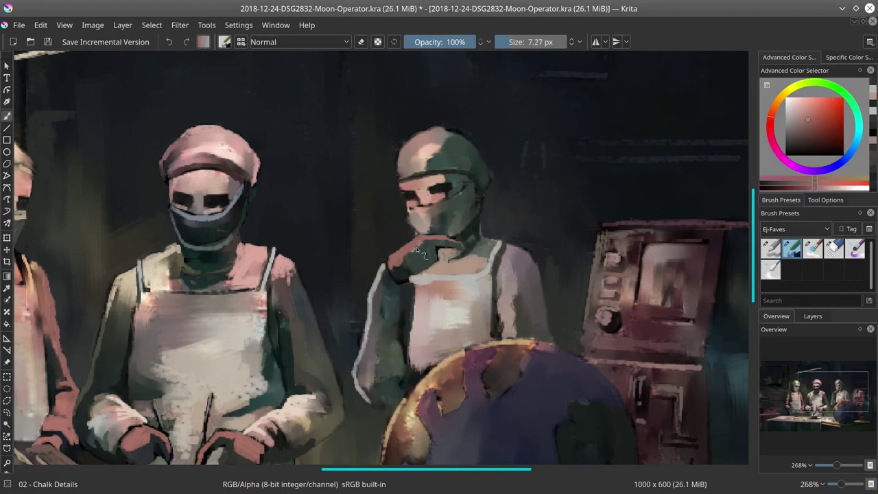
drag(424, 371, 416, 375)
- Paint a light top edge and brighter front on the mask of the surgeon behind the globe
ctrl+click(421, 216)
click(795, 110)
drag(672, 166, 668, 167)
mouse_move(407, 211)
mouse_down()
mouse_move(436, 205)
mouse_move(407, 226)
mouse_up()
ctrl+click(433, 210)
ctrl+click(400, 221)
- Rework the same surgeon's cap with sampled pale pink on the lit side and green on the shadow side
ctrl+click(421, 146)
drag(421, 146, 424, 146)
ctrl+click(430, 146)
mouse_move(440, 128)
mouse_down()
mouse_move(407, 145)
mouse_move(405, 166)
mouse_up()
ctrl+click(417, 151)
ctrl+click(434, 152)
mouse_move(434, 140)
mouse_down()
mouse_move(406, 170)
mouse_move(481, 137)
mouse_move(448, 126)
mouse_move(500, 172)
mouse_move(487, 183)
mouse_move(491, 193)
mouse_move(490, 167)
mouse_up()
ctrl+click(458, 151)
ctrl+click(485, 165)
ctrl+click(498, 181)
ctrl+click(481, 168)
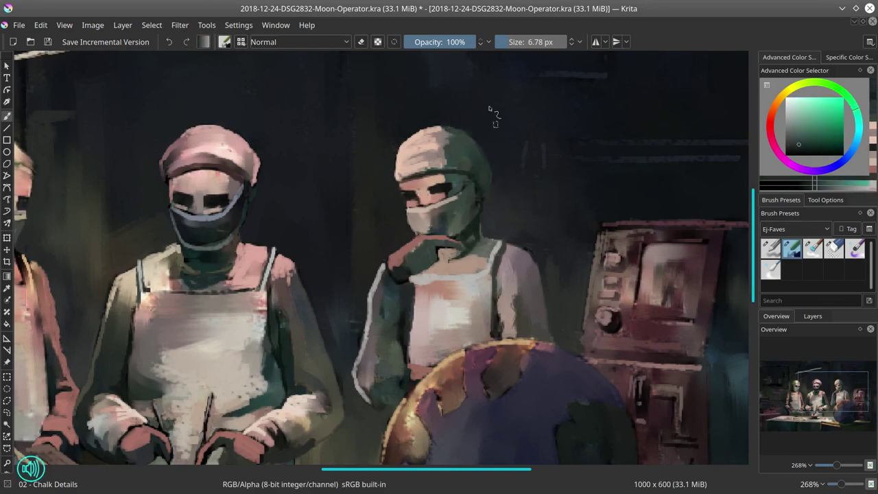
- Round the back of the same surgeon's cap against the background and touch up the neckline with sampled tones
ctrl+click(490, 115)
ctrl+click(459, 135)
mouse_move(449, 122)
mouse_down()
mouse_move(472, 128)
mouse_move(495, 156)
mouse_move(491, 189)
mouse_move(505, 191)
mouse_move(503, 153)
mouse_up()
ctrl+click(495, 133)
key(2)
ctrl+click(497, 190)
ctrl+click(499, 182)
ctrl+click(491, 185)
ctrl+click(482, 170)
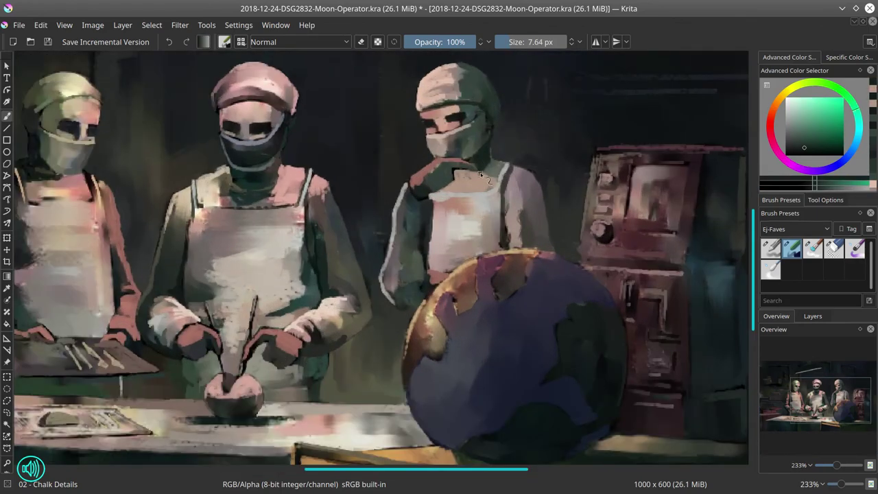
ctrl+click(485, 185)
ctrl+click(471, 184)
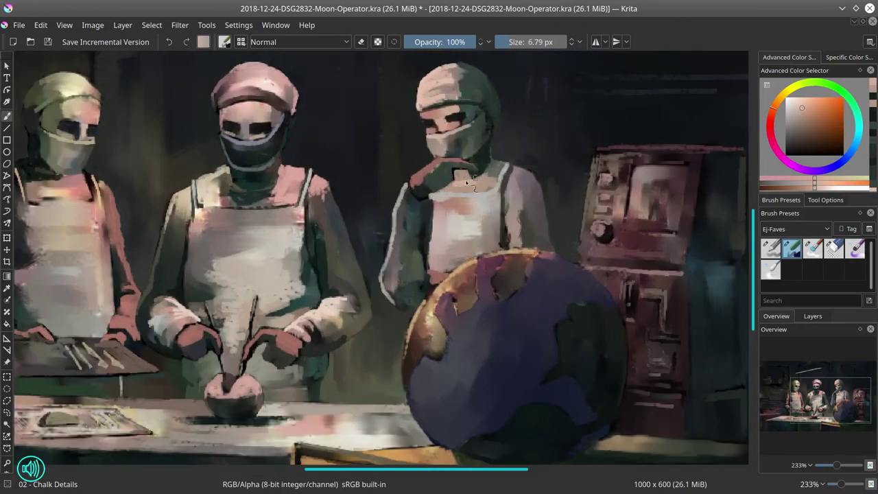
- Lighten the central surgeon's dark mask with sampled grayish tones and soften it with the Blender Textured Soft brush
ctrl+click(444, 146)
mouse_move(225, 140)
mouse_down()
mouse_move(232, 153)
mouse_move(279, 155)
mouse_move(238, 161)
mouse_up()
key(/)
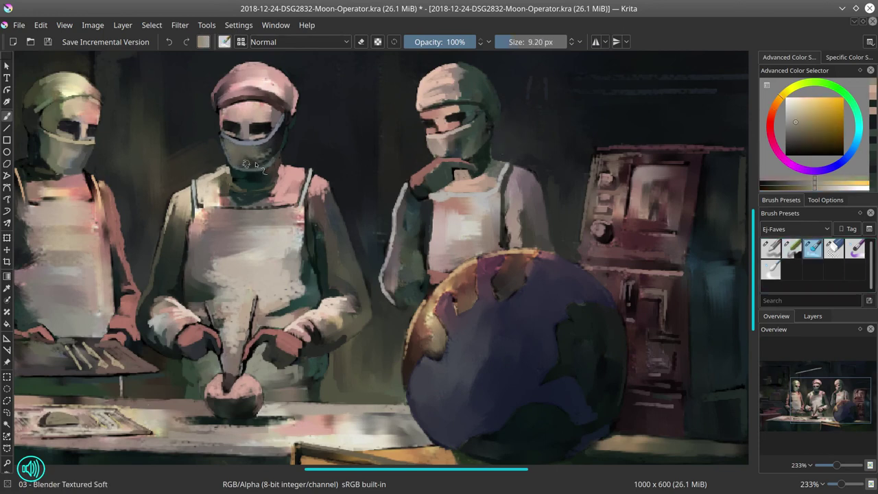
key(.)
ctrl+click(240, 141)
mouse_move(237, 146)
mouse_down()
mouse_move(252, 156)
mouse_move(271, 152)
mouse_move(233, 150)
mouse_up()
key(.)
drag(331, 134, 337, 299)
drag(504, 147, 554, 193)
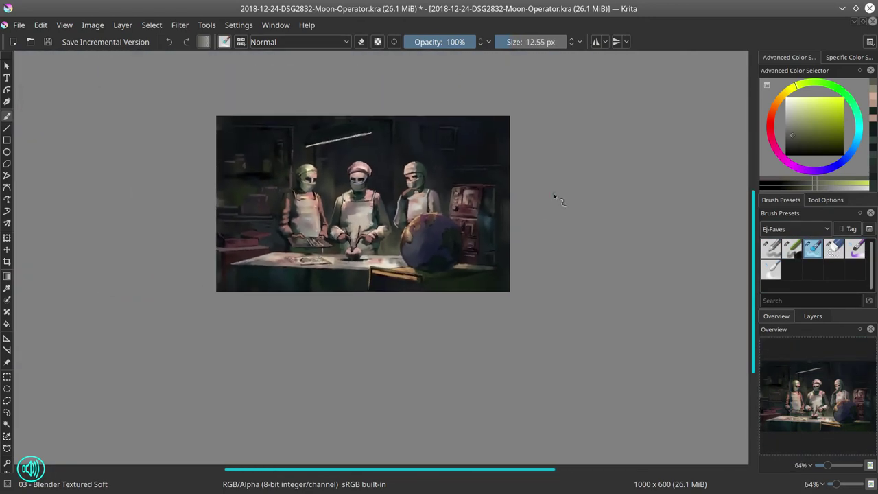
- Paint sampled apron tones around the central surgeon's instruments with the Chalk Details brush
drag(367, 248, 368, 62)
ctrl+click(330, 174)
key(.)
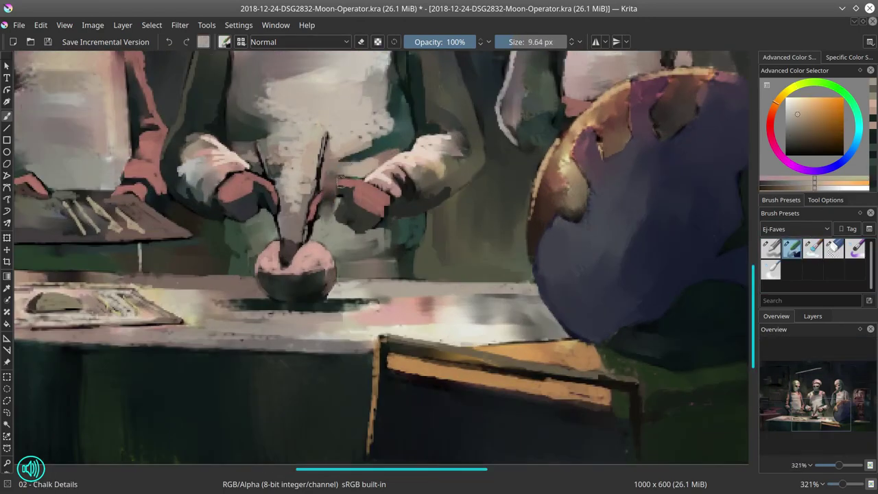
drag(324, 171, 330, 171)
drag(330, 168, 328, 197)
ctrl+click(305, 169)
drag(306, 147, 306, 190)
mouse_move(332, 175)
mouse_down()
mouse_move(338, 204)
mouse_move(336, 192)
mouse_move(322, 214)
mouse_up()
ctrl+click(333, 176)
- Reshape the central surgeon's hand nearest the globe with reddish strokes that extend a finger toward the instrument
click(792, 251)
ctrl+click(364, 196)
mouse_move(355, 188)
mouse_down()
mouse_move(312, 217)
mouse_move(399, 211)
mouse_up()
ctrl+click(348, 200)
ctrl+click(354, 191)
ctrl+click(374, 196)
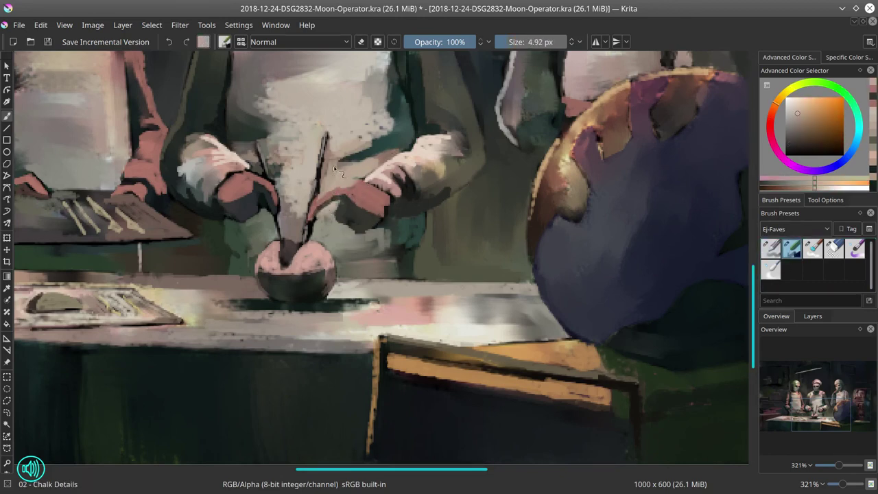
- Paint out the instrument and extended finger at the central surgeon's hand nearest the globe with sampled apron tones
ctrl+click(332, 174)
drag(331, 142, 326, 177)
drag(376, 158, 381, 193)
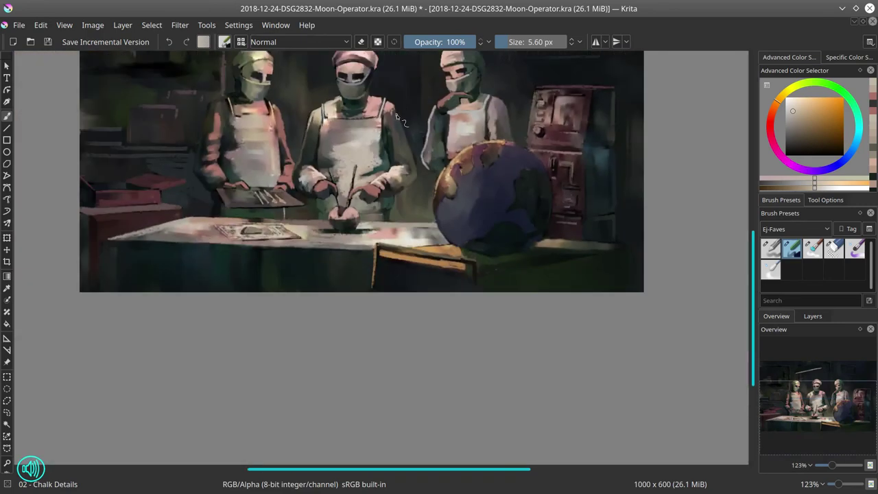
drag(382, 144, 380, 203)
drag(379, 203, 391, 155)
key(bracketright)
key(bracketright)
key(bracketright)
drag(348, 268, 323, 287)
mouse_move(331, 270)
mouse_down()
mouse_move(347, 217)
mouse_move(344, 264)
mouse_up()
ctrl+click(325, 319)
ctrl+click(329, 289)
mouse_move(324, 318)
mouse_down()
mouse_move(332, 327)
mouse_move(350, 276)
mouse_up()
ctrl+click(346, 317)
drag(343, 306, 325, 318)
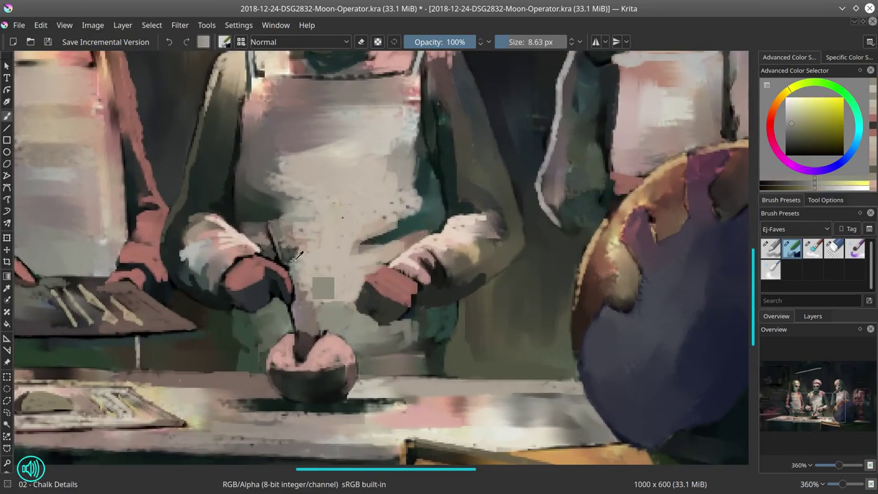
- Paint thin dark instruments from both of the central surgeon's hands into the bowl and extend a reddish finger from the hand nearest the globe
ctrl+click(297, 263)
drag(300, 272, 307, 300)
ctrl+click(378, 272)
mouse_move(375, 272)
mouse_down()
mouse_move(335, 313)
mouse_move(377, 288)
mouse_move(388, 245)
mouse_up()
ctrl+click(371, 298)
ctrl+click(363, 279)
ctrl+click(289, 295)
ctrl+click(389, 248)
ctrl+click(389, 248)
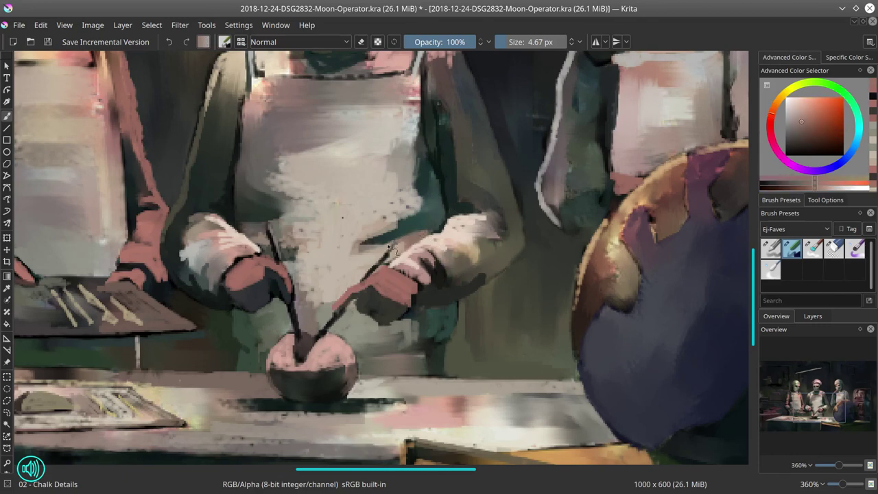
- Add fine light highlights along the central surgeon's two instruments with a 3.17 px Chalk Details brush and sampled tones
ctrl+click(391, 251)
key([)
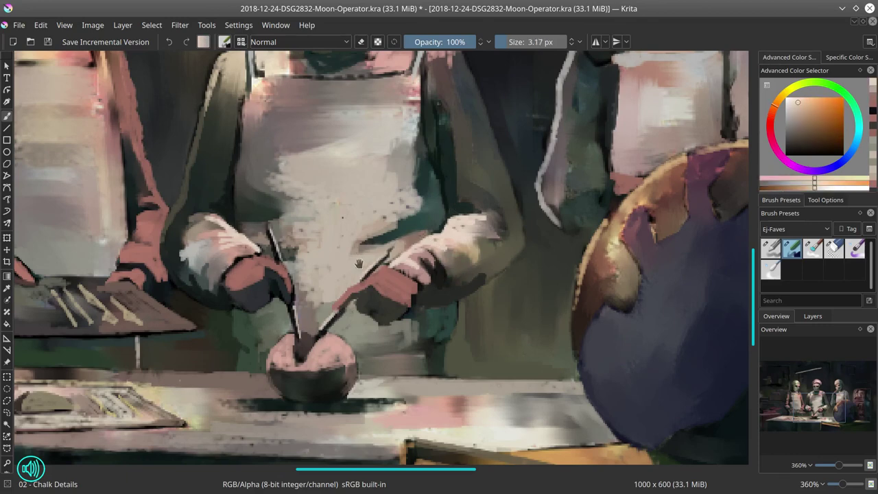
scroll(360, 264, down, 3)
ctrl+click(387, 275)
- Save the painting after checking the whole composition
scroll(426, 246, down, 3)
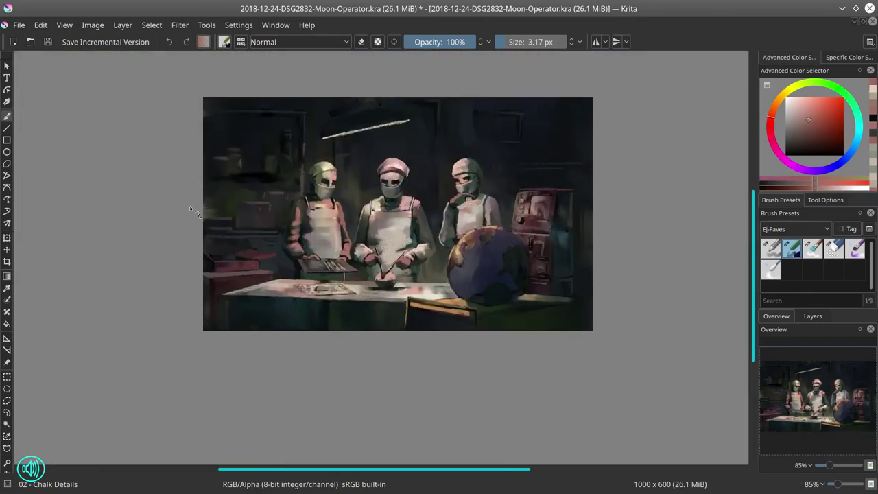
scroll(195, 207, down, 1)
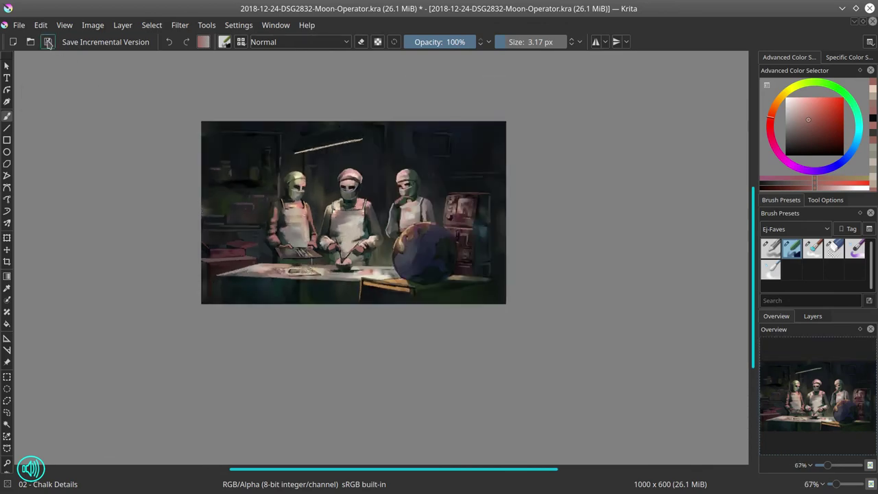
key(ctrl+s)
scroll(378, 363, down, 2)
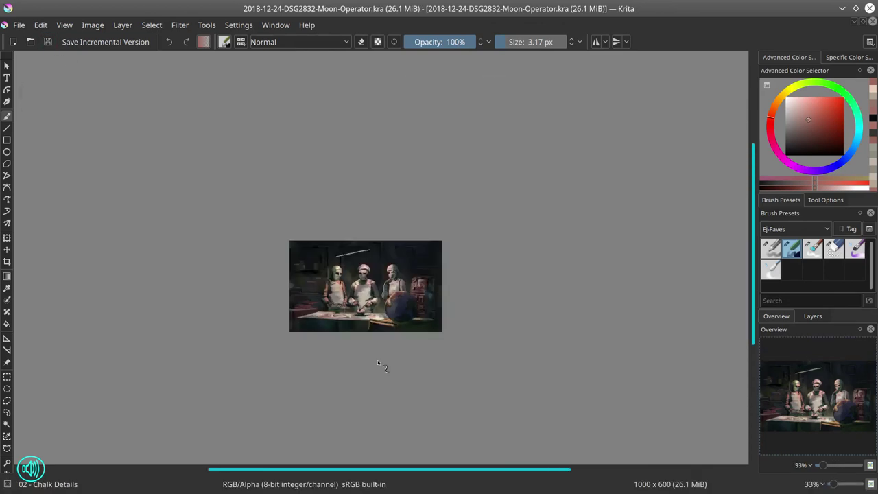
- Mirror the canvas horizontally and save the document again
scroll(378, 363, up, 3)
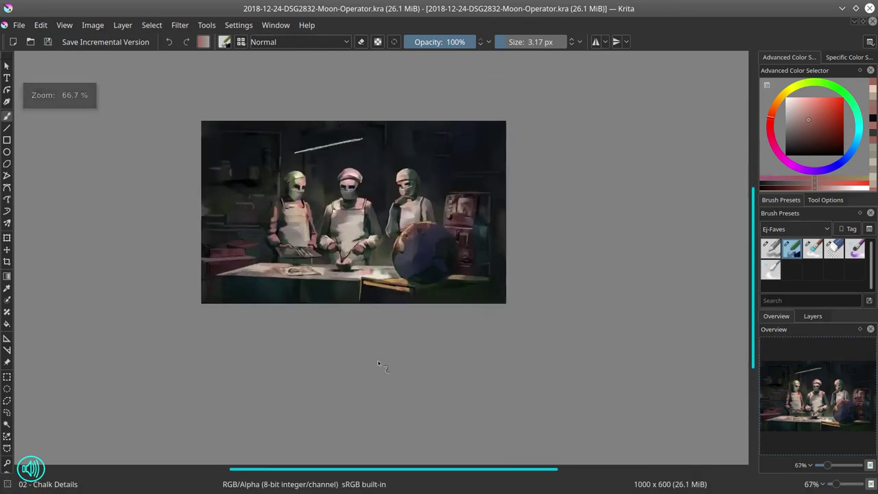
key(m)
key(ctrl+s)
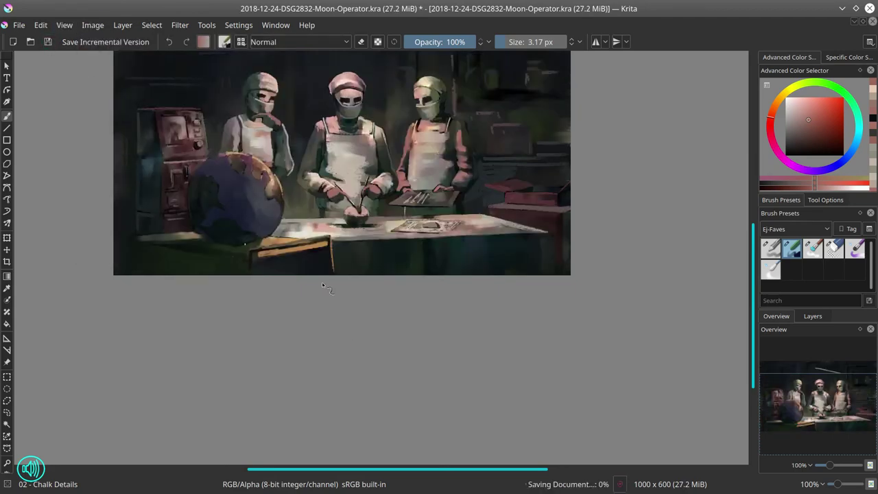
scroll(571, 355, down, 1)
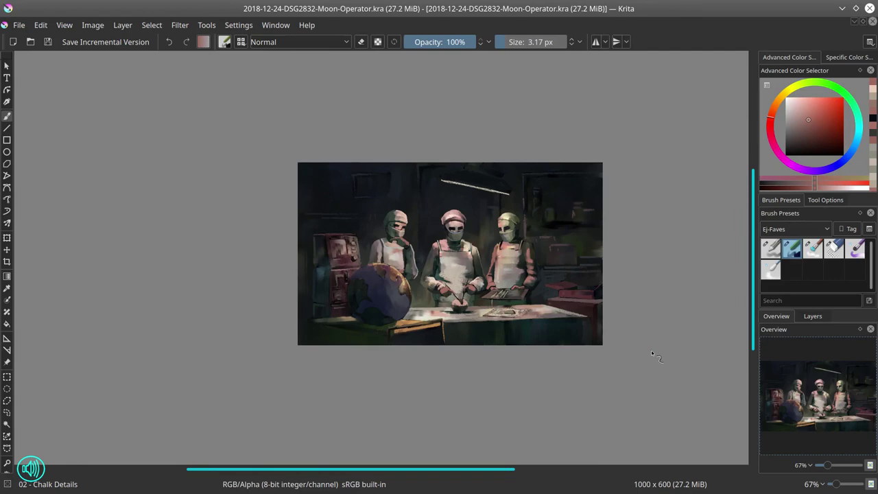
scroll(652, 353, down, 3)
scroll(652, 352, up, 6)
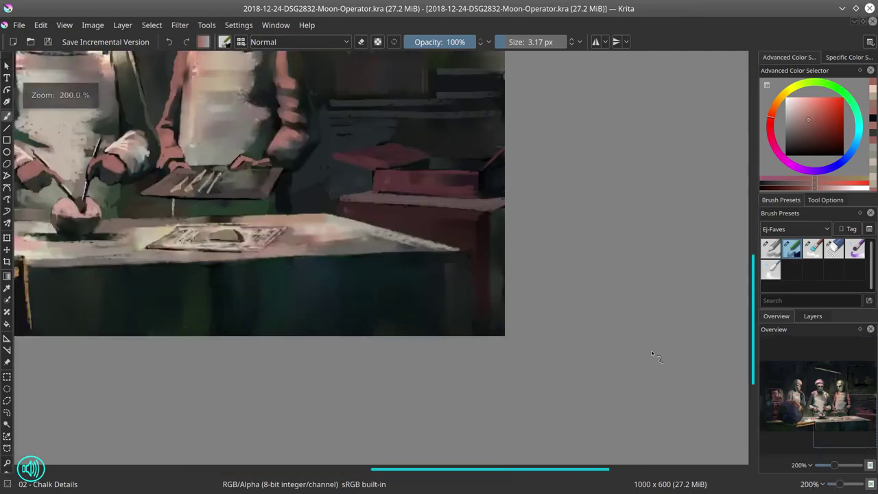
scroll(512, 410, down, 1)
scroll(464, 430, down, 1)
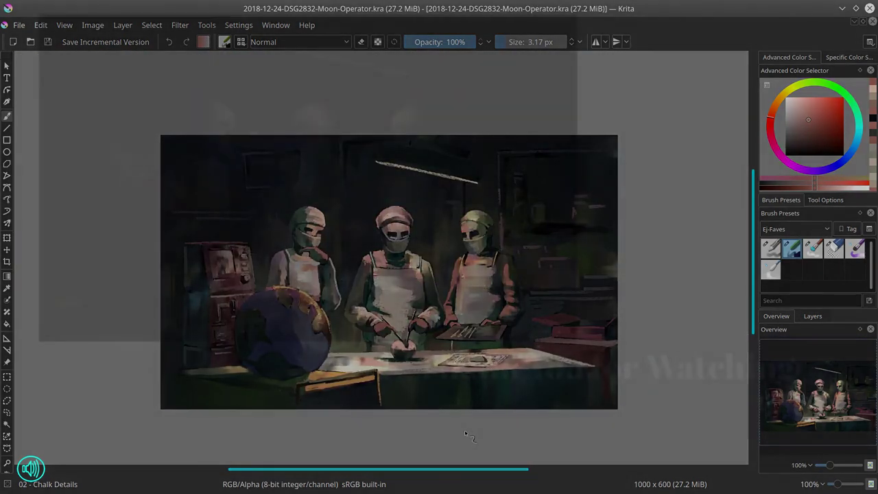